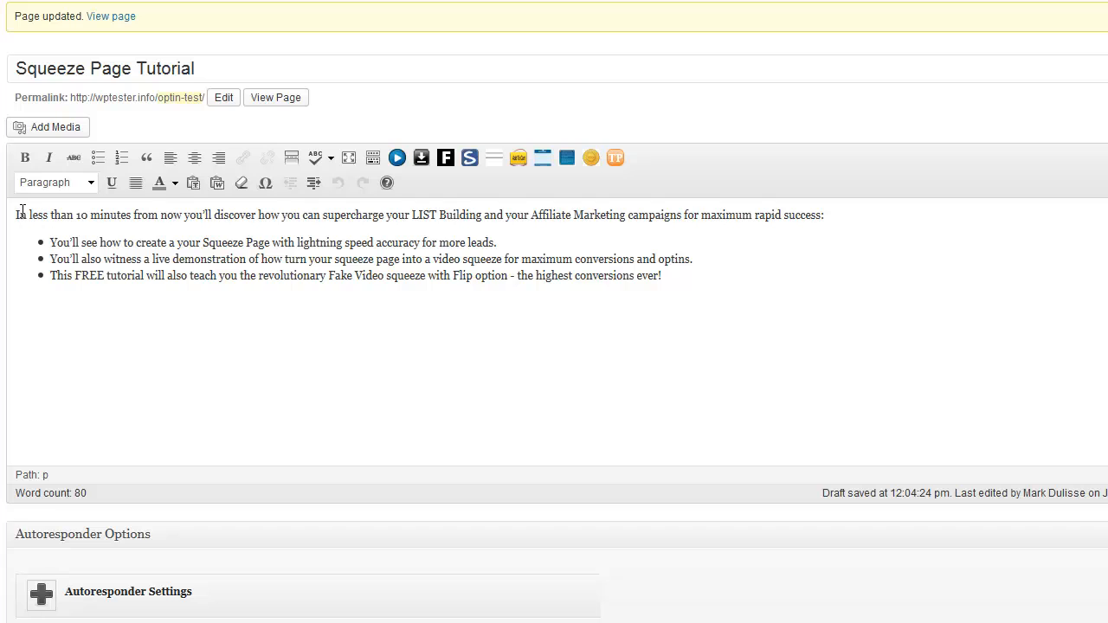
pyautogui.click(22, 212)
pyautogui.moveTo(52, 235); pyautogui.dragTo(742, 299)
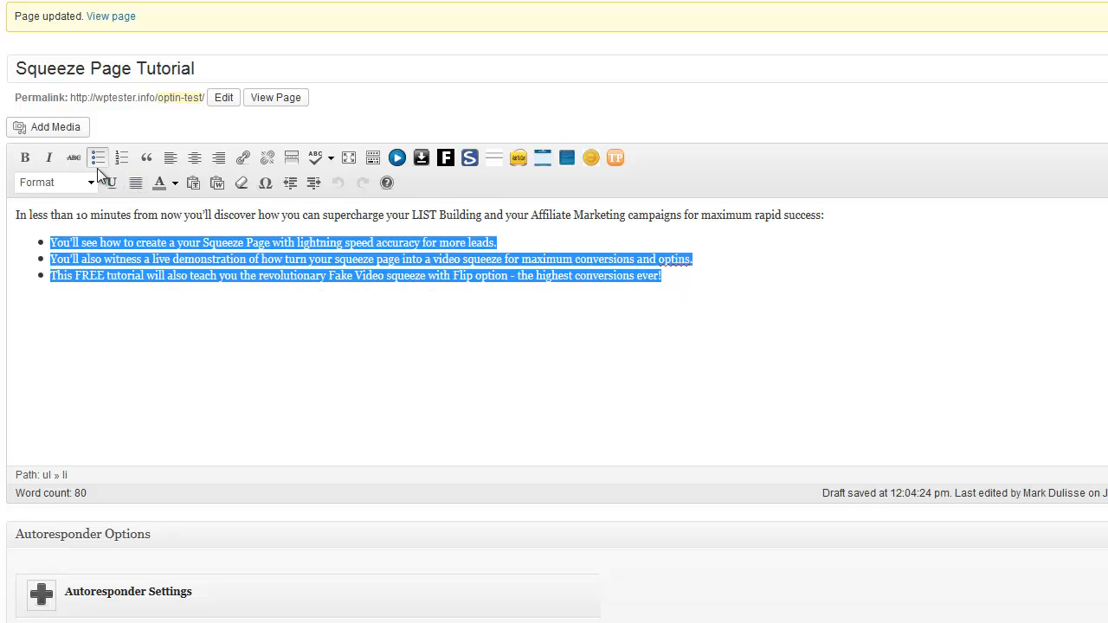
pyautogui.click(305, 241)
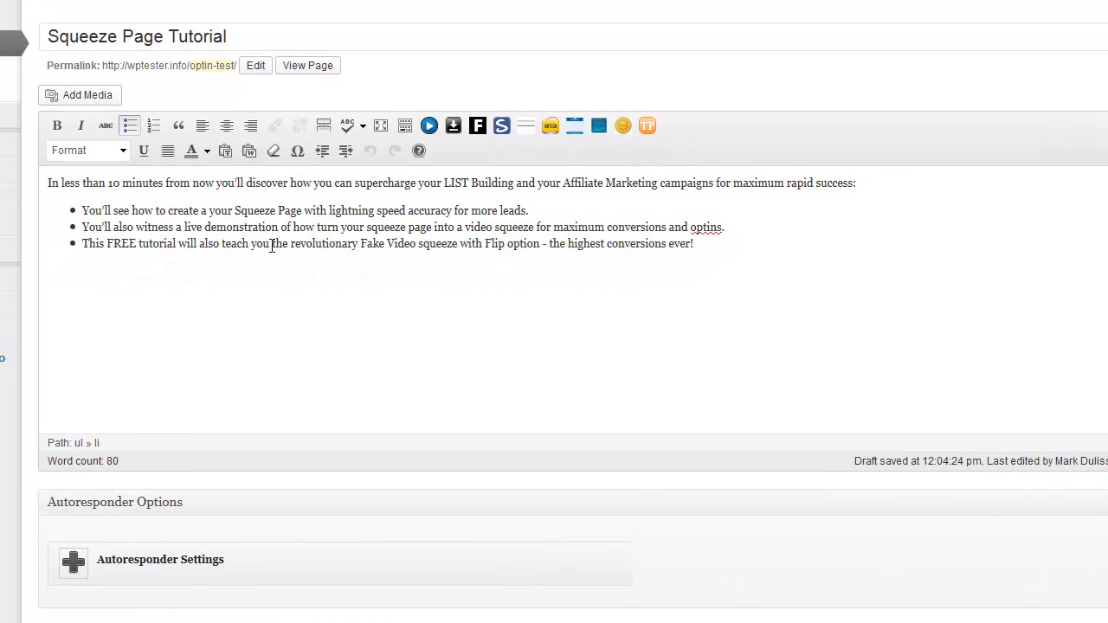
pyautogui.scroll(-5, 346, 260)
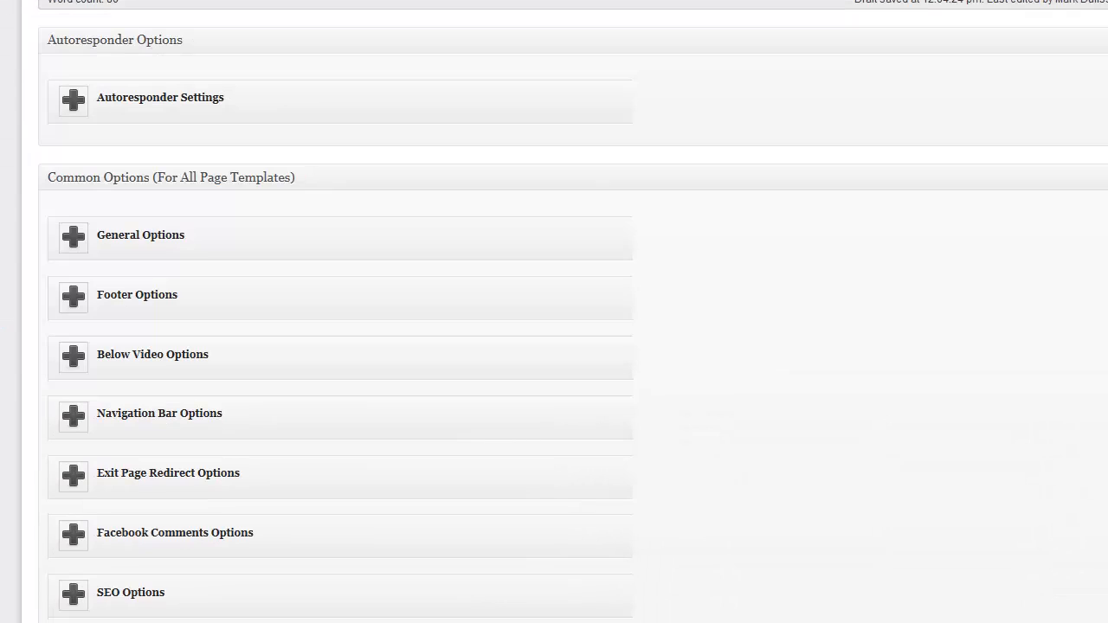
# In General Options, choose Green - Check Round bullets, keep Small size, and update the page
pyautogui.click(71, 243)
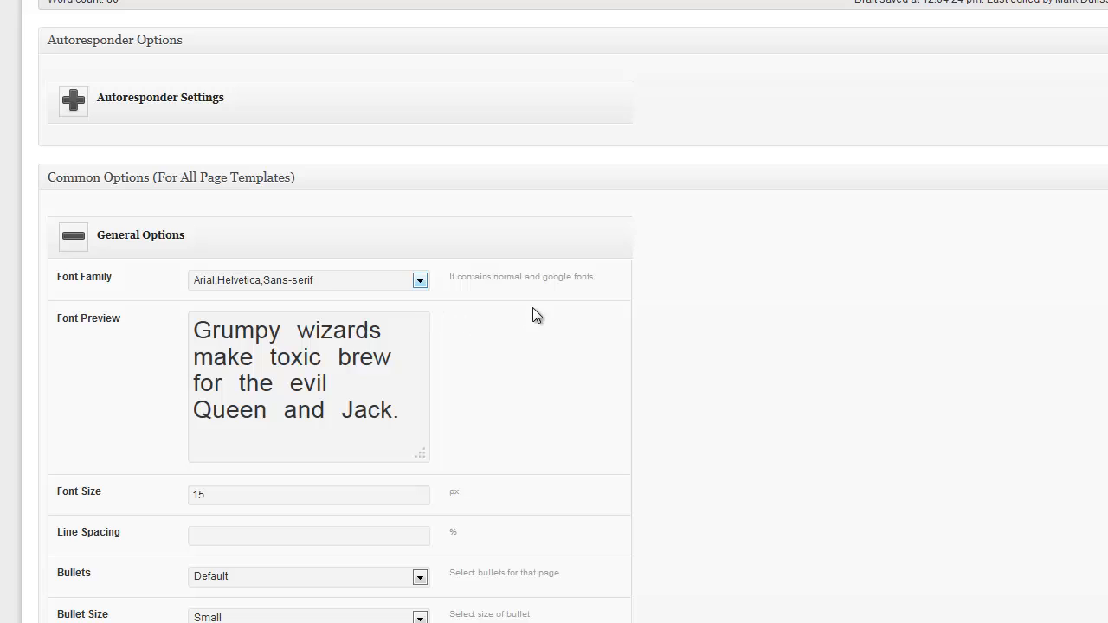
pyautogui.scroll(-1, 533, 308)
pyautogui.scroll(-1, 184, 312)
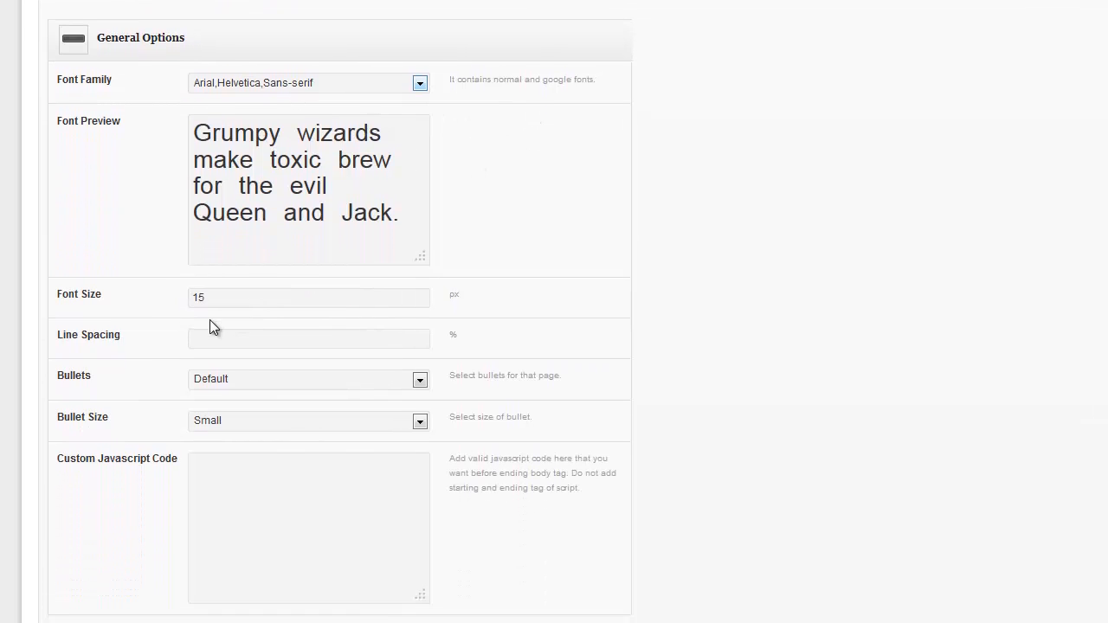
pyautogui.scroll(-1, 289, 285)
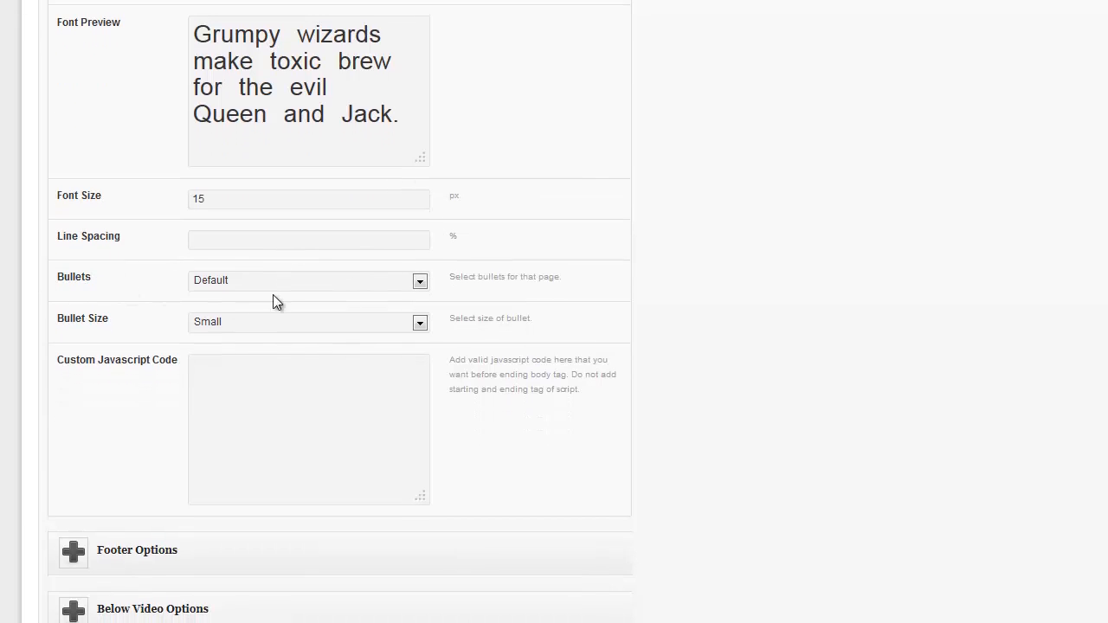
pyautogui.click(272, 284)
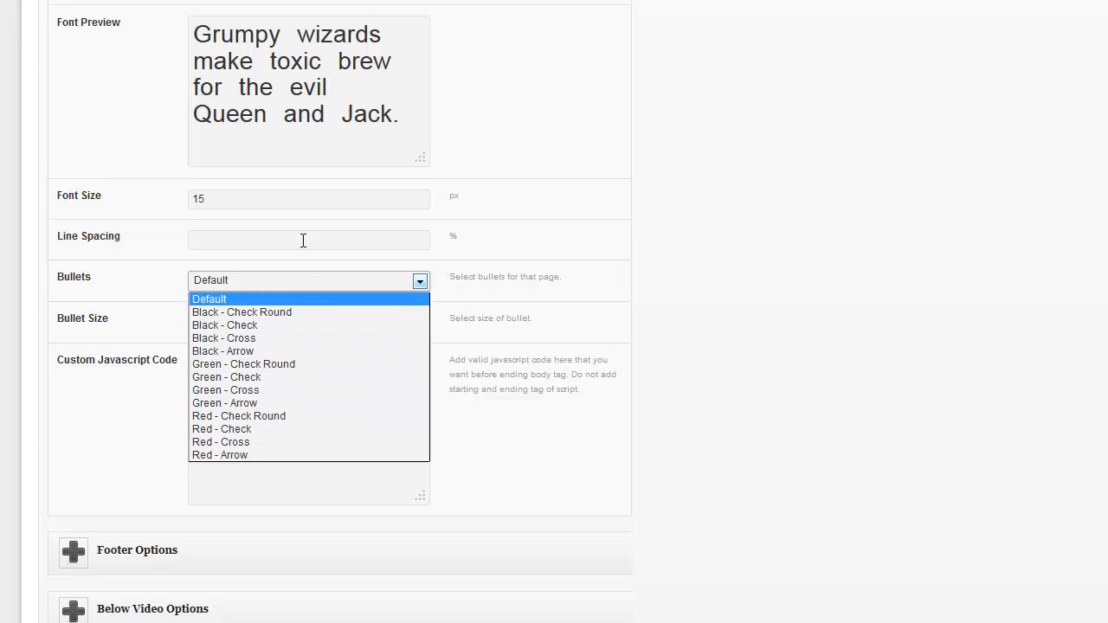
pyautogui.click(260, 364)
pyautogui.click(295, 324)
pyautogui.click(656, 292)
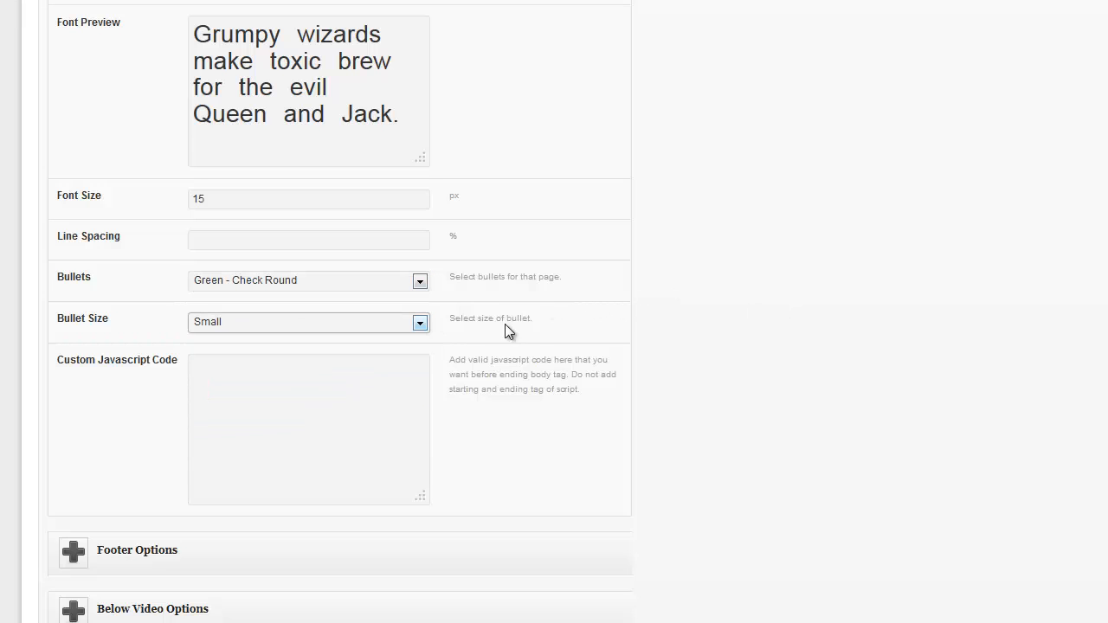
pyautogui.click(420, 324)
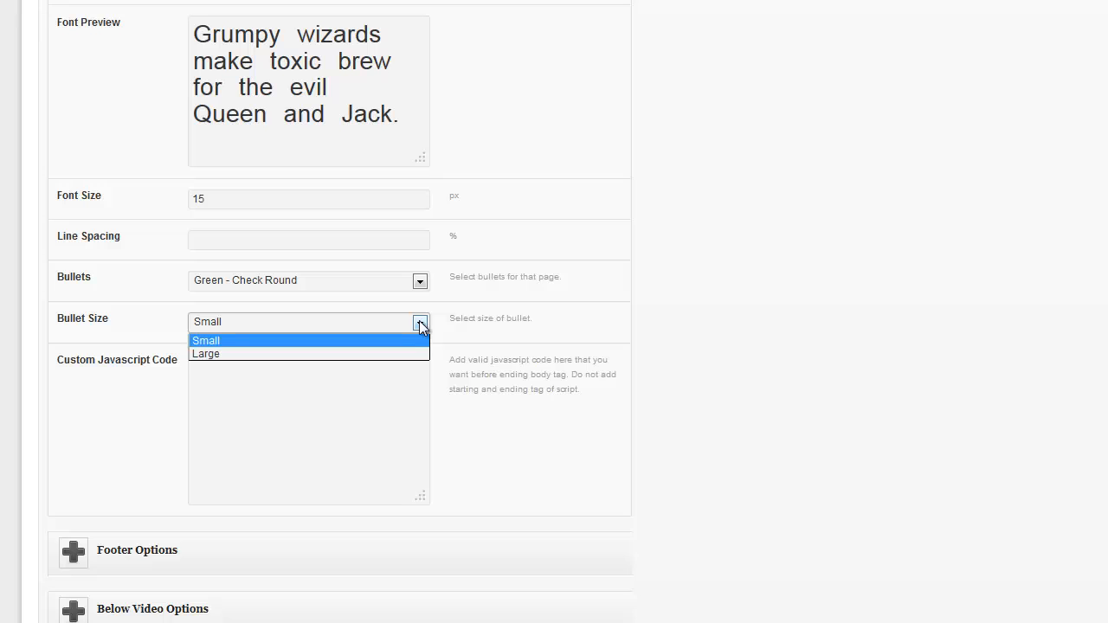
pyautogui.scroll(5, 402, 340)
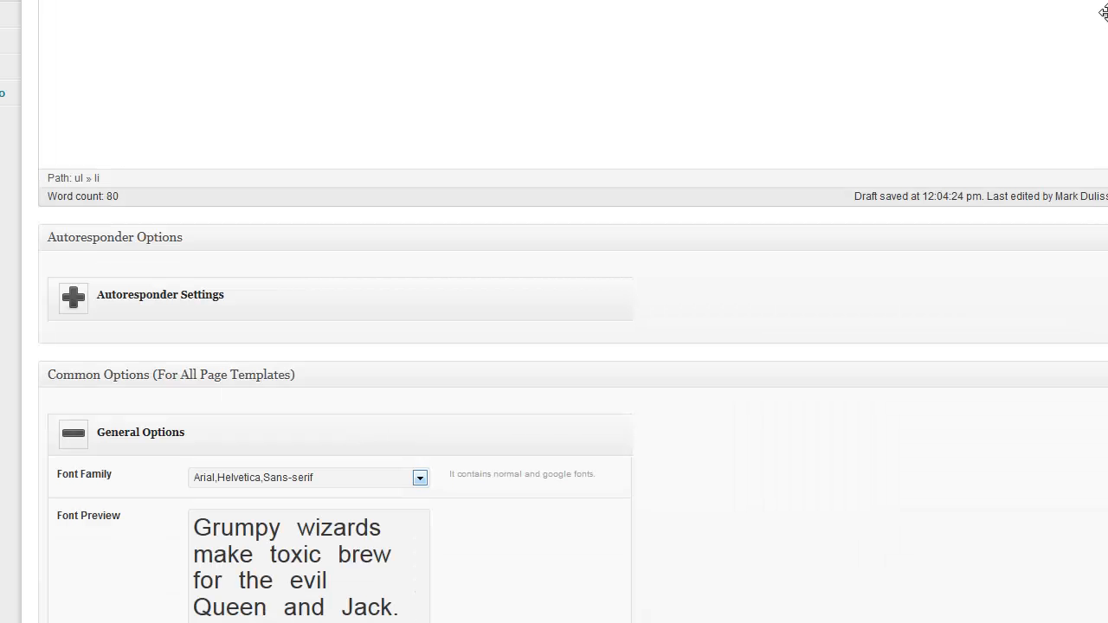
pyautogui.click(1034, 77)
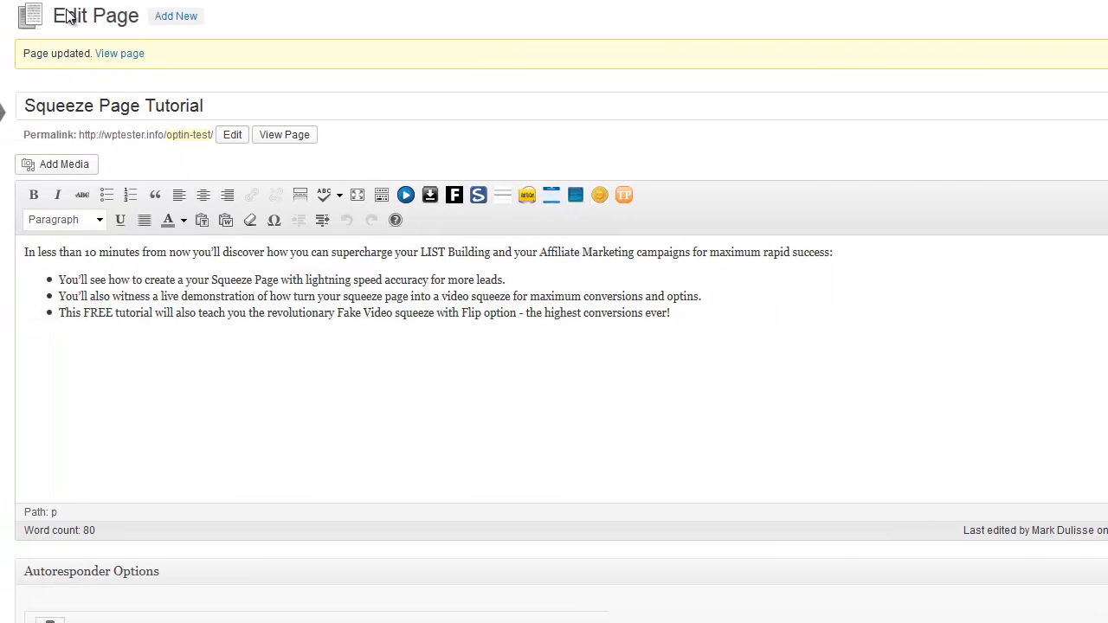
# Expand Autoresponder Settings to show the [sppmyautoresponder] shortcode, then return to the third bullet
pyautogui.scroll(-4, 96, 124)
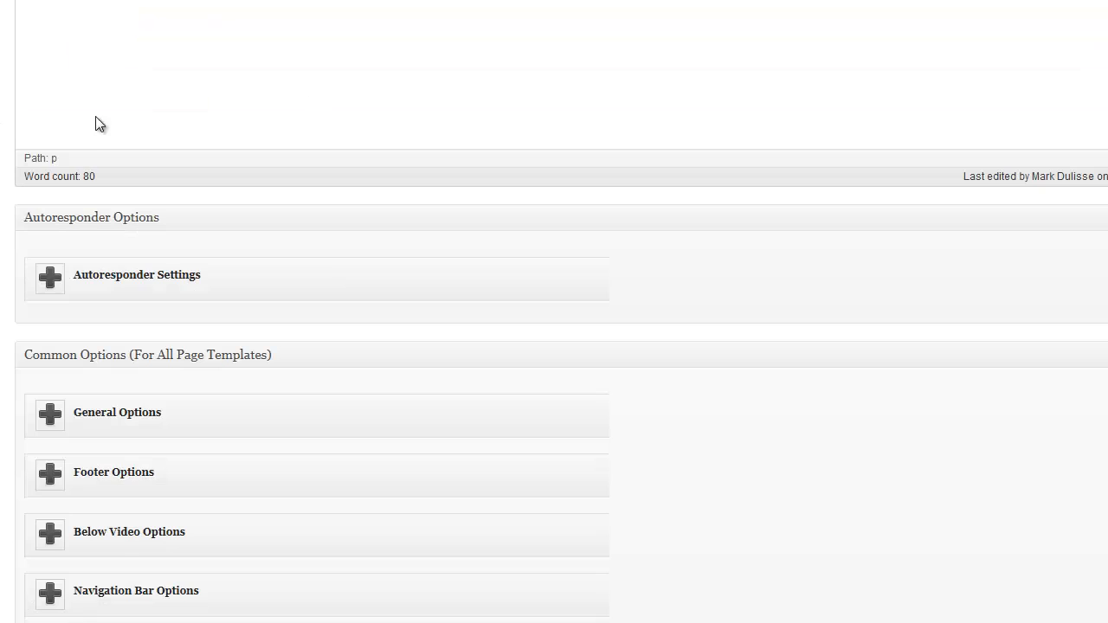
pyautogui.click(48, 280)
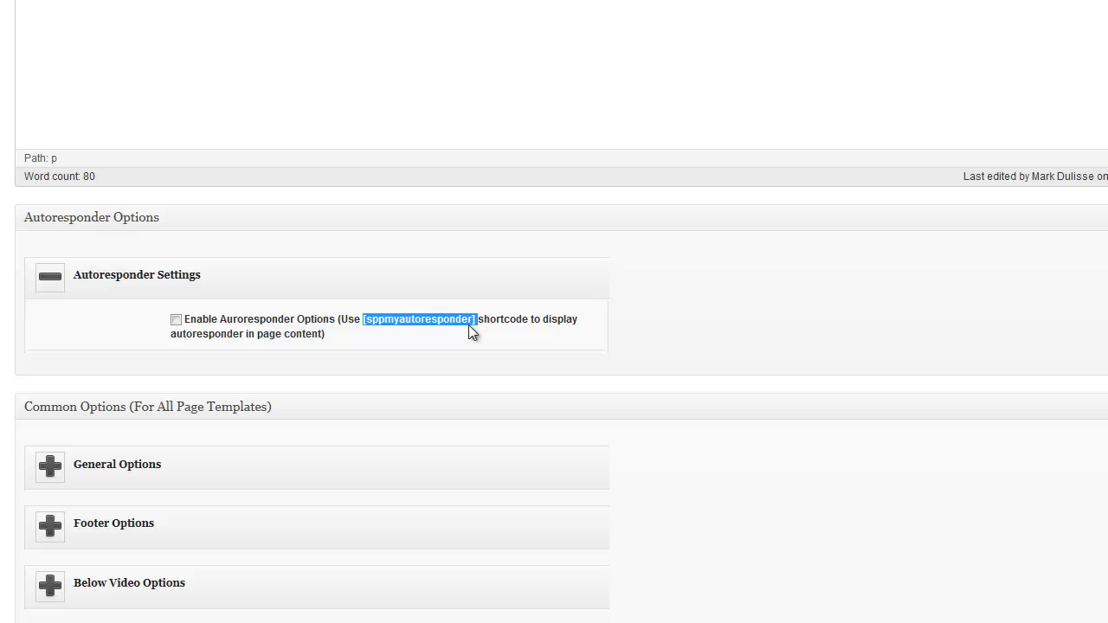
pyautogui.click(343, 321)
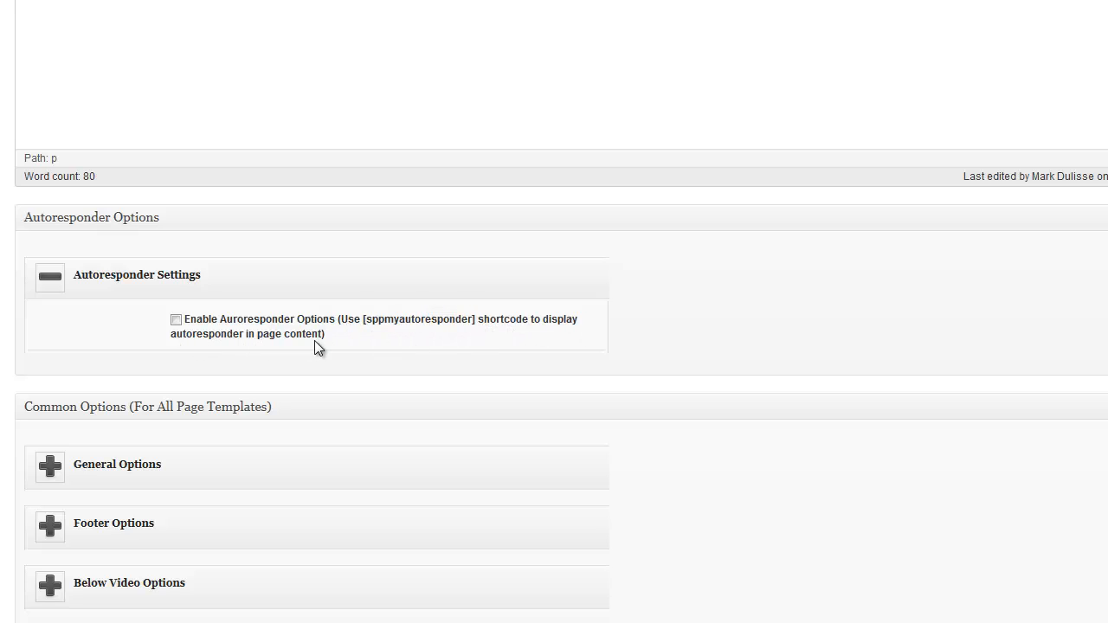
pyautogui.scroll(3, 382, 341)
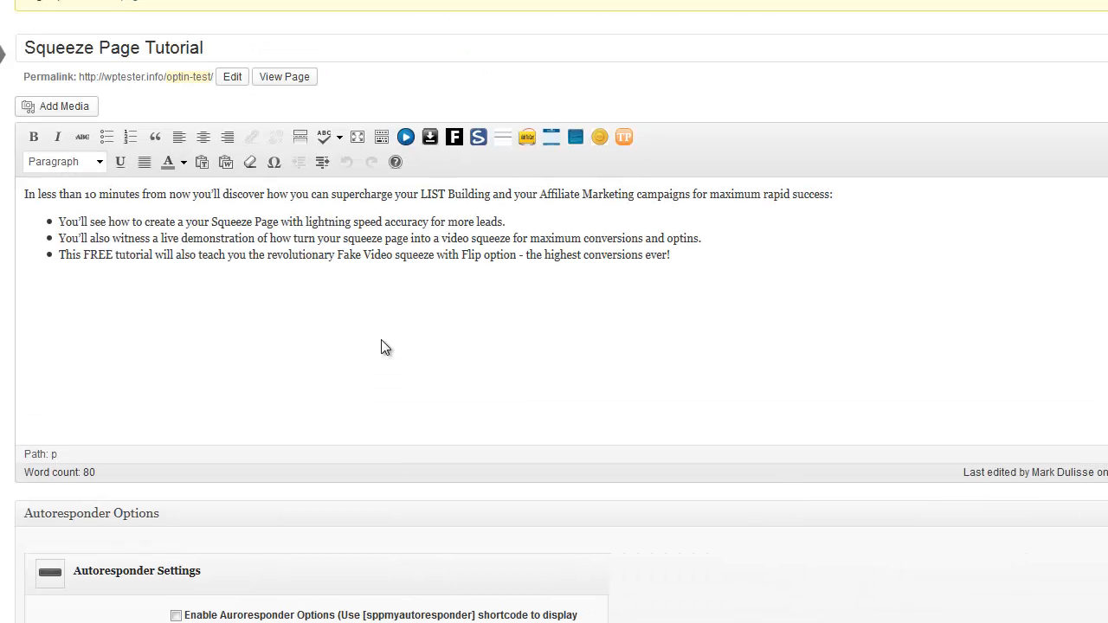
pyautogui.click(71, 254)
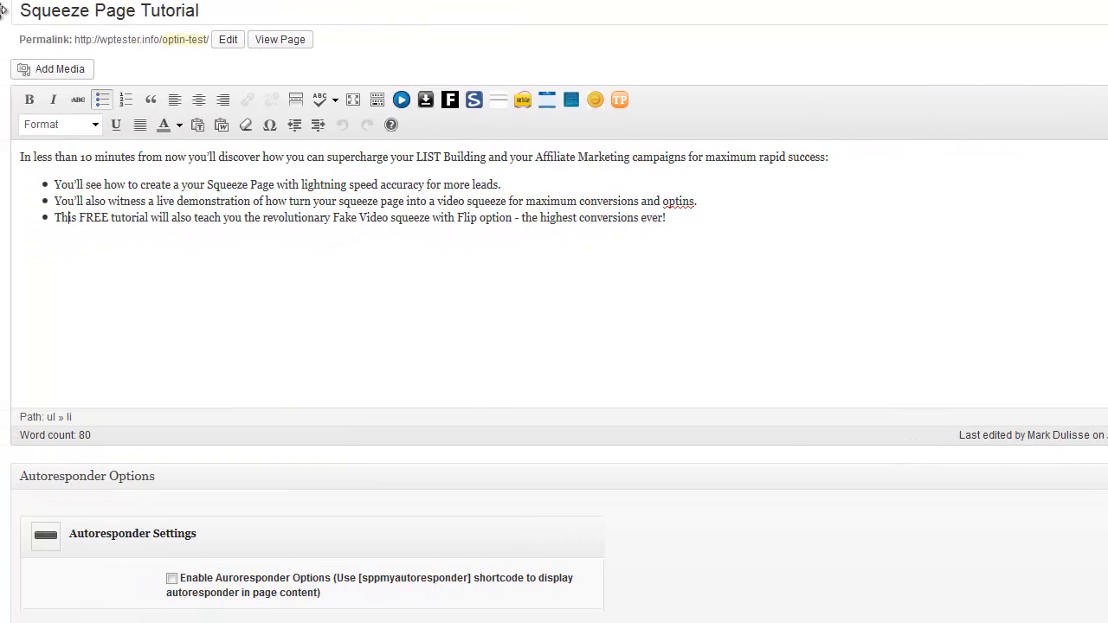
# Copy the [sppmyautoresponder] shortcode from the Autoresponder Settings
pyautogui.moveTo(363, 580); pyautogui.dragTo(469, 586)
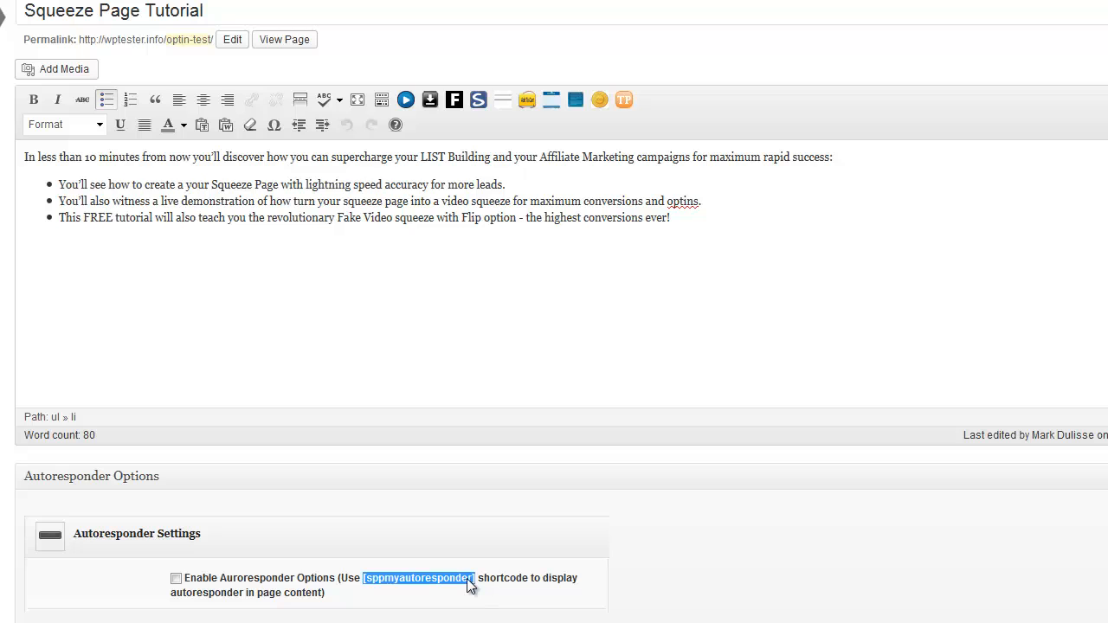
pyautogui.rightClick(469, 586)
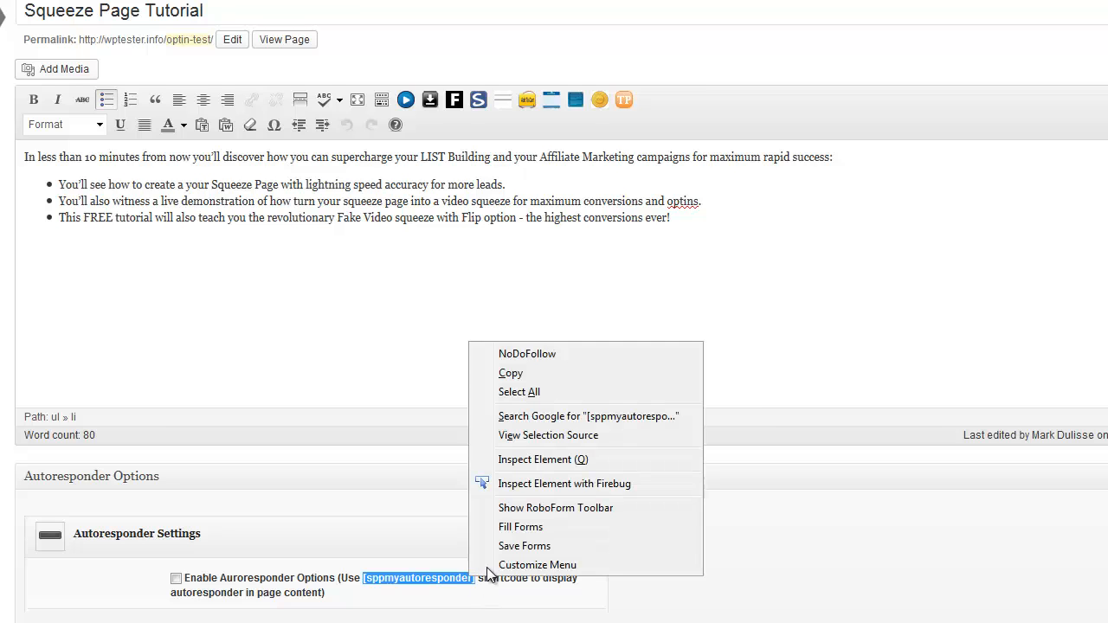
pyautogui.click(517, 373)
# End the bullet list with a new paragraph, paste the shortcode there, then delete it again
pyautogui.click(695, 217)
pyautogui.press('Return')
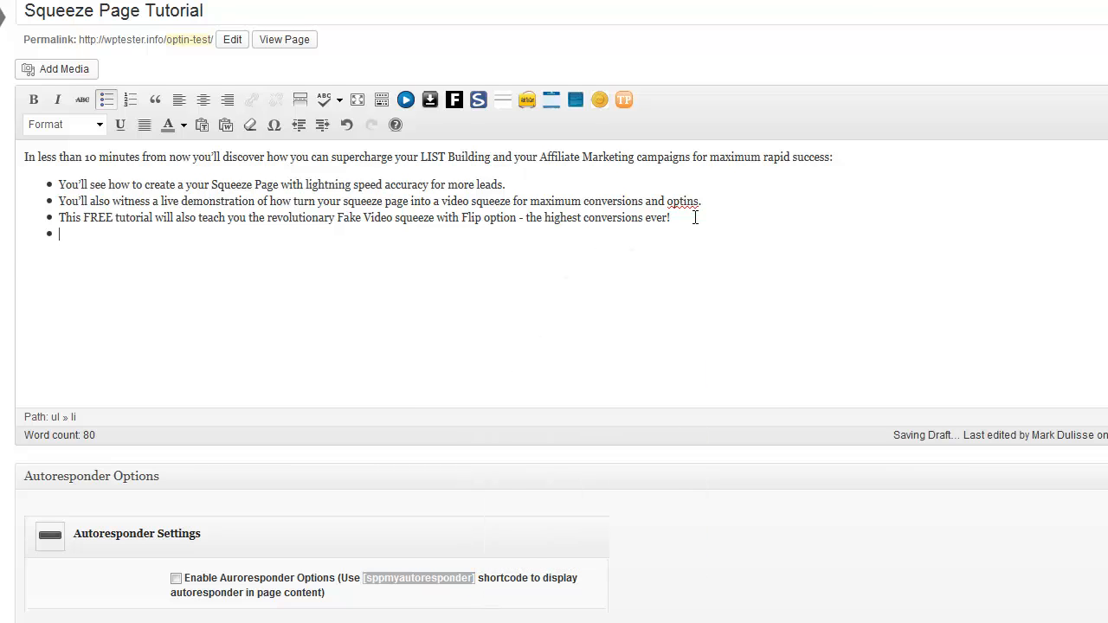
pyautogui.press('Return')
pyautogui.hotkey('ctrl', 'v')
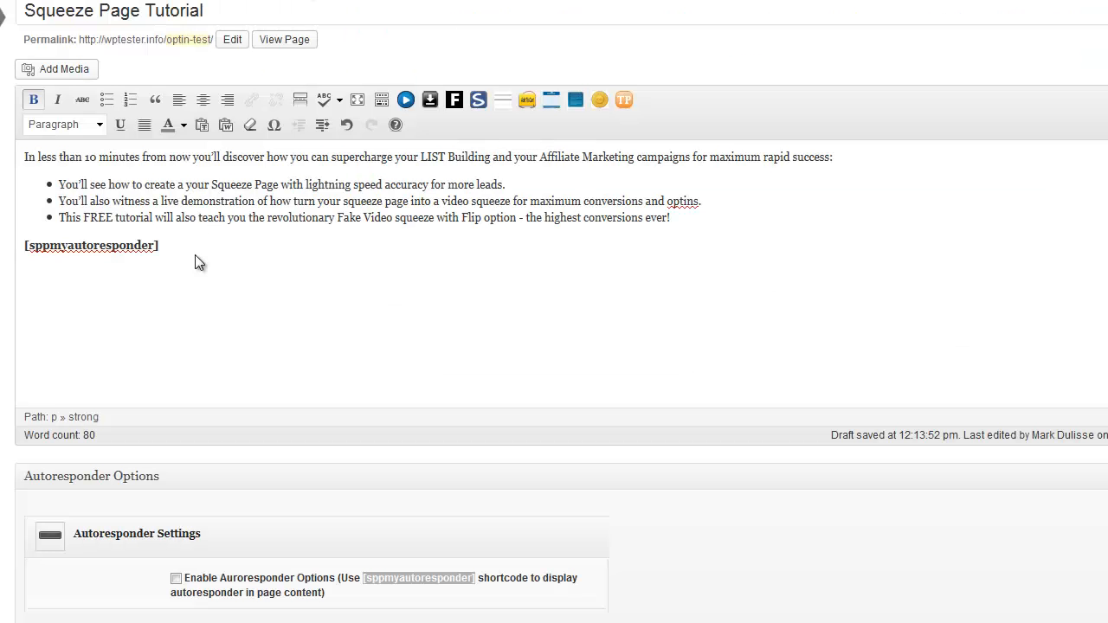
pyautogui.moveTo(194, 255); pyautogui.dragTo(13, 247)
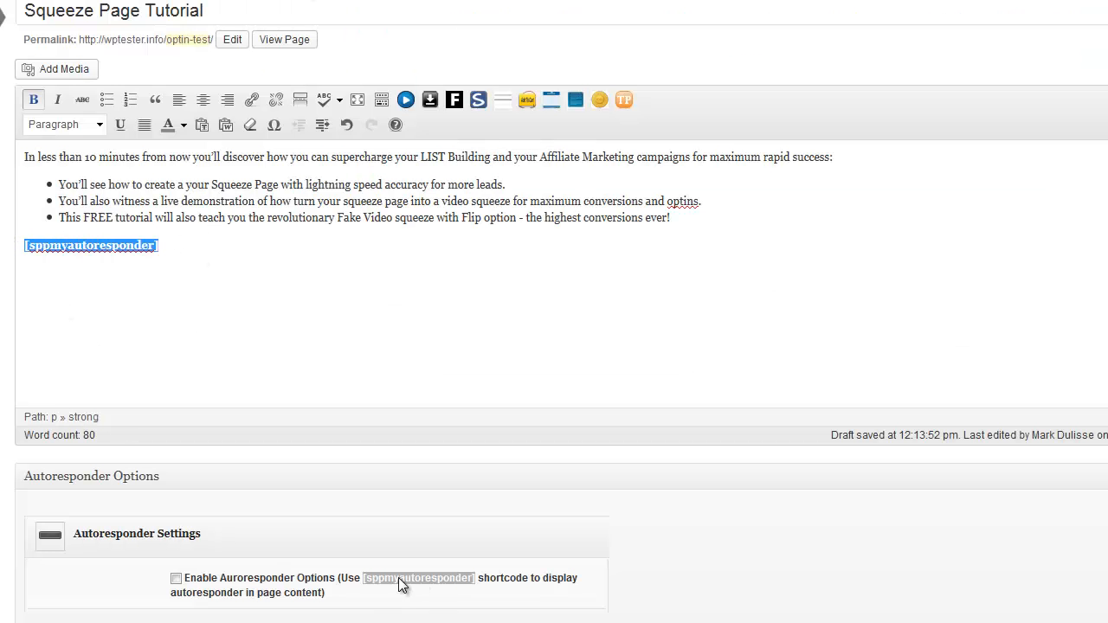
pyautogui.press('Delete')
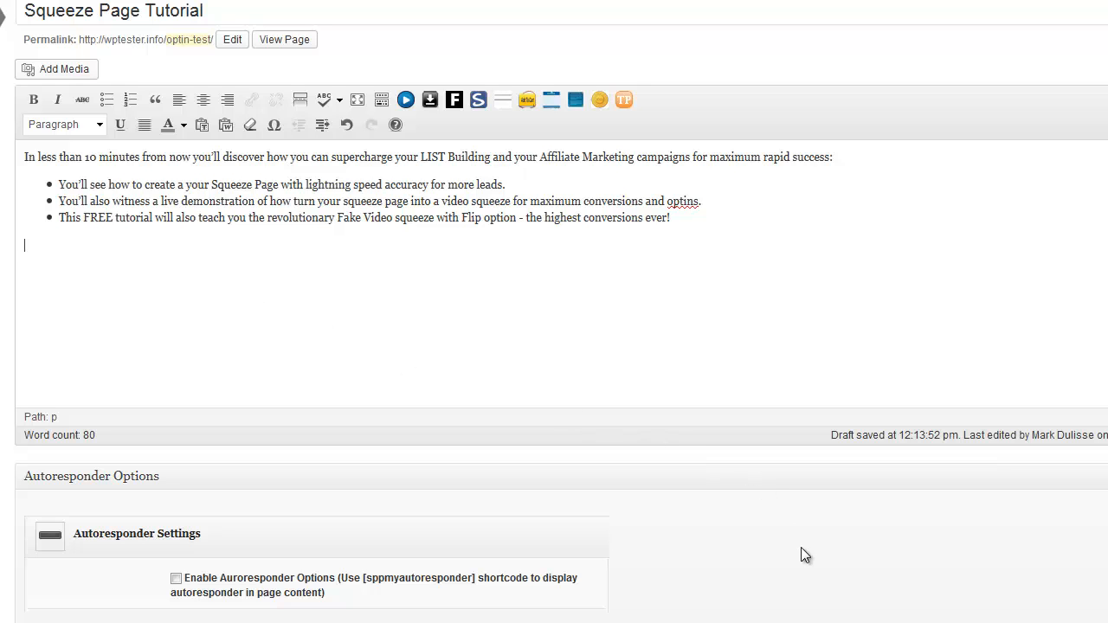
pyautogui.scroll(-5, 801, 554)
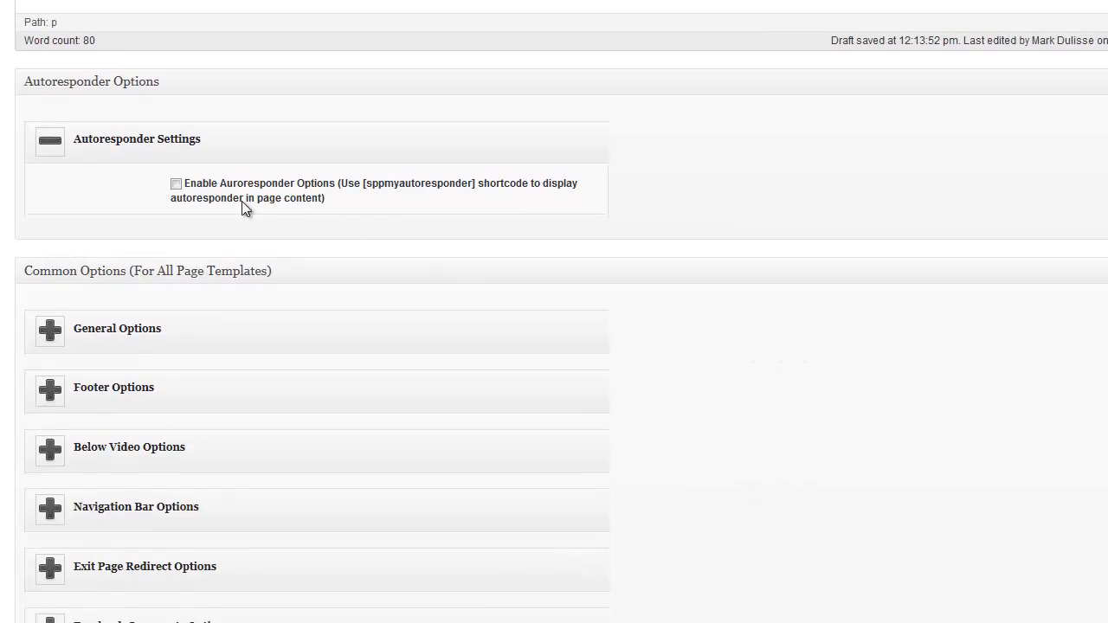
# Enable Autoresponder Options, leaving Delay Time empty, and focus the Autoresponder Code box
pyautogui.click(177, 185)
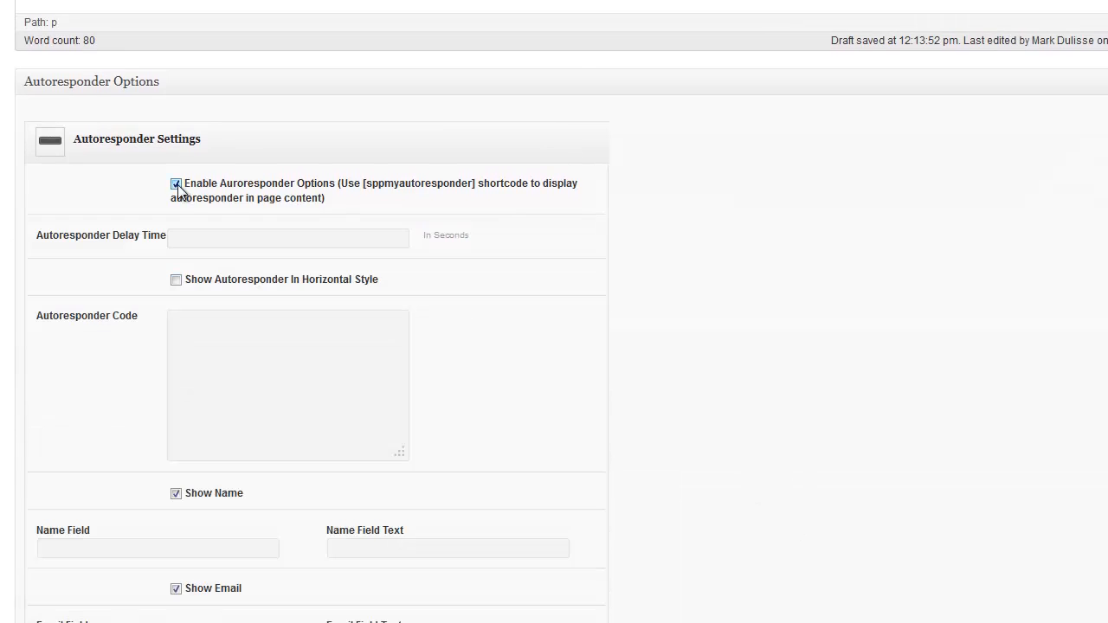
pyautogui.scroll(-2, 703, 302)
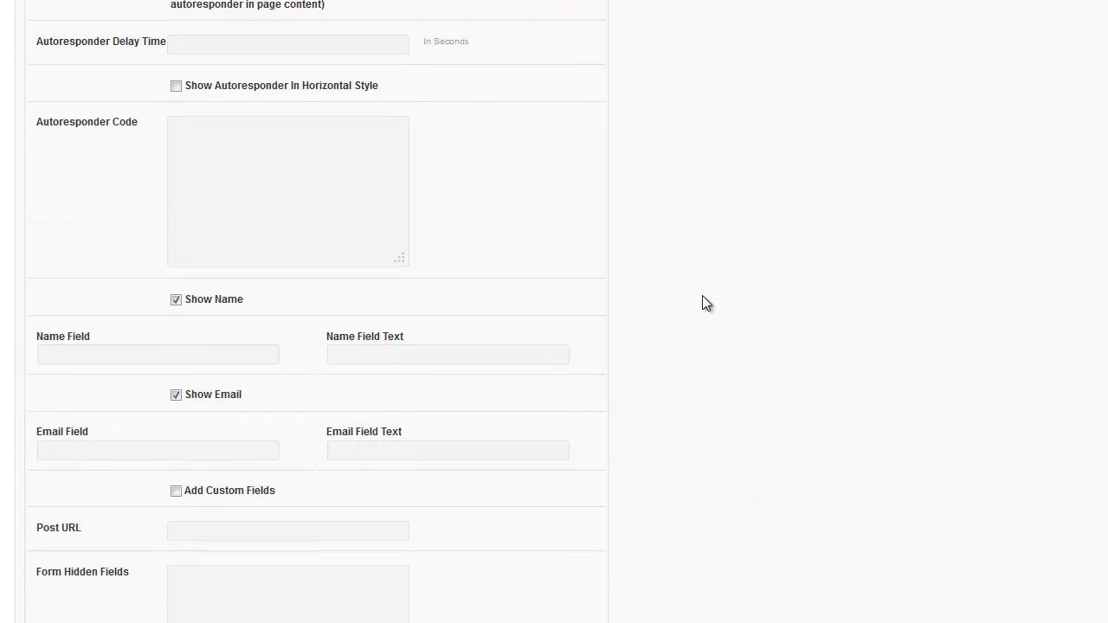
pyautogui.scroll(1, 702, 302)
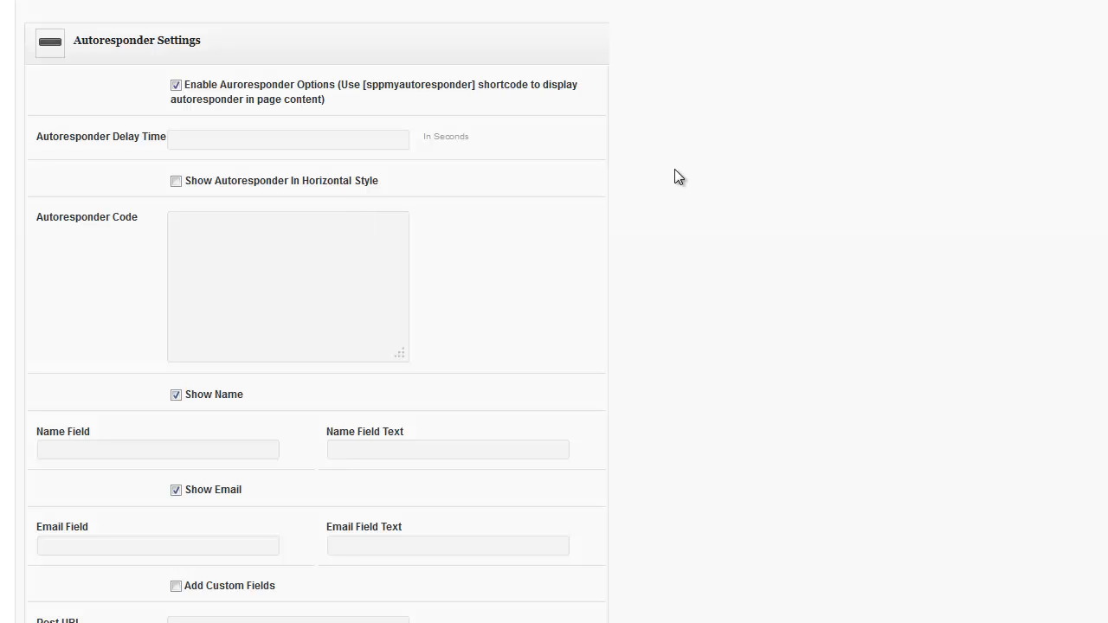
pyautogui.click(308, 140)
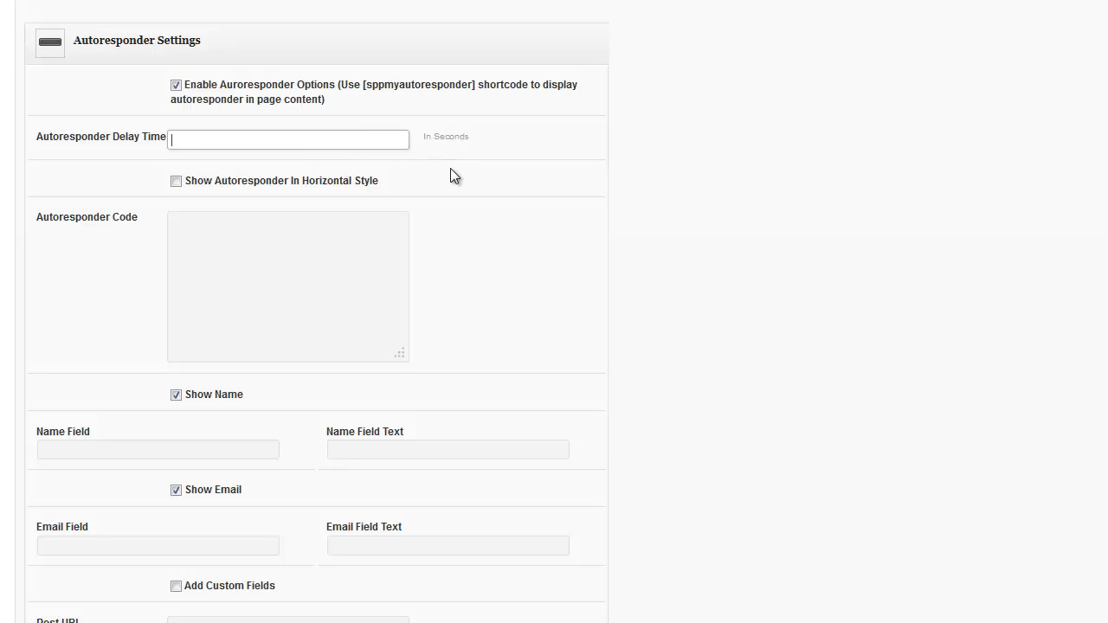
pyautogui.click(388, 203)
pyautogui.click(390, 254)
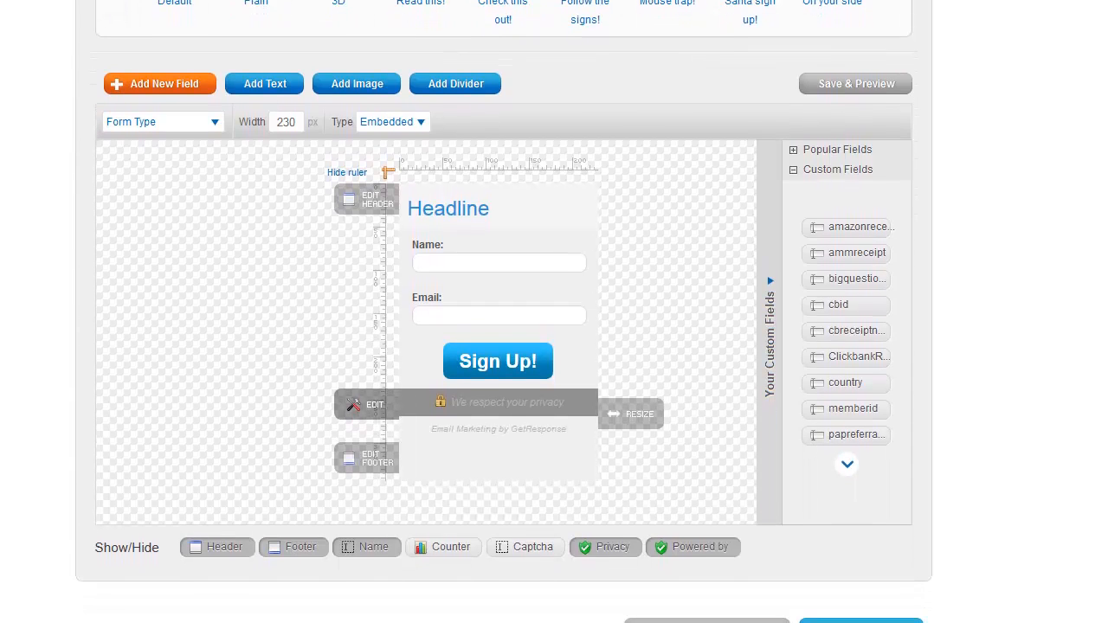
# Hide the form's header, footer, privacy notice and Email Marketing by GetResponse line
pyautogui.click(213, 553)
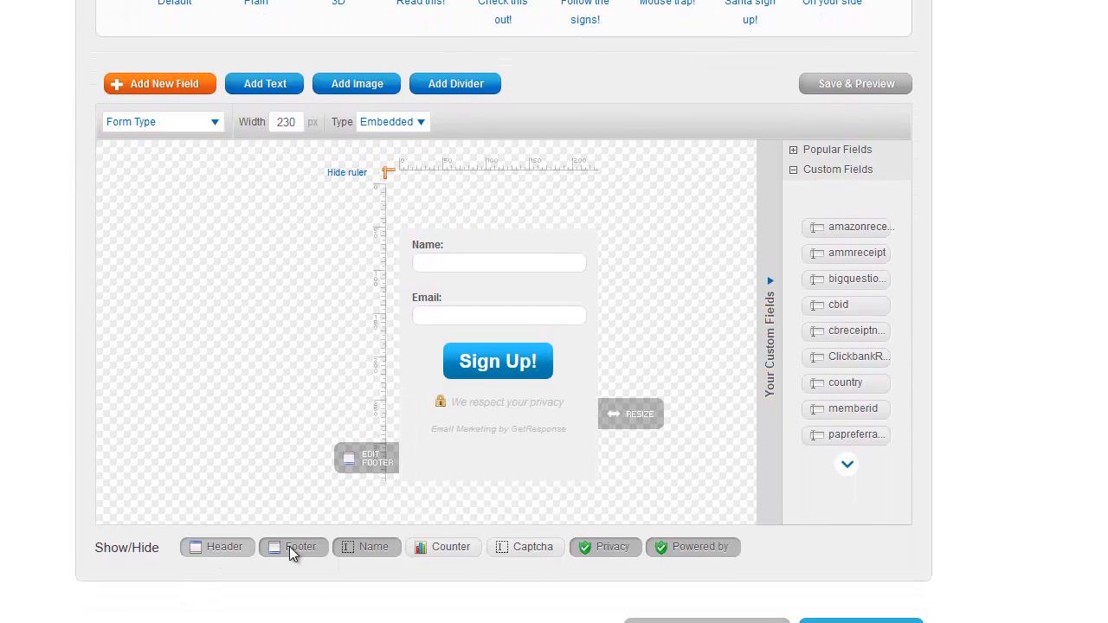
pyautogui.click(301, 527)
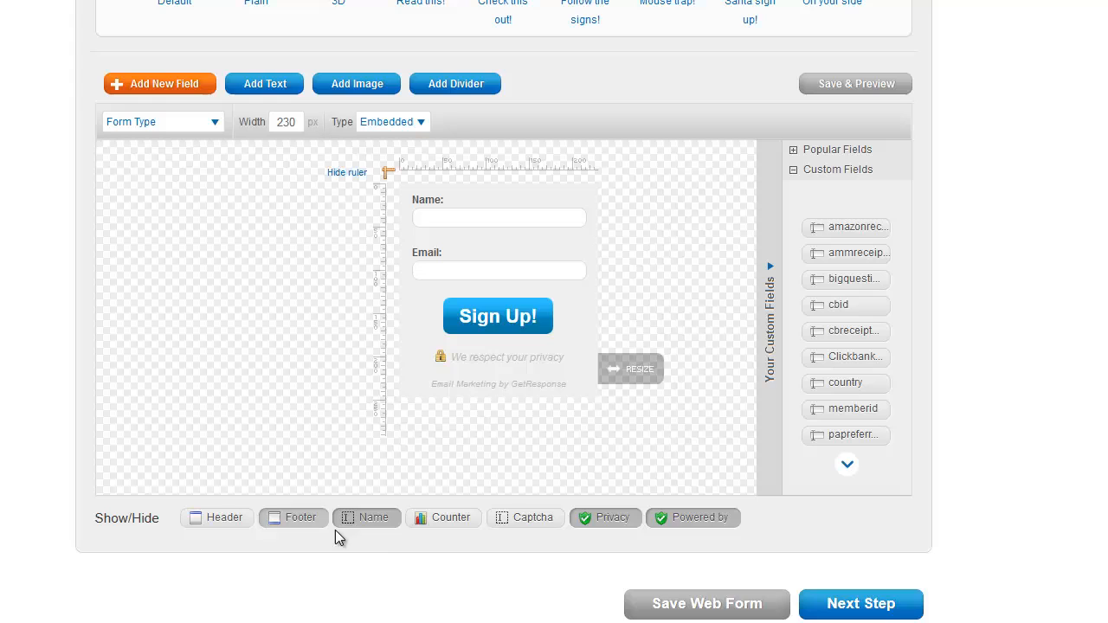
pyautogui.click(614, 522)
pyautogui.click(665, 523)
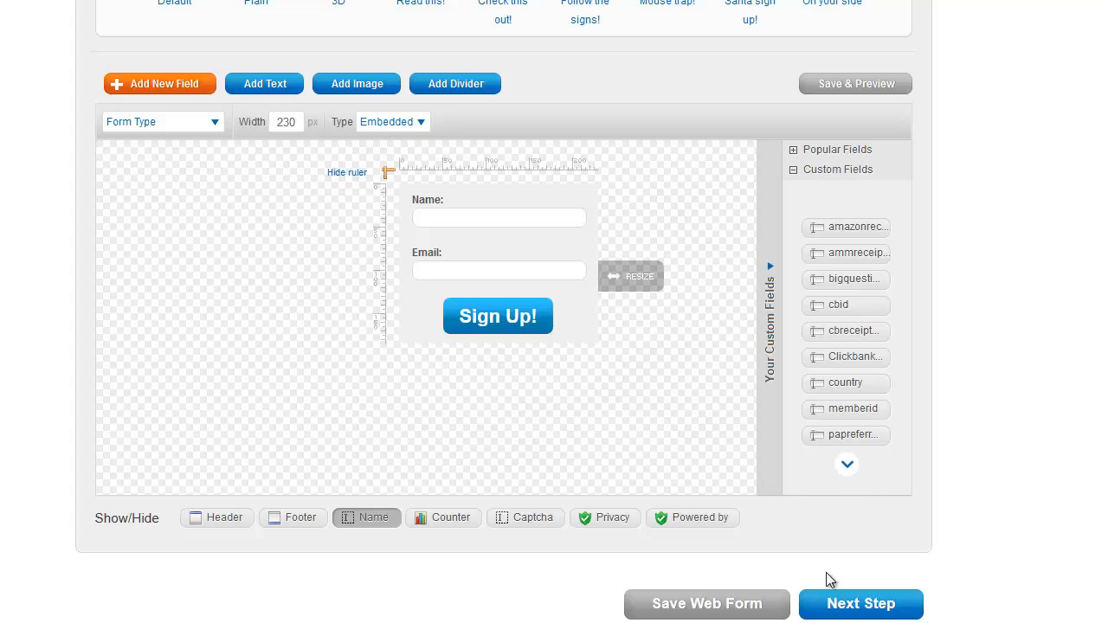
# Advance through Settings, keeping the default Thank-you page, to the Publish step
pyautogui.click(837, 603)
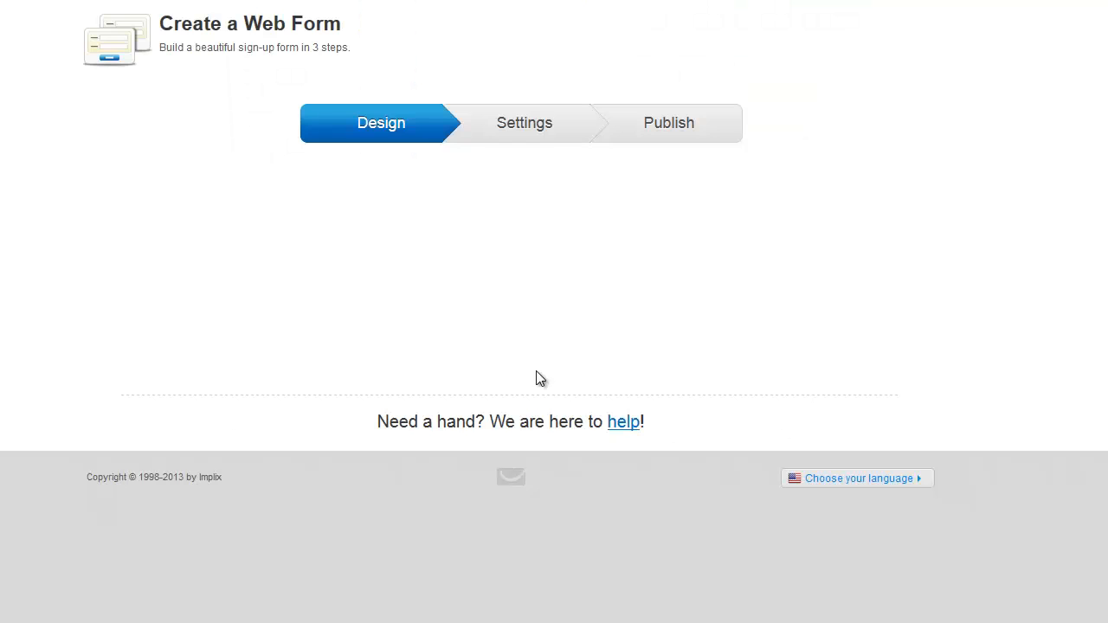
pyautogui.click(441, 184)
pyautogui.scroll(-1, 818, 279)
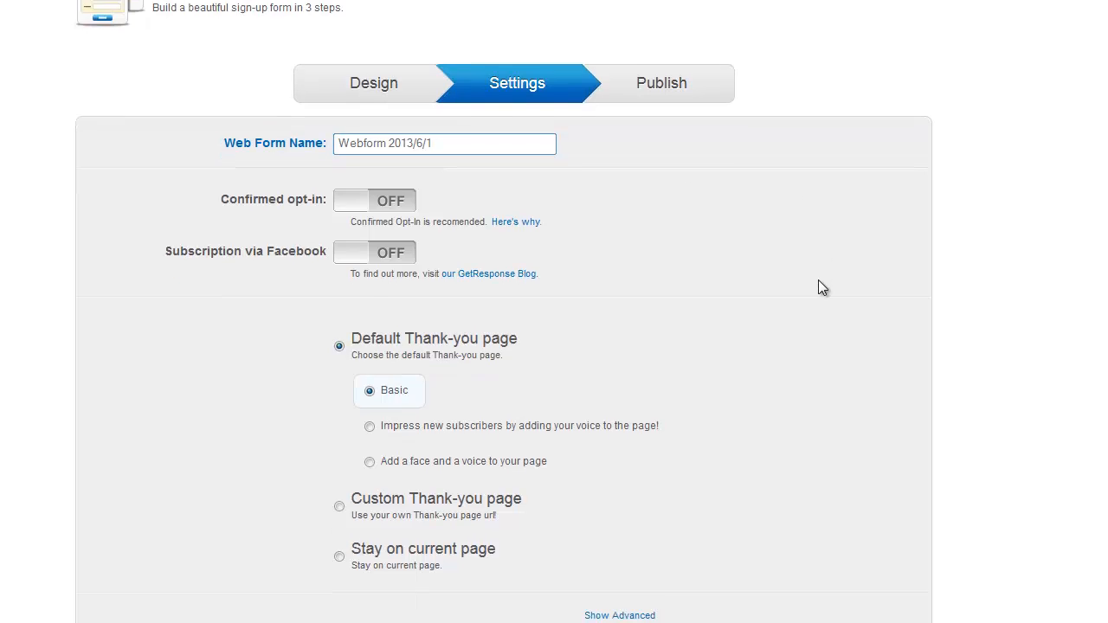
pyautogui.scroll(-2, 819, 288)
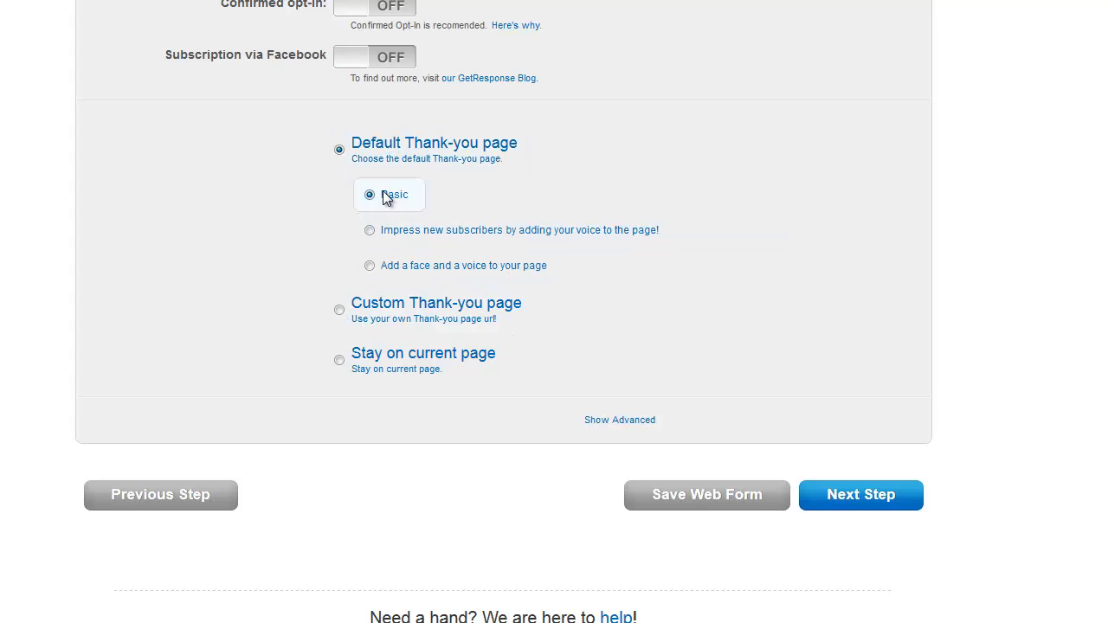
pyautogui.click(833, 497)
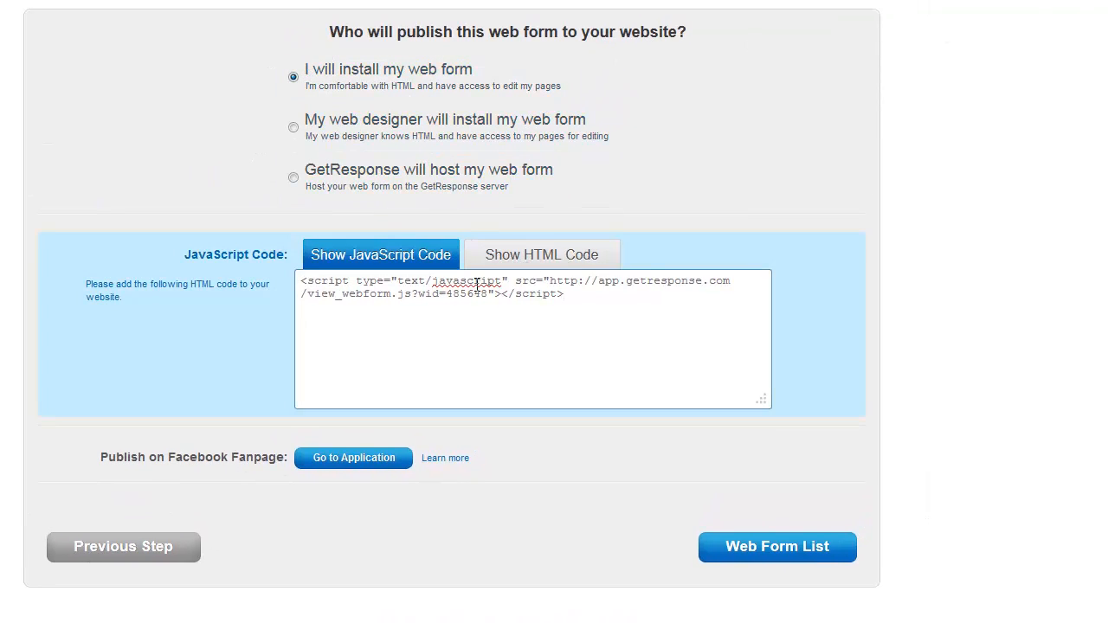
# Show the form's HTML code with Include css styles OFF and copy all of it
pyautogui.click(522, 254)
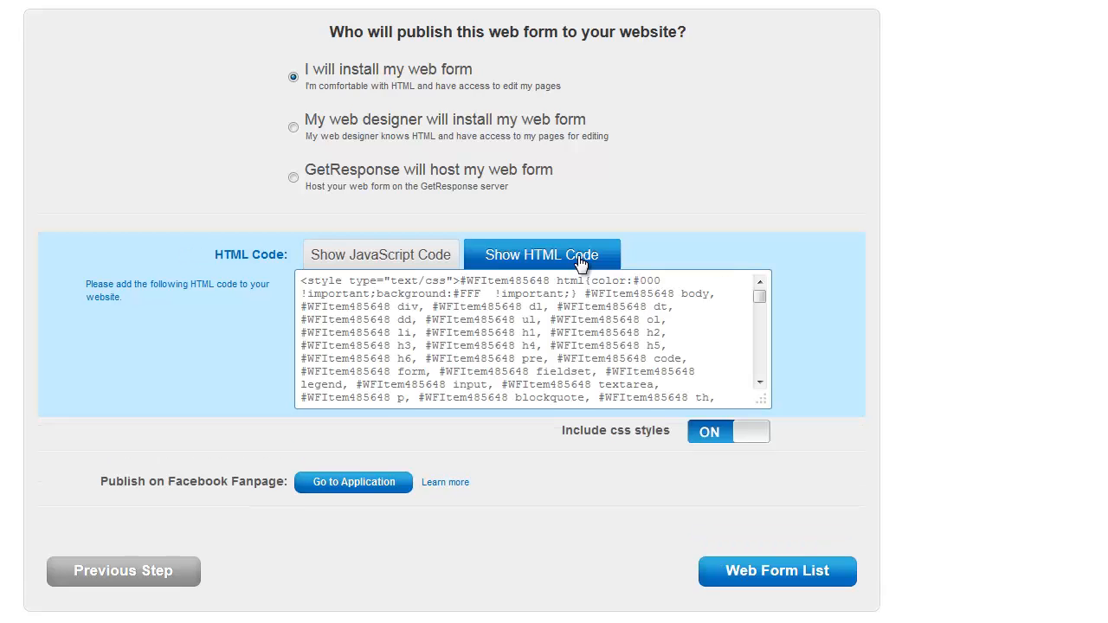
pyautogui.scroll(-1, 781, 328)
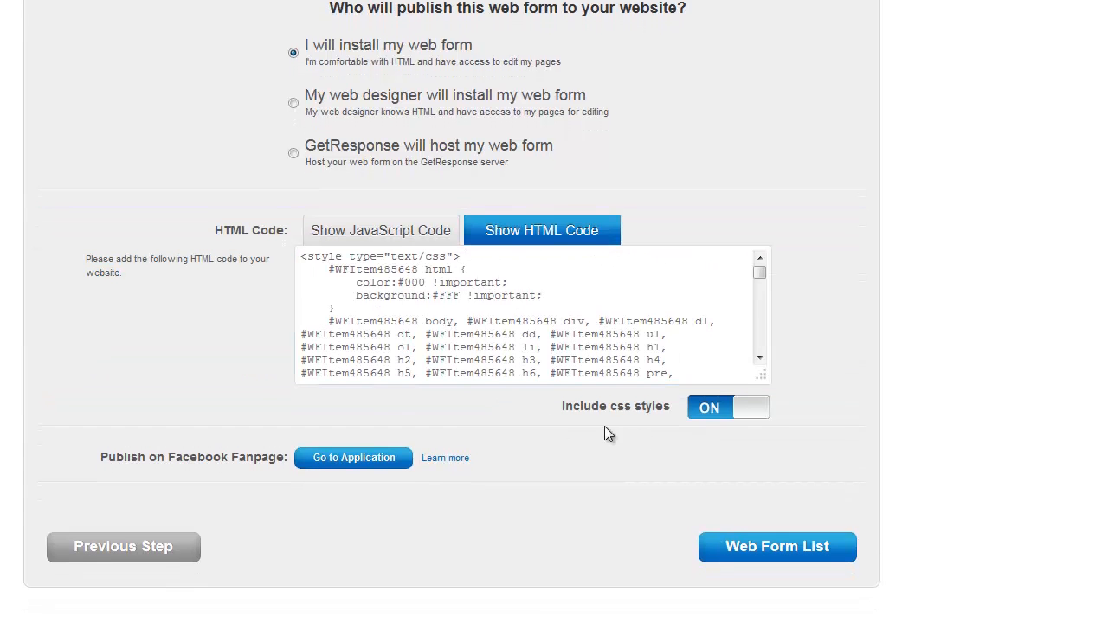
pyautogui.click(746, 415)
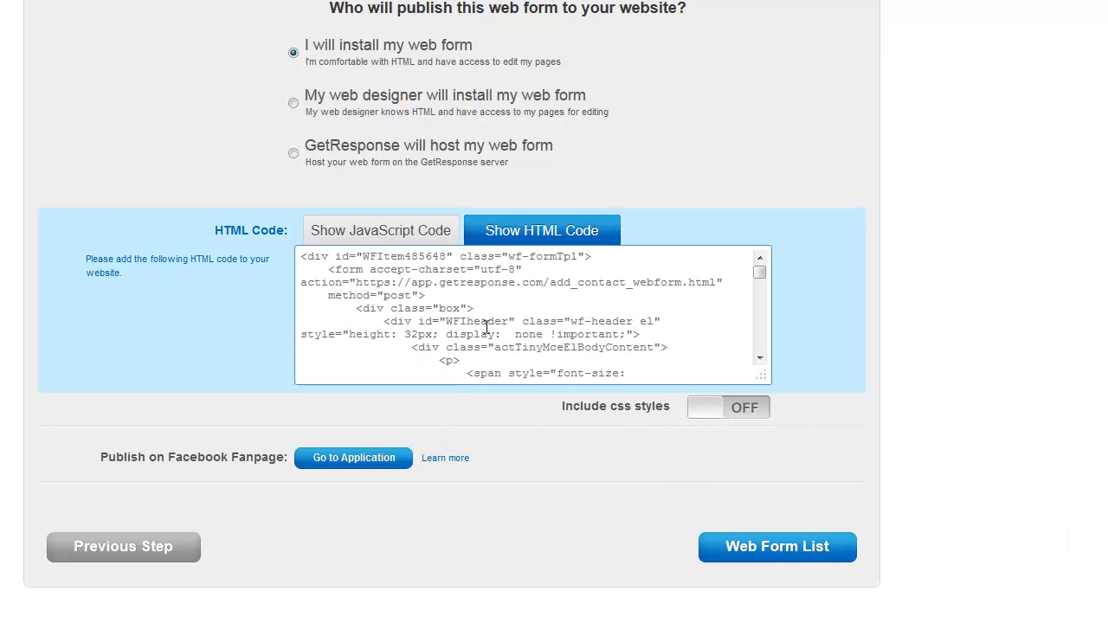
pyautogui.click(433, 316)
pyautogui.hotkey('ctrl', 'a')
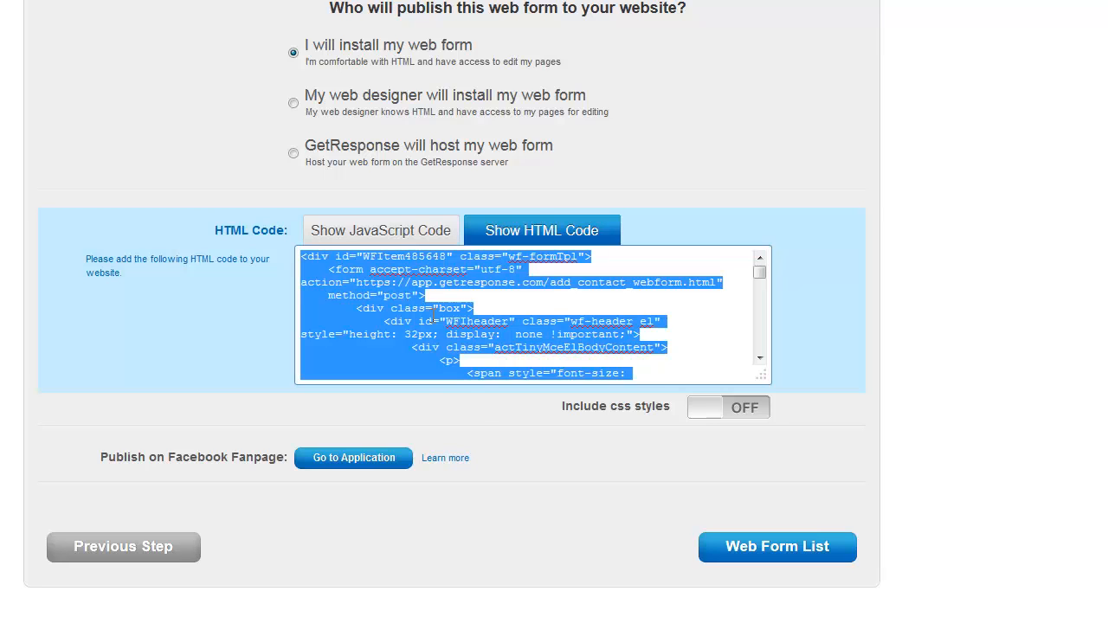
pyautogui.rightClick(432, 322)
pyautogui.click(491, 393)
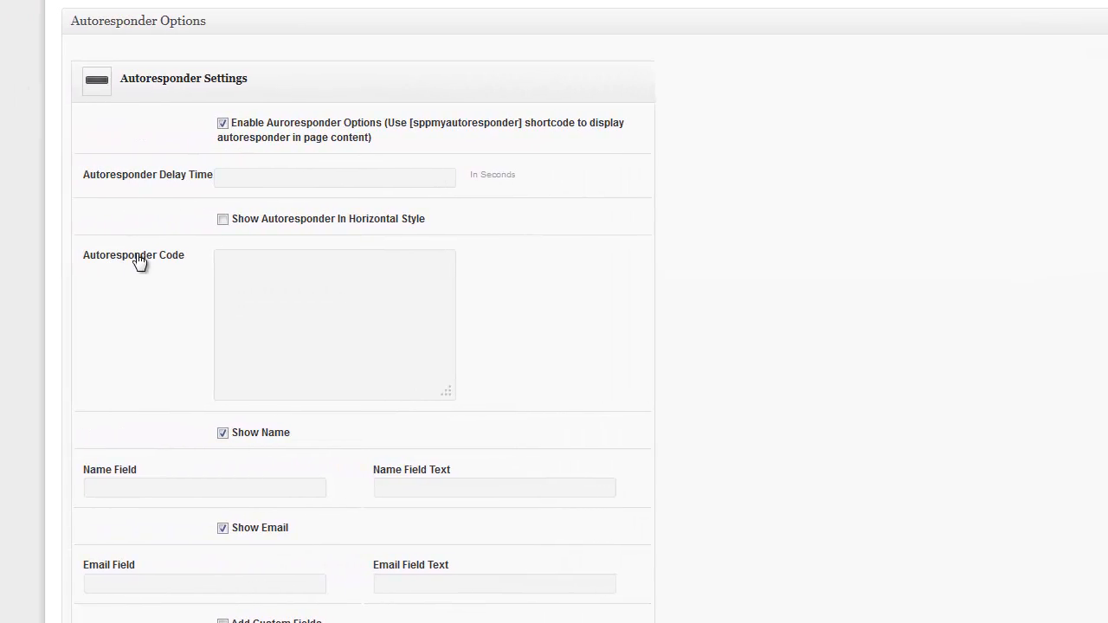
# Paste the GetResponse form HTML into the Autoresponder Code box
pyautogui.click(251, 274)
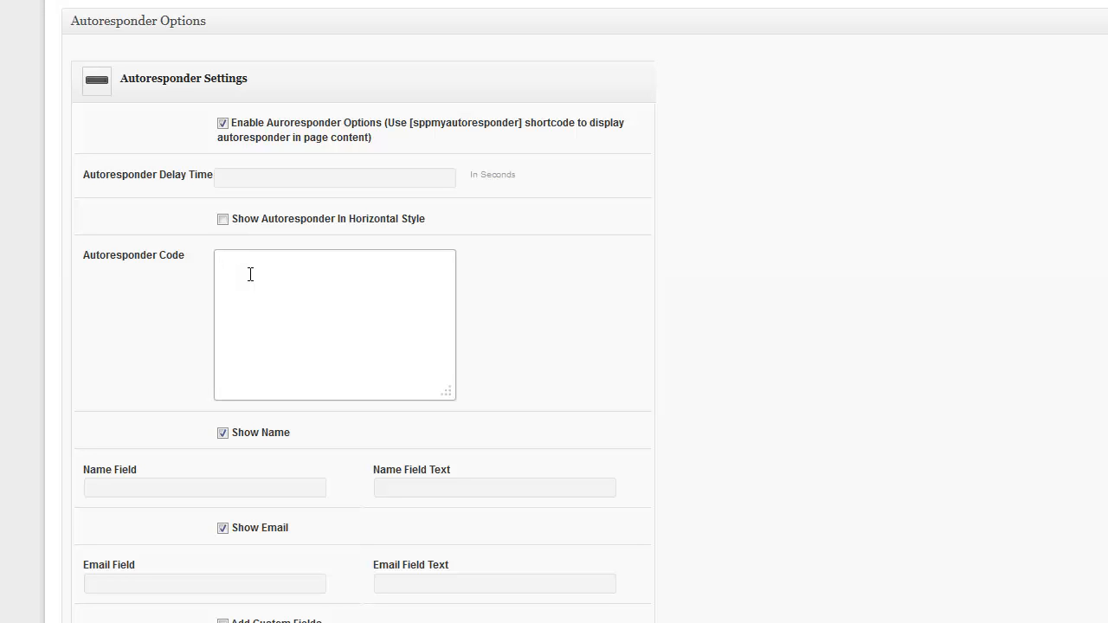
pyautogui.hotkey('ctrl', 'v')
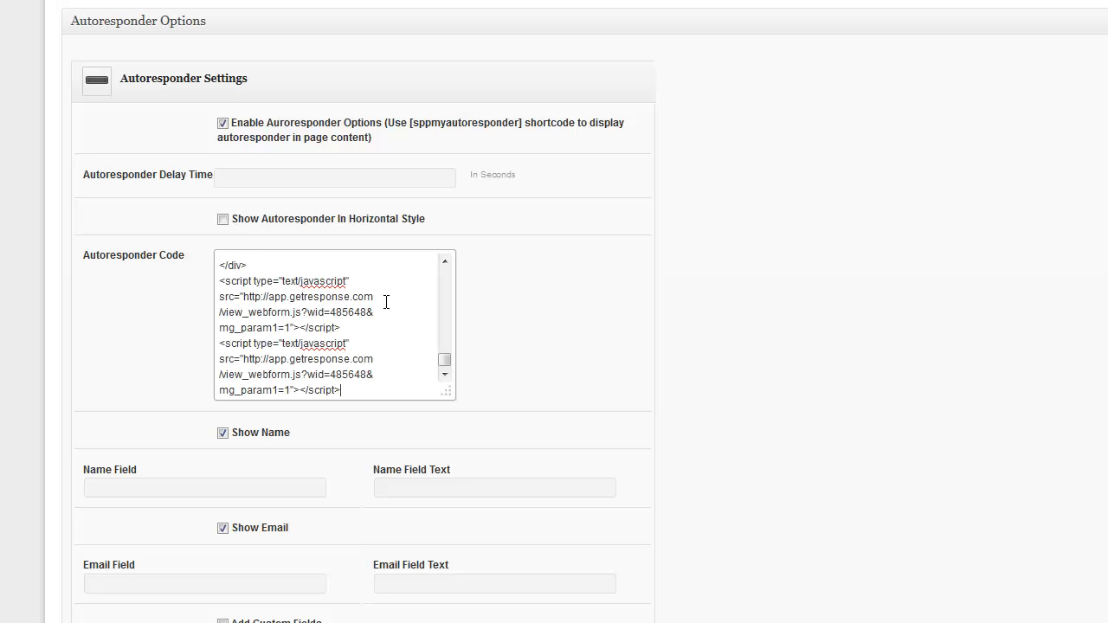
pyautogui.scroll(-2, 789, 305)
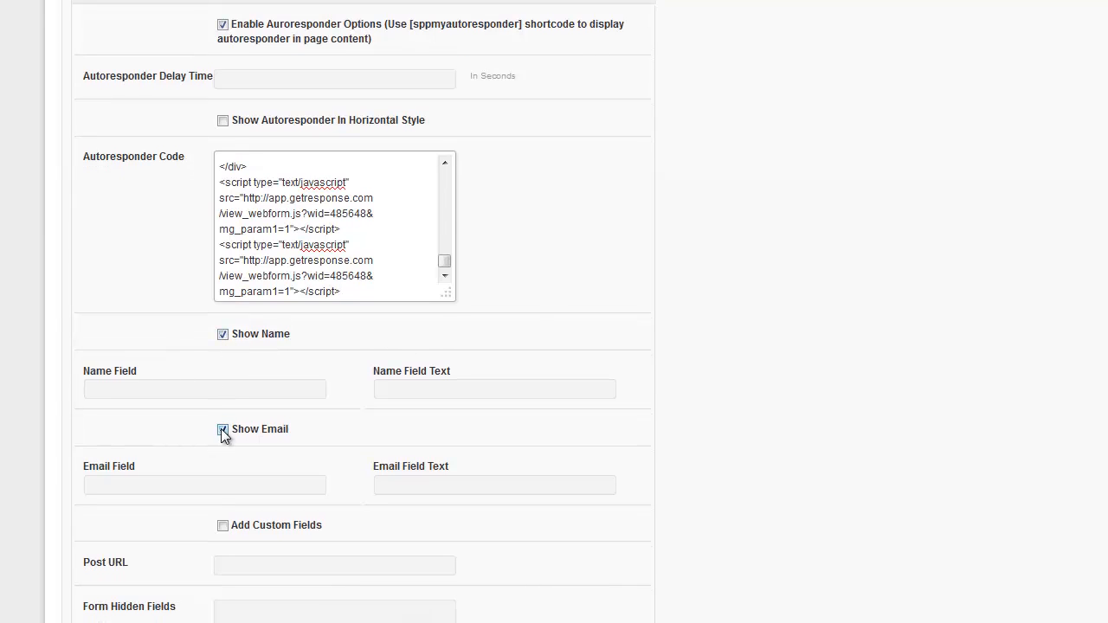
# Set the Name and Email field prompts to 'Enter Your Full Name' and 'Enter Your Best Email'
pyautogui.click(428, 388)
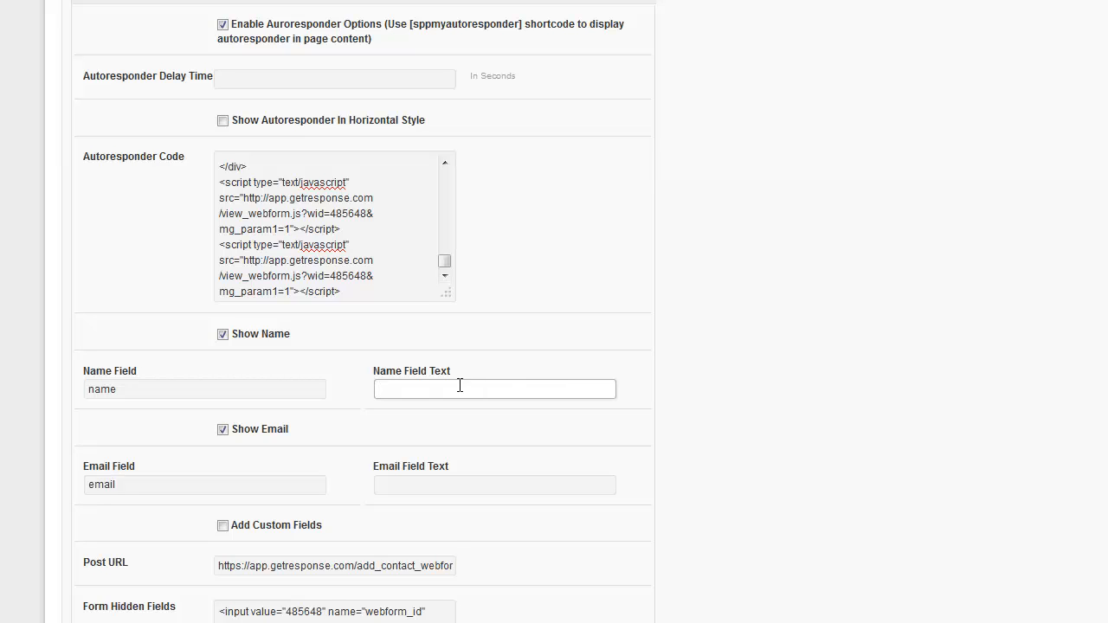
pyautogui.click(444, 391)
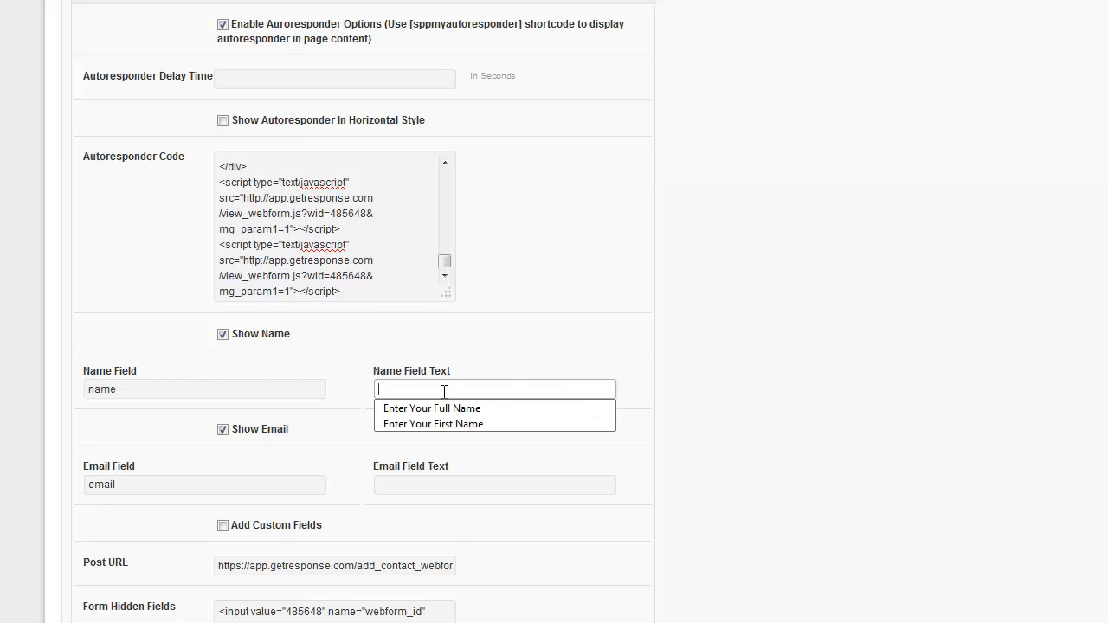
pyautogui.click(433, 404)
pyautogui.scroll(-1, 661, 397)
pyautogui.scroll(-1, 661, 398)
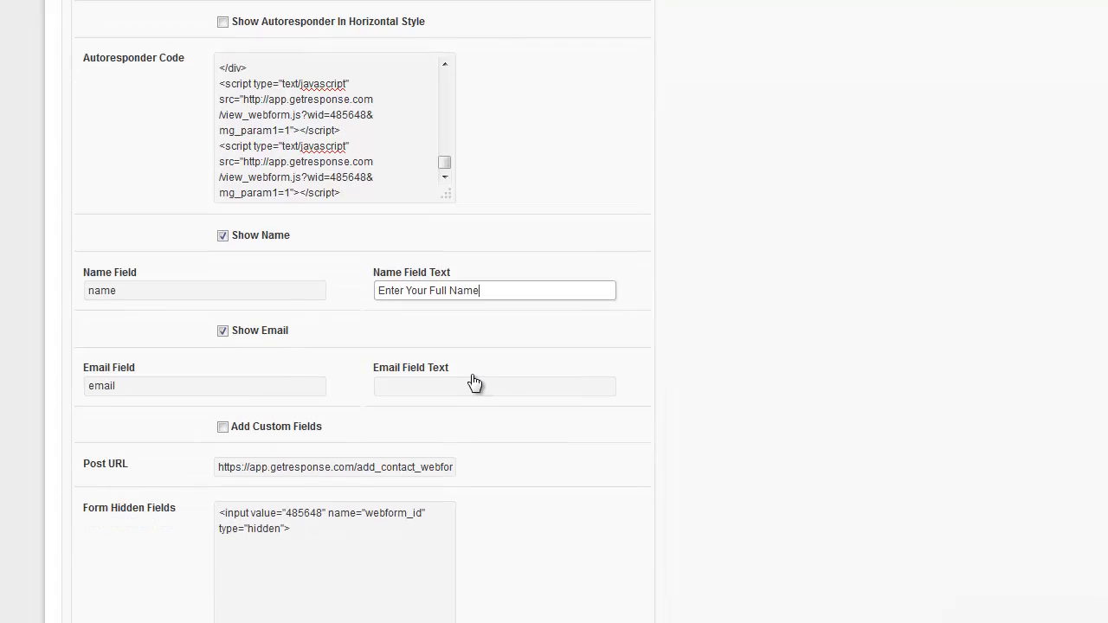
pyautogui.click(441, 385)
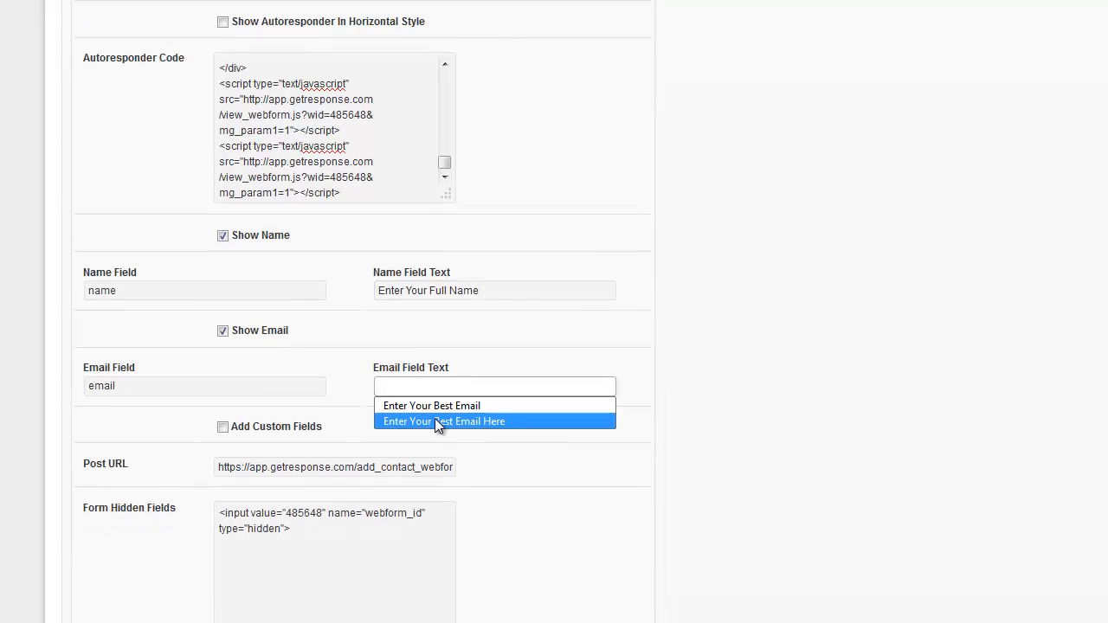
pyautogui.click(432, 405)
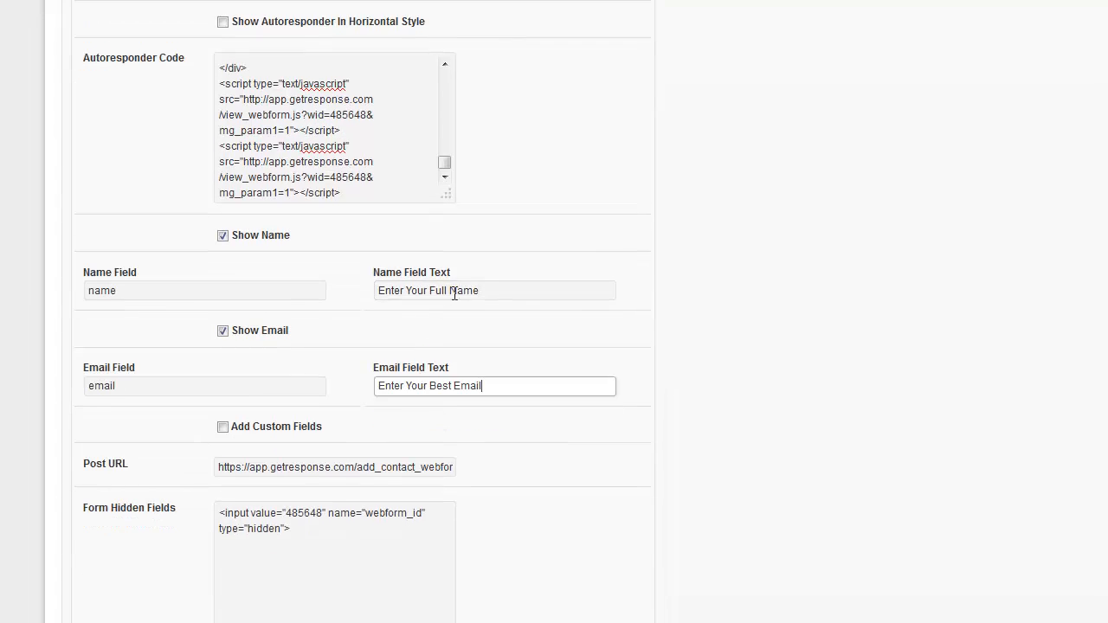
pyautogui.scroll(-5, 706, 338)
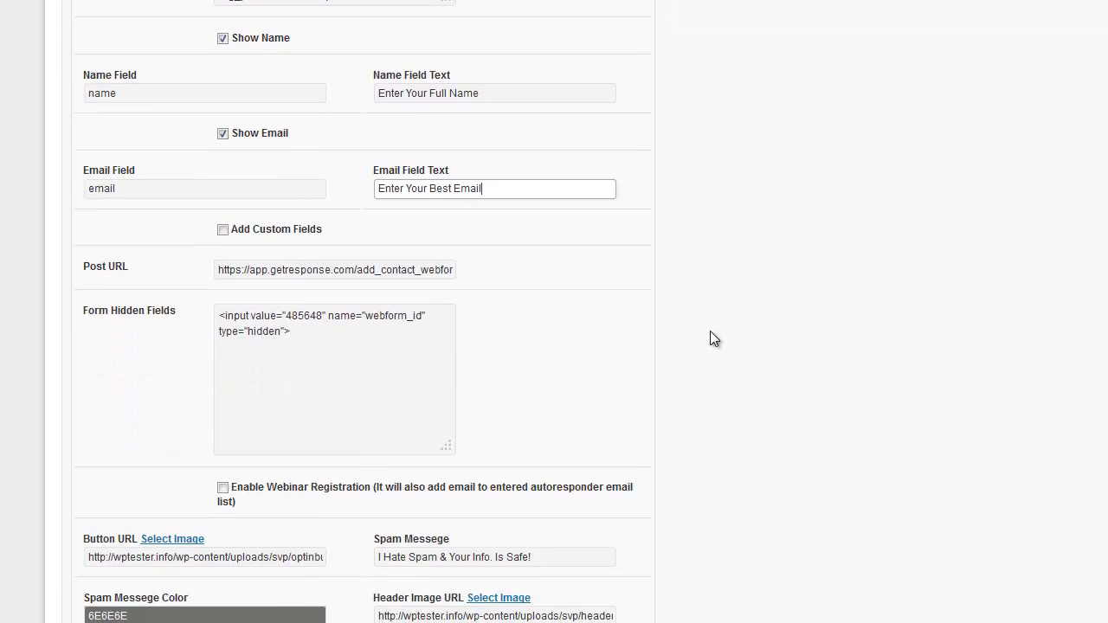
pyautogui.scroll(7, 797, 262)
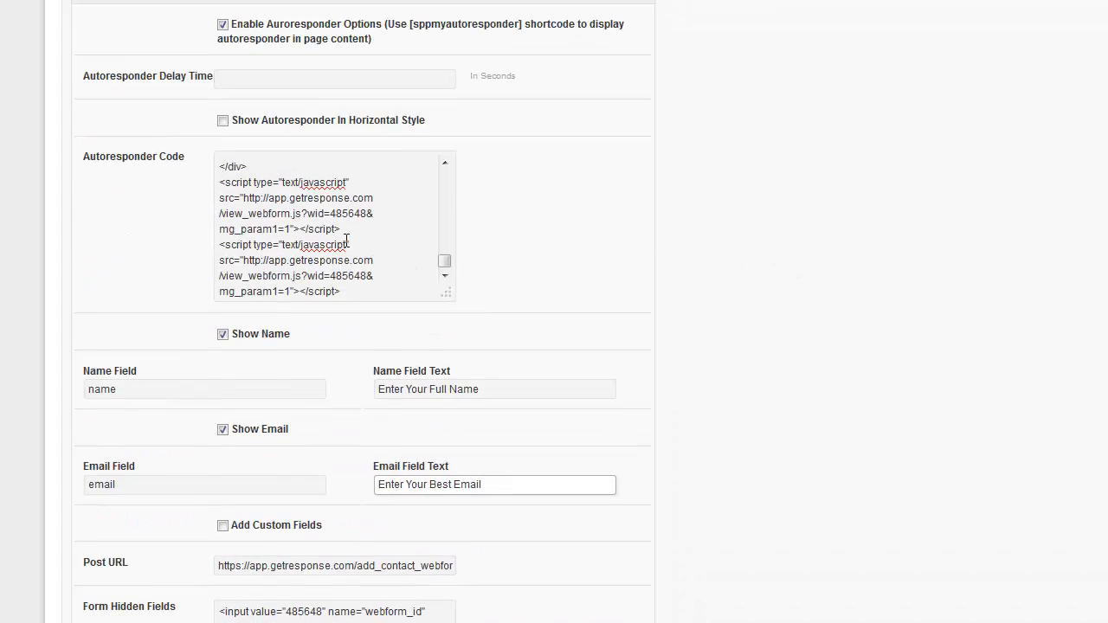
pyautogui.scroll(-5, 697, 369)
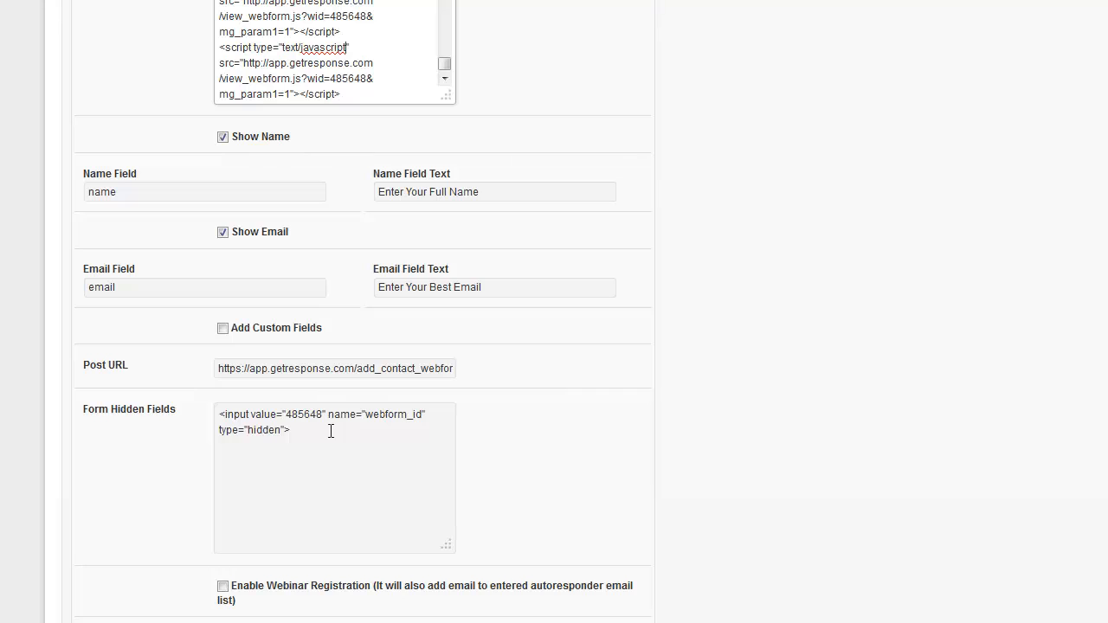
pyautogui.scroll(-7, 663, 450)
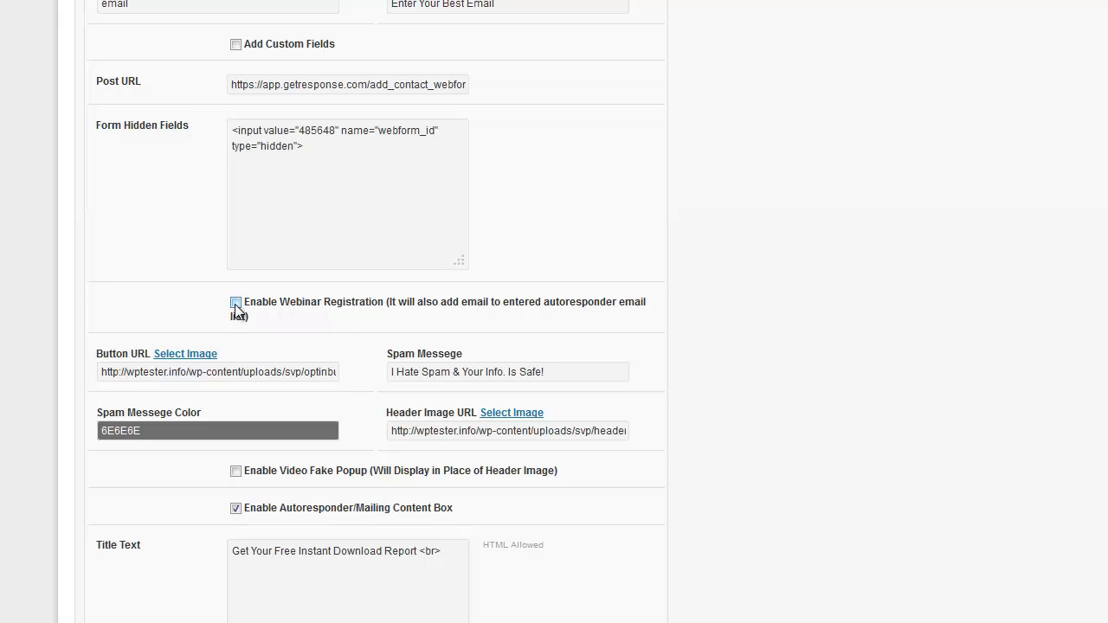
pyautogui.click(235, 303)
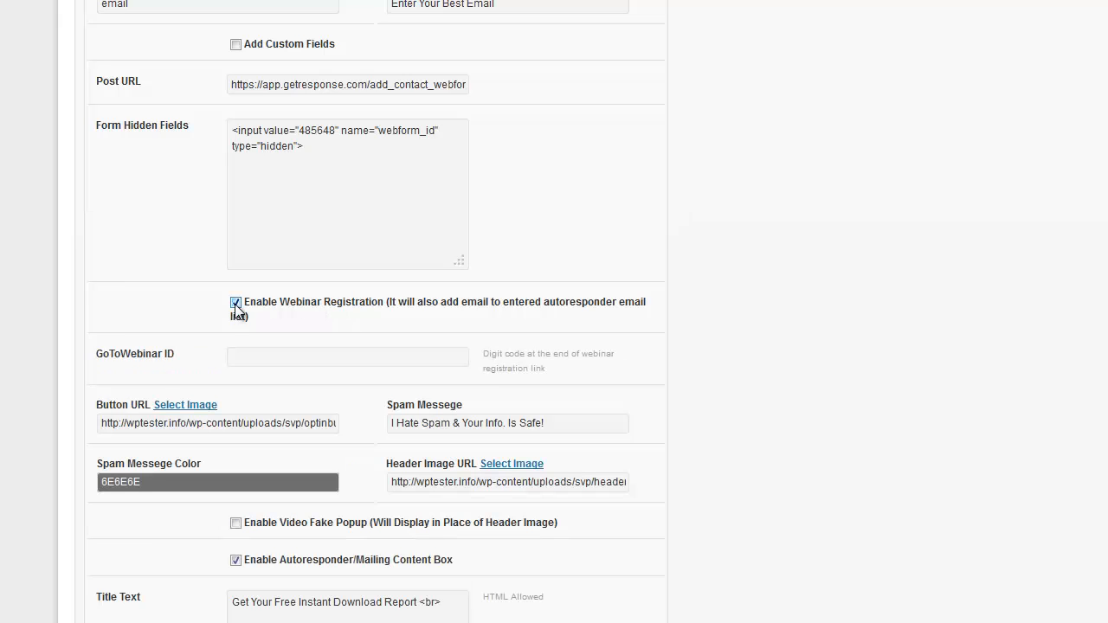
pyautogui.click(237, 357)
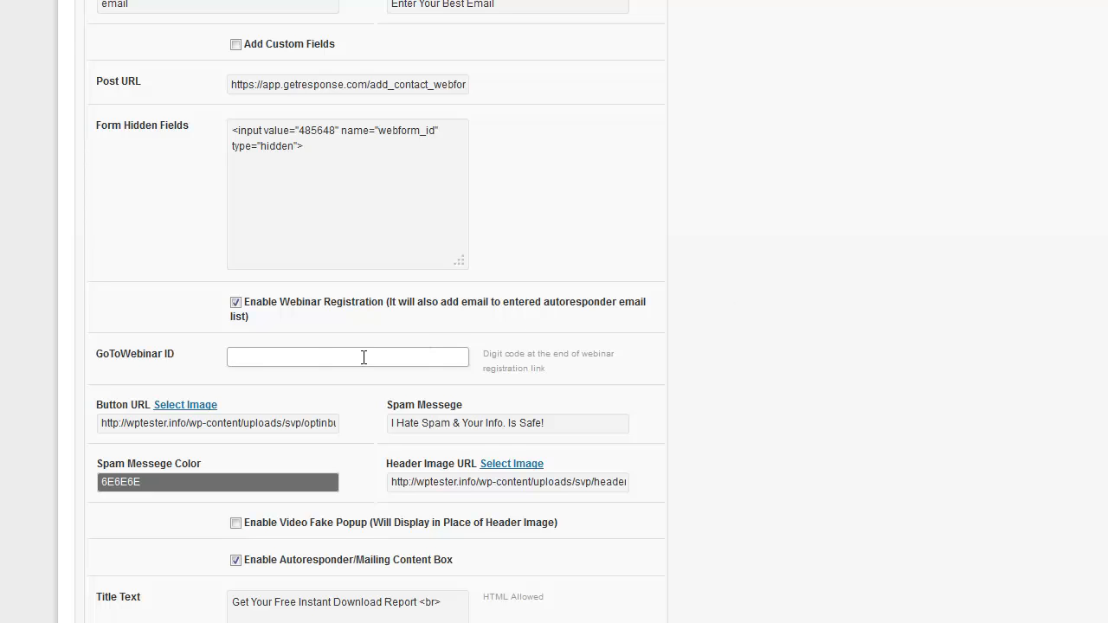
pyautogui.click(236, 302)
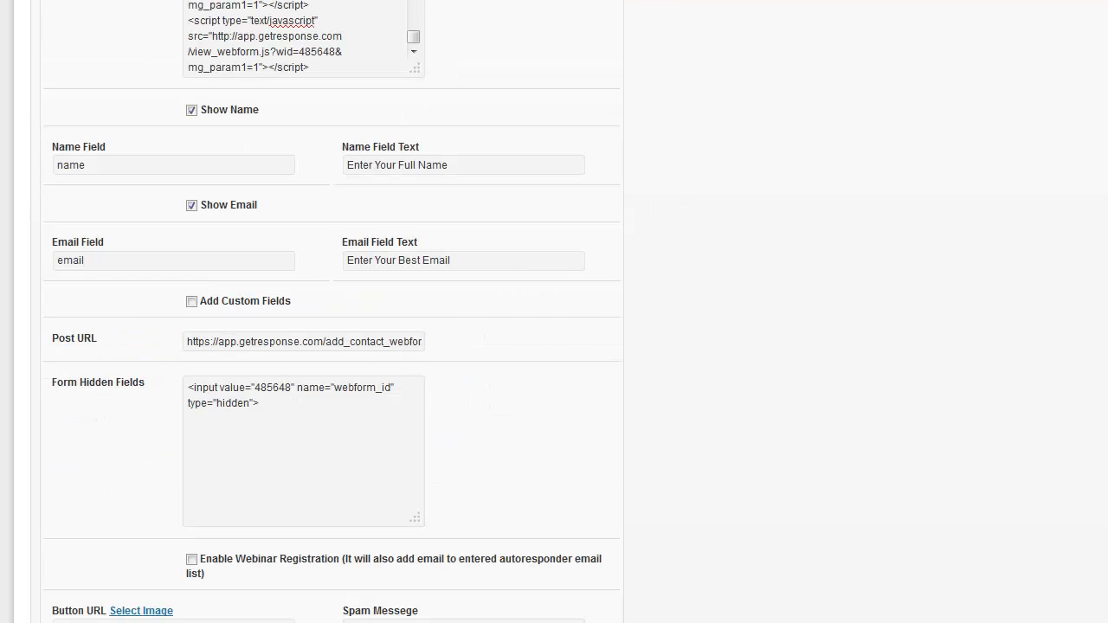
pyautogui.scroll(-5, 332, 312)
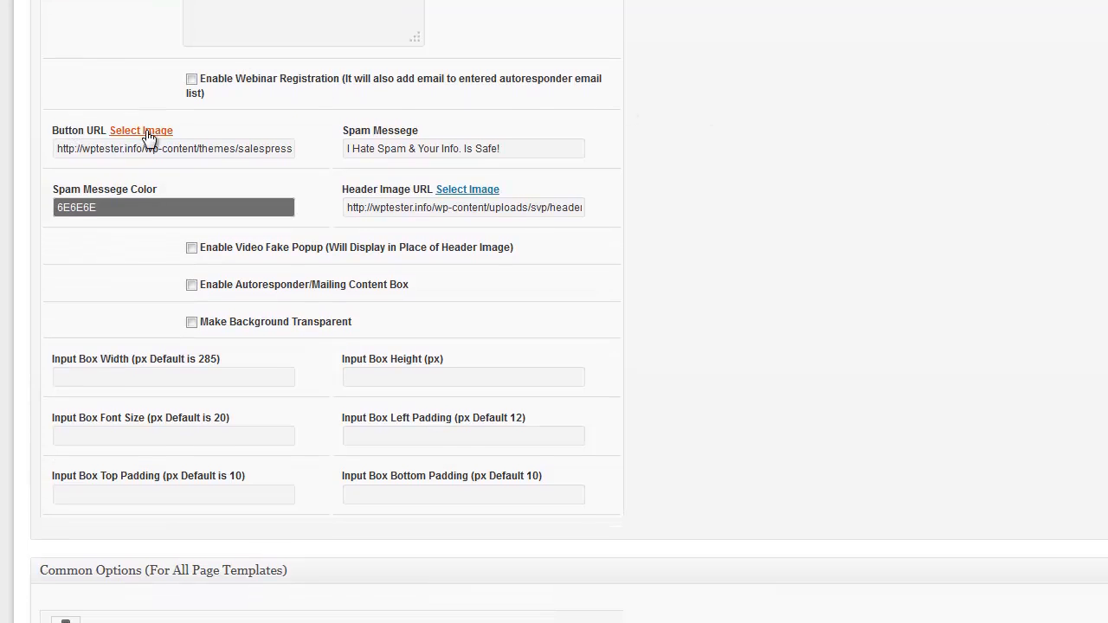
# Set Button URL to the red-circled Sign Up Now! image (optinbuttonsautores/5.png) from the gallery
pyautogui.moveTo(90, 150); pyautogui.dragTo(342, 156)
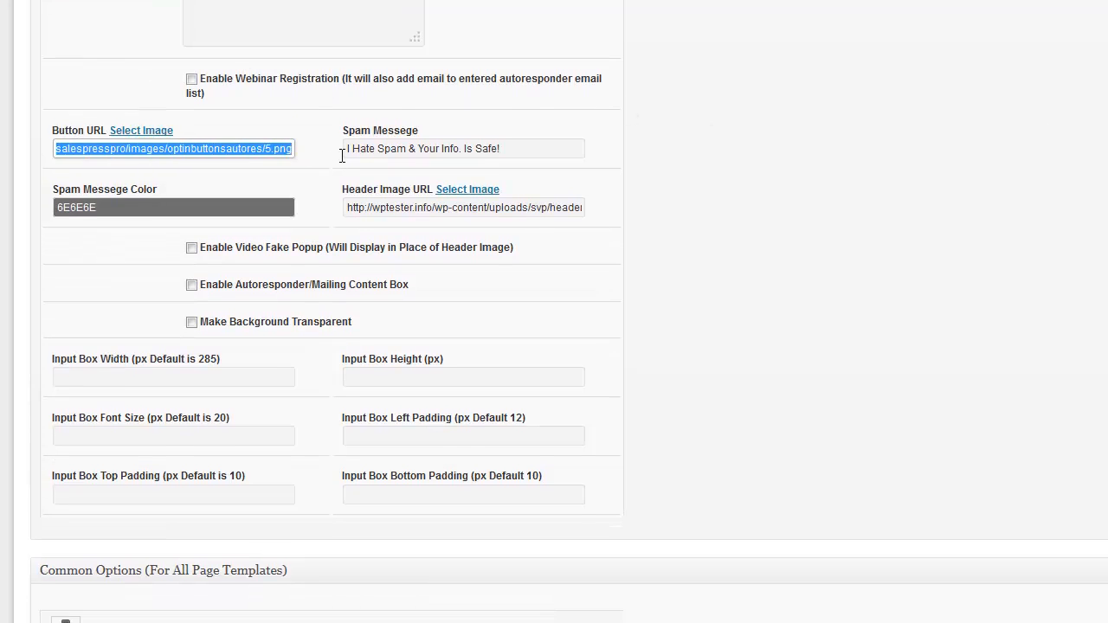
pyautogui.click(293, 105)
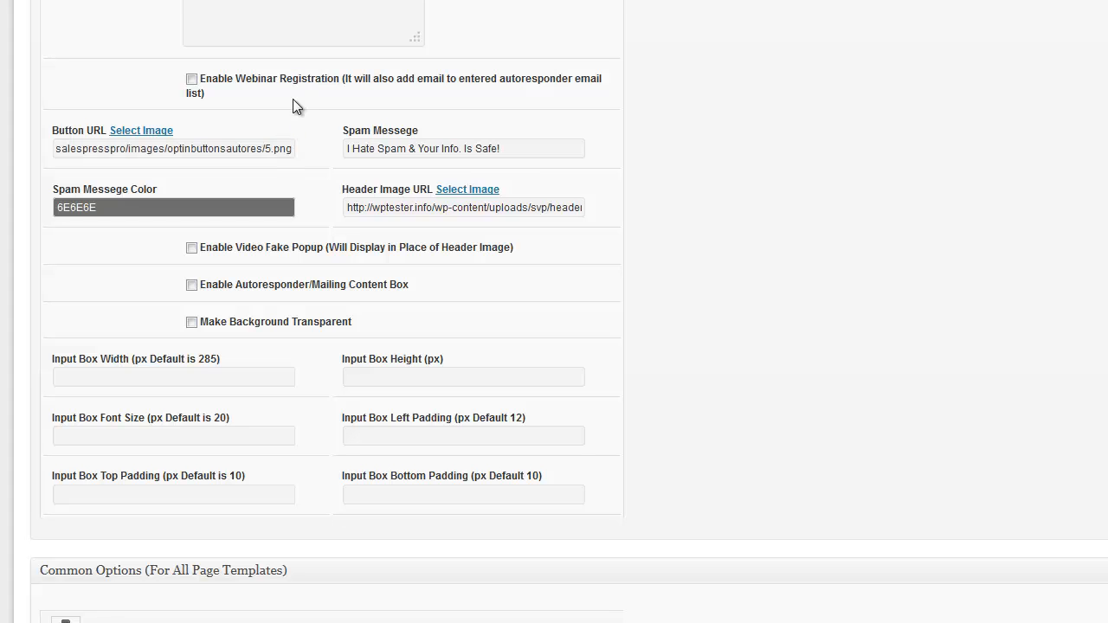
pyautogui.click(144, 131)
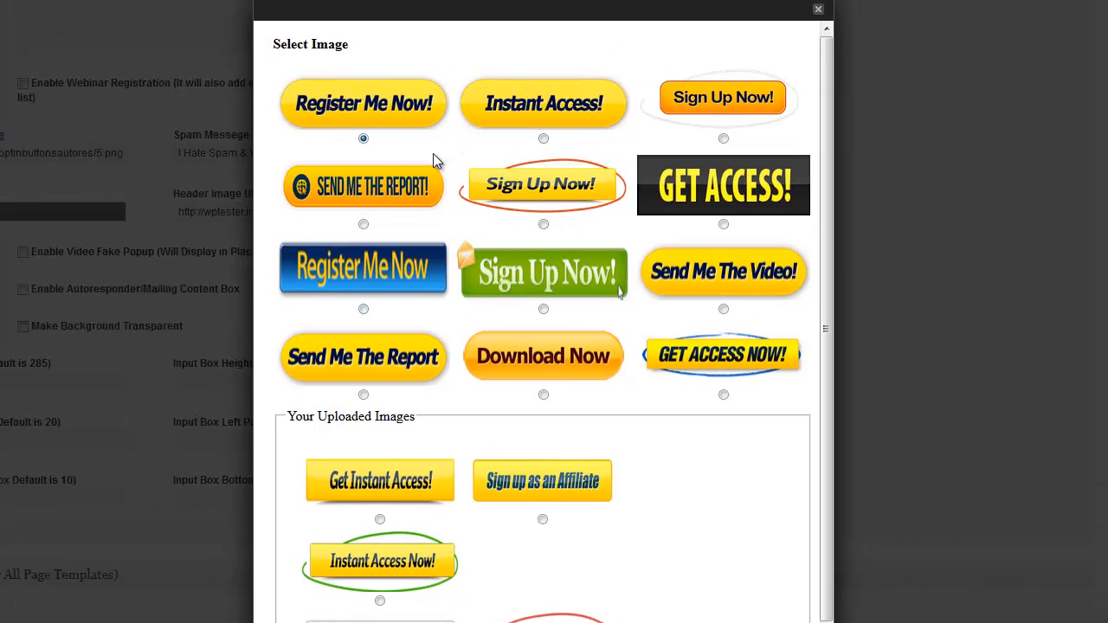
pyautogui.moveTo(828, 106); pyautogui.dragTo(835, 273)
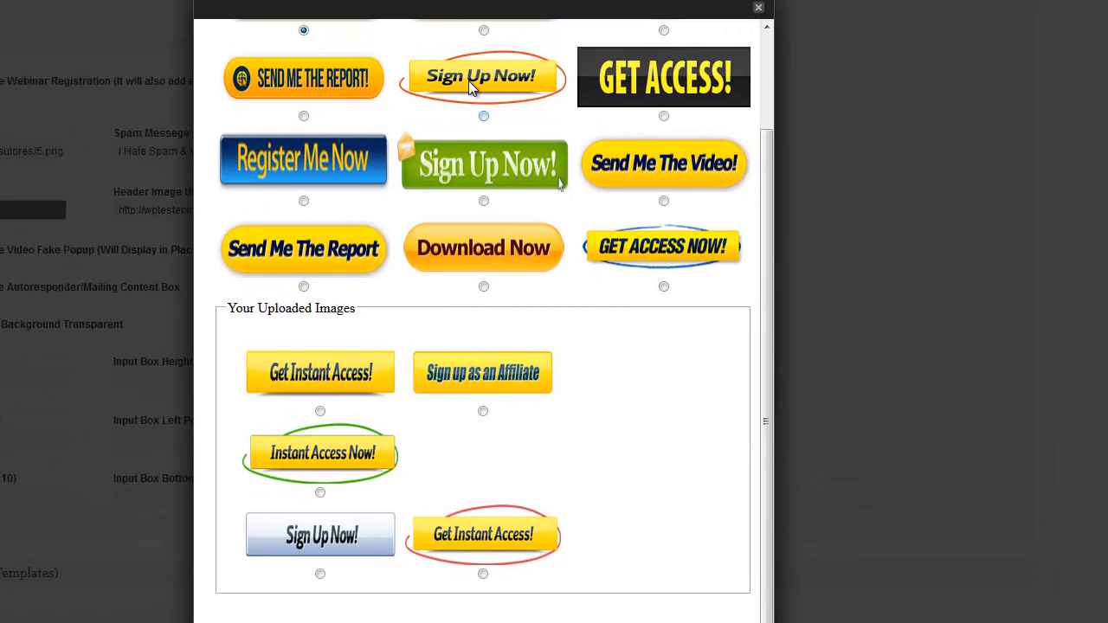
pyautogui.click(483, 116)
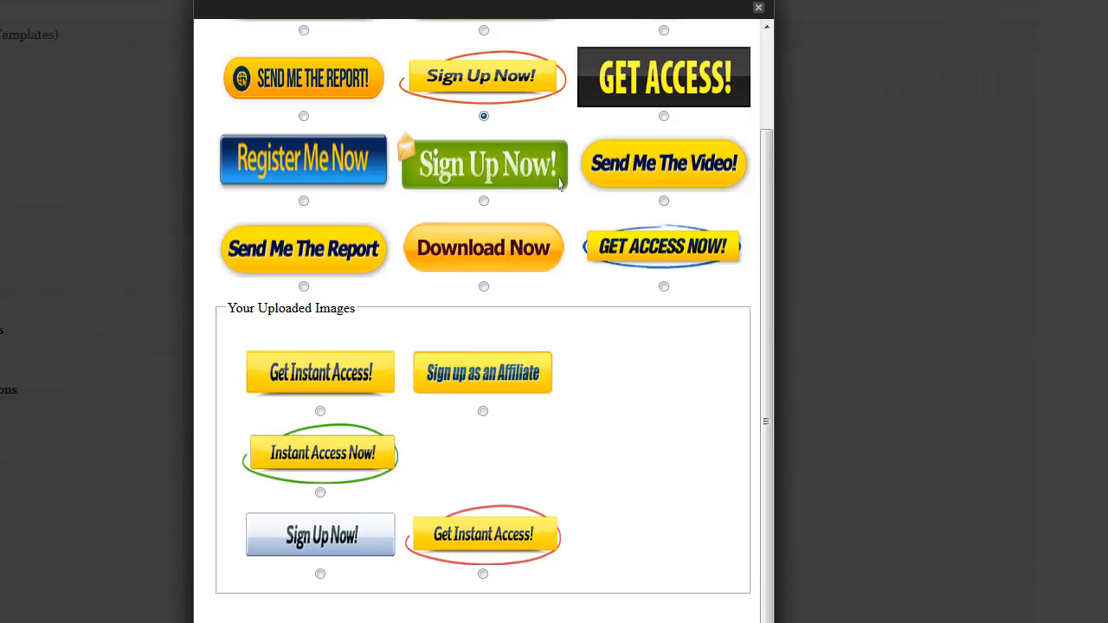
pyautogui.scroll(-2, 787, 603)
pyautogui.click(684, 564)
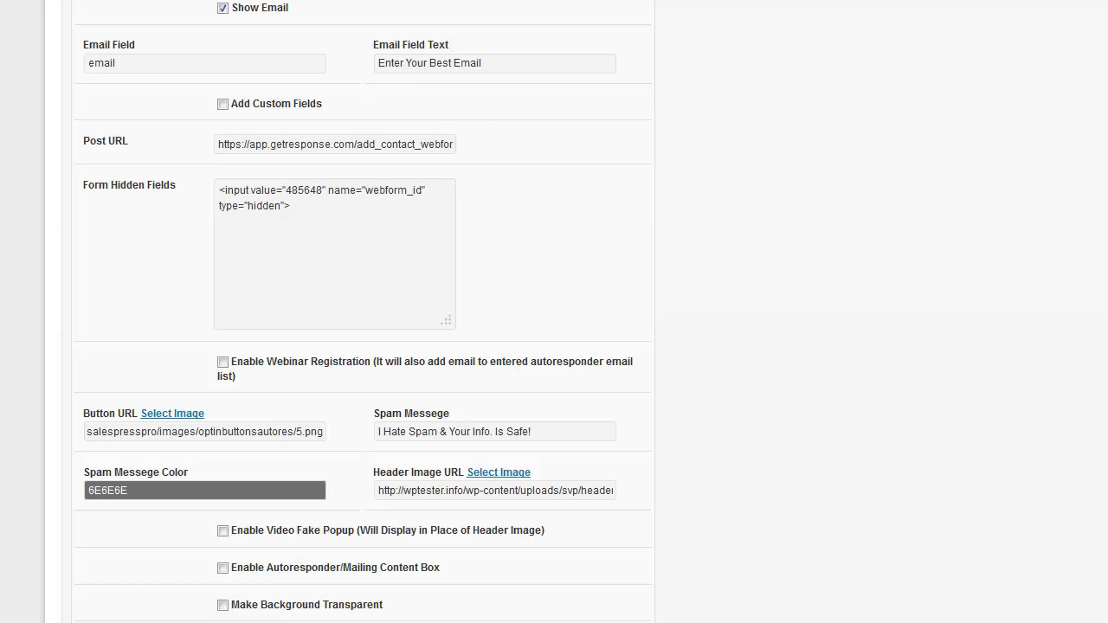
pyautogui.scroll(-3, 382, 223)
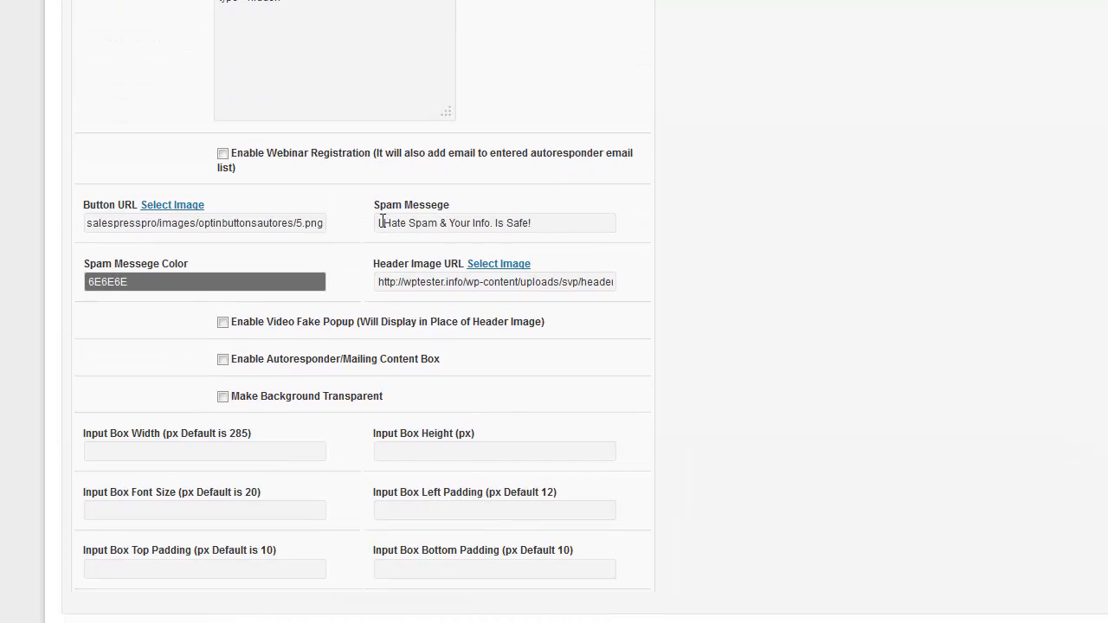
pyautogui.moveTo(378, 223); pyautogui.dragTo(569, 218)
pyautogui.click(569, 217)
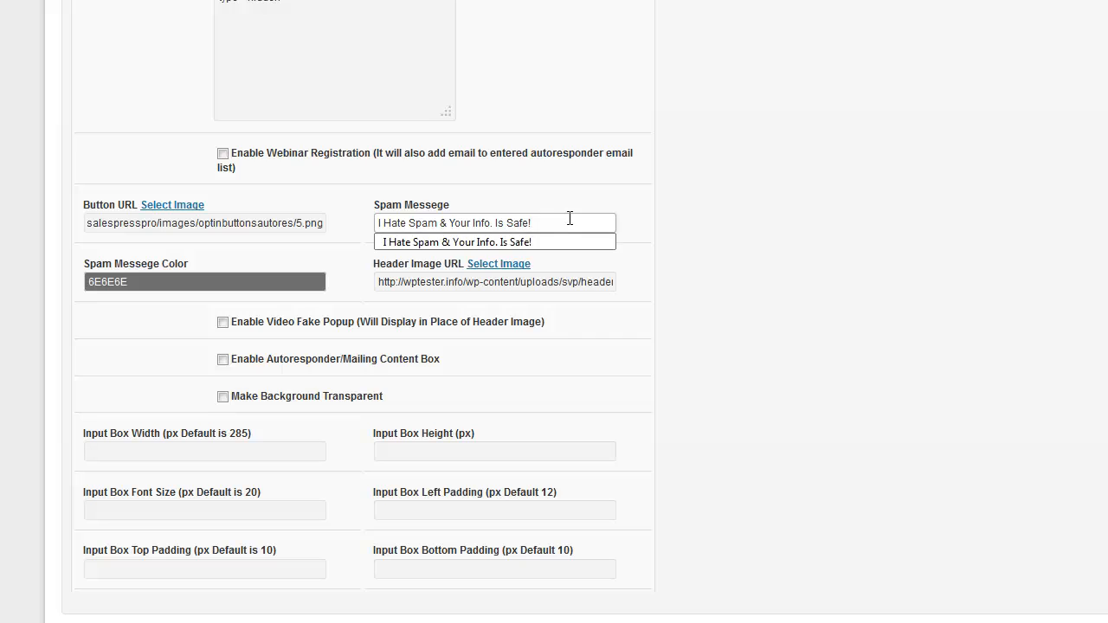
pyautogui.click(177, 282)
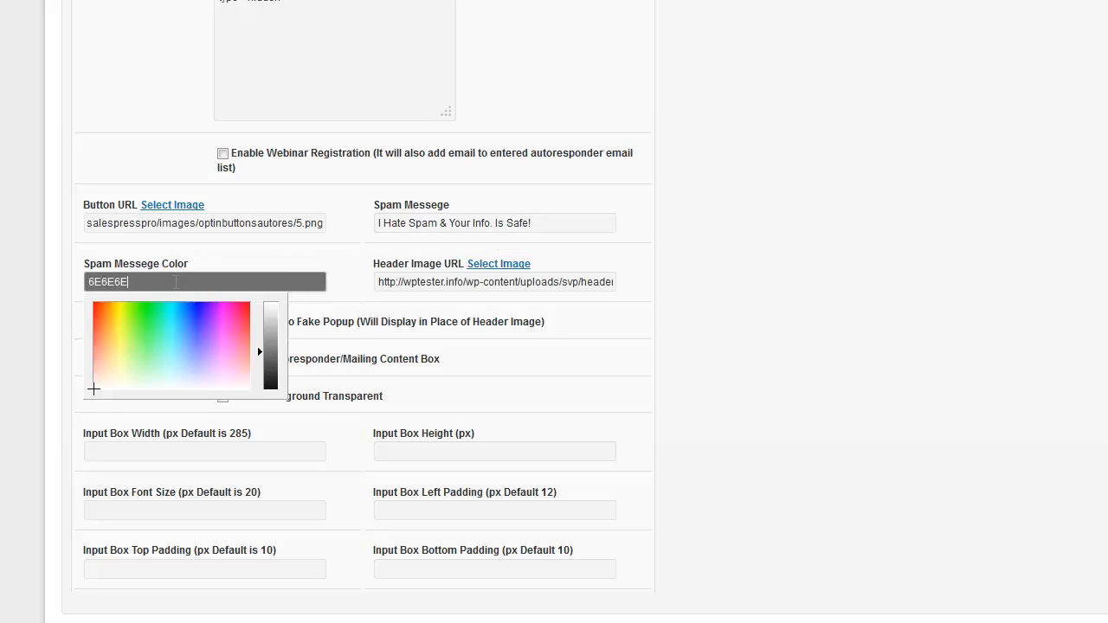
pyautogui.click(798, 286)
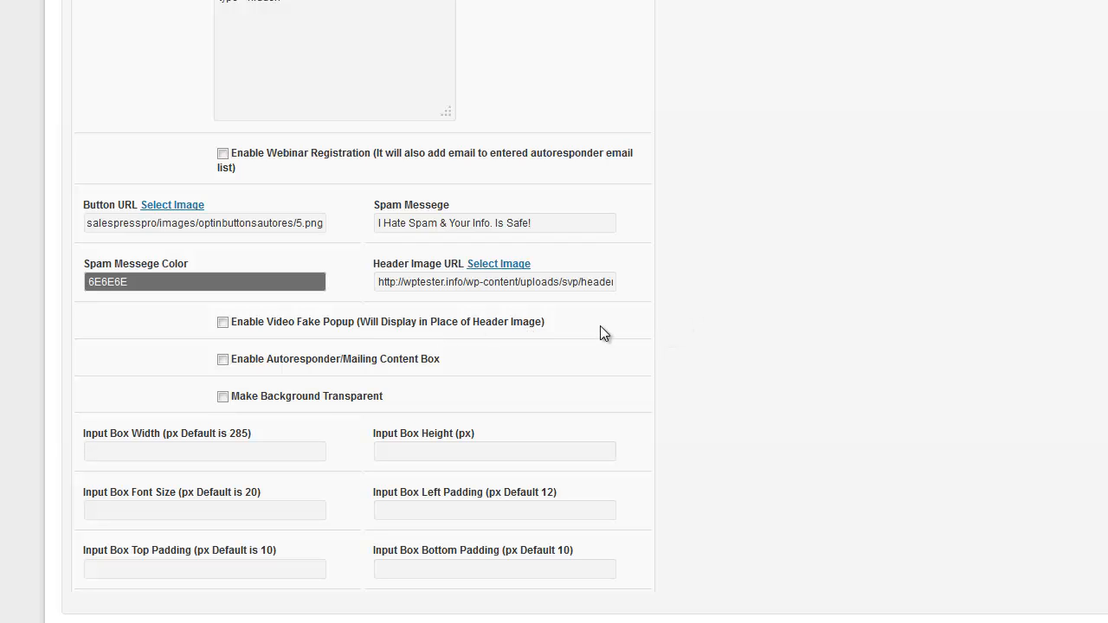
pyautogui.click(222, 359)
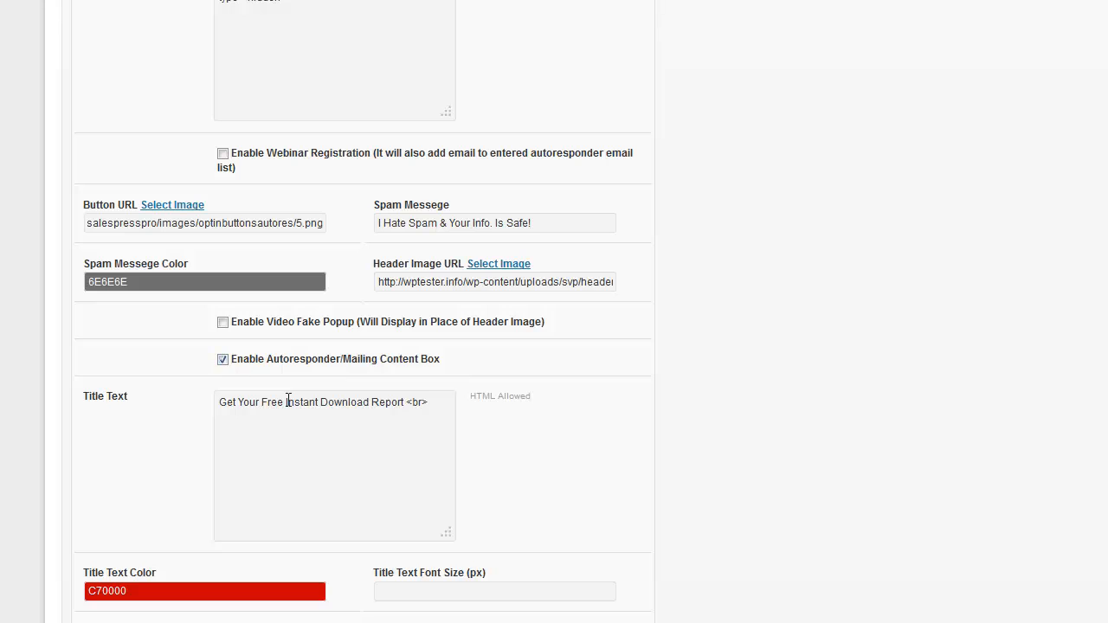
pyautogui.click(223, 360)
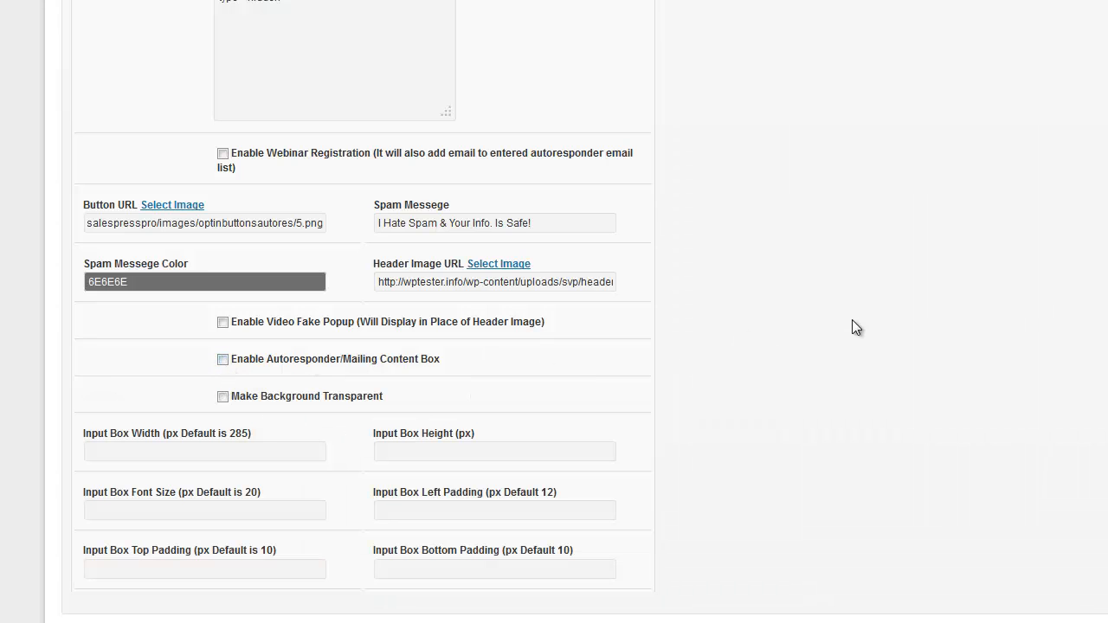
pyautogui.scroll(10, 540, 152)
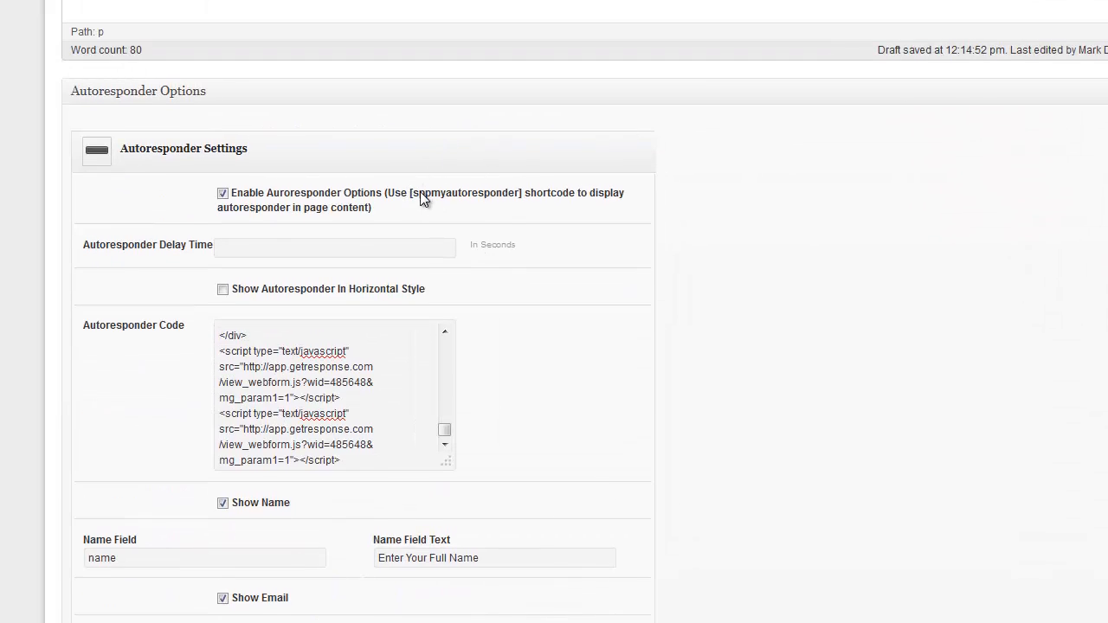
# Copy [sppmyautoresponder], paste it on the empty line below the bullets, and update the page
pyautogui.moveTo(408, 193); pyautogui.dragTo(517, 198)
pyautogui.rightClick(511, 199)
pyautogui.click(541, 228)
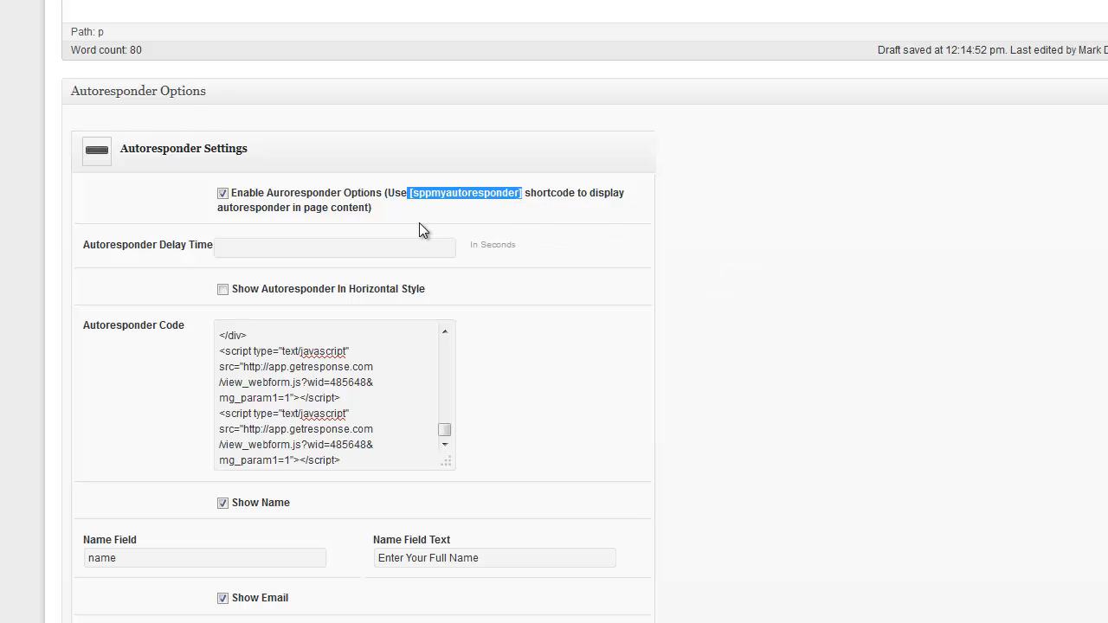
pyautogui.scroll(5, 419, 222)
pyautogui.click(408, 257)
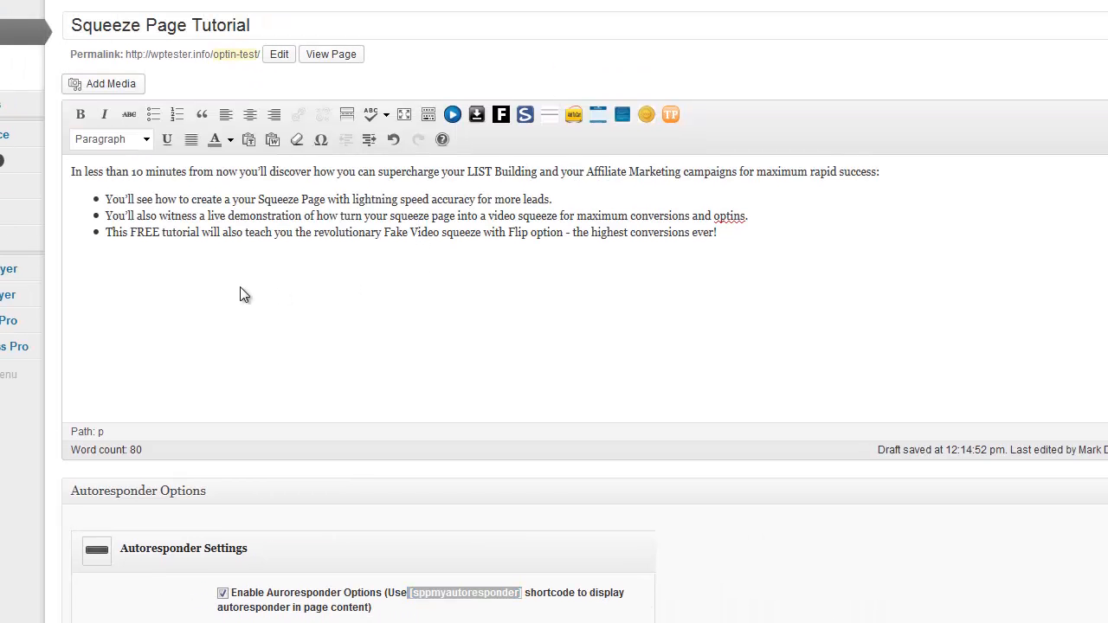
pyautogui.hotkey('ctrl', 'v')
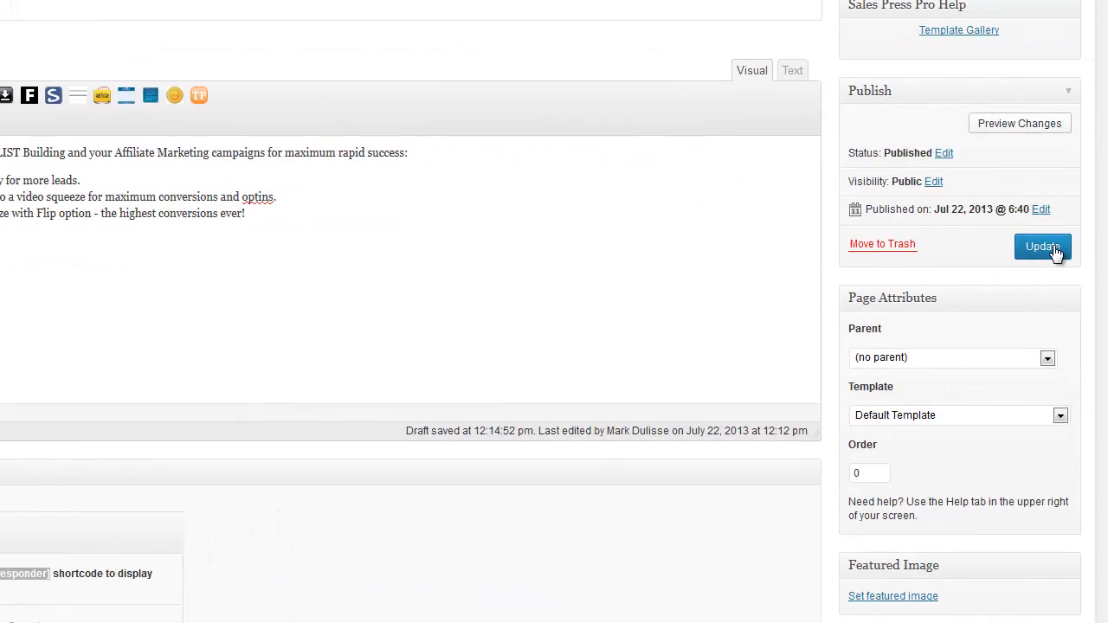
pyautogui.click(1053, 250)
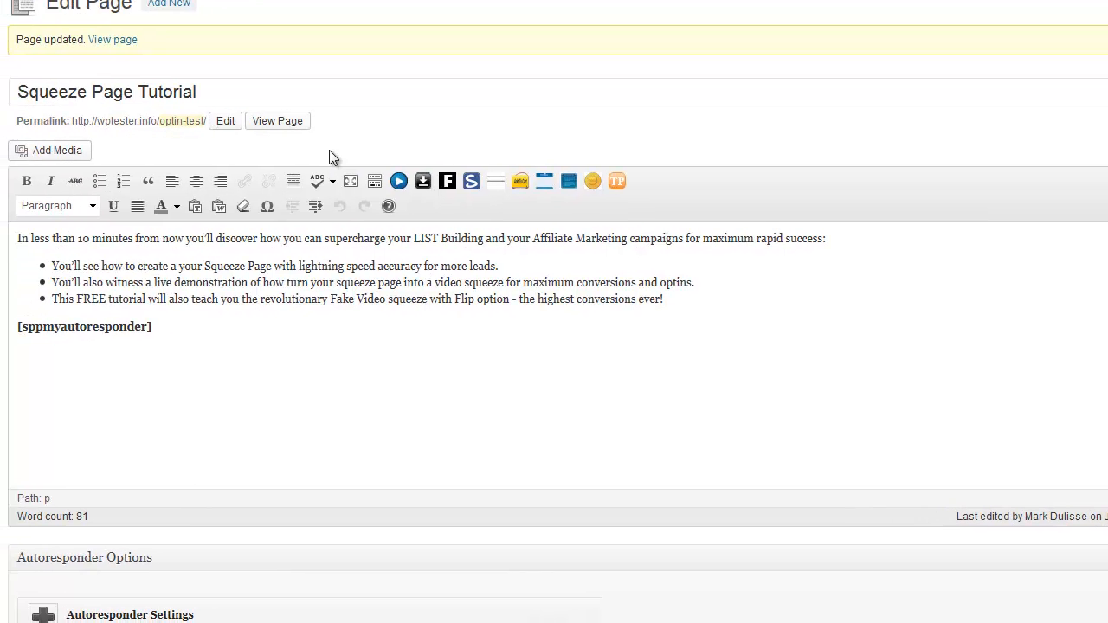
# Pick the GET STARTED Right Now! graphic as the Header Image URL from the image chooser
pyautogui.scroll(-4, 554, 312)
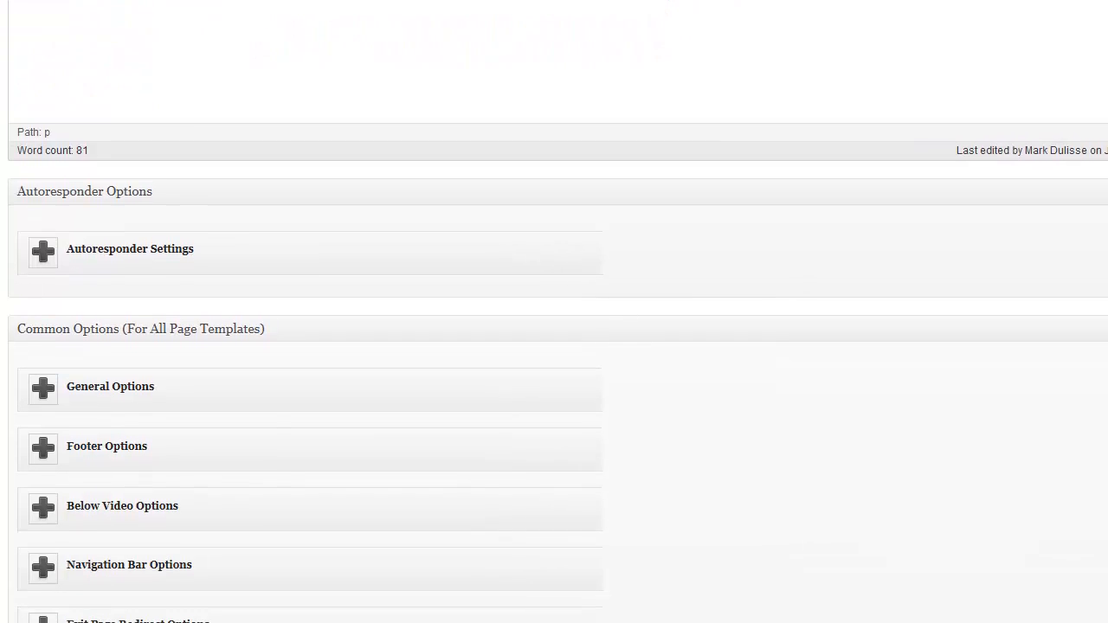
pyautogui.click(43, 253)
pyautogui.scroll(-6, 473, 347)
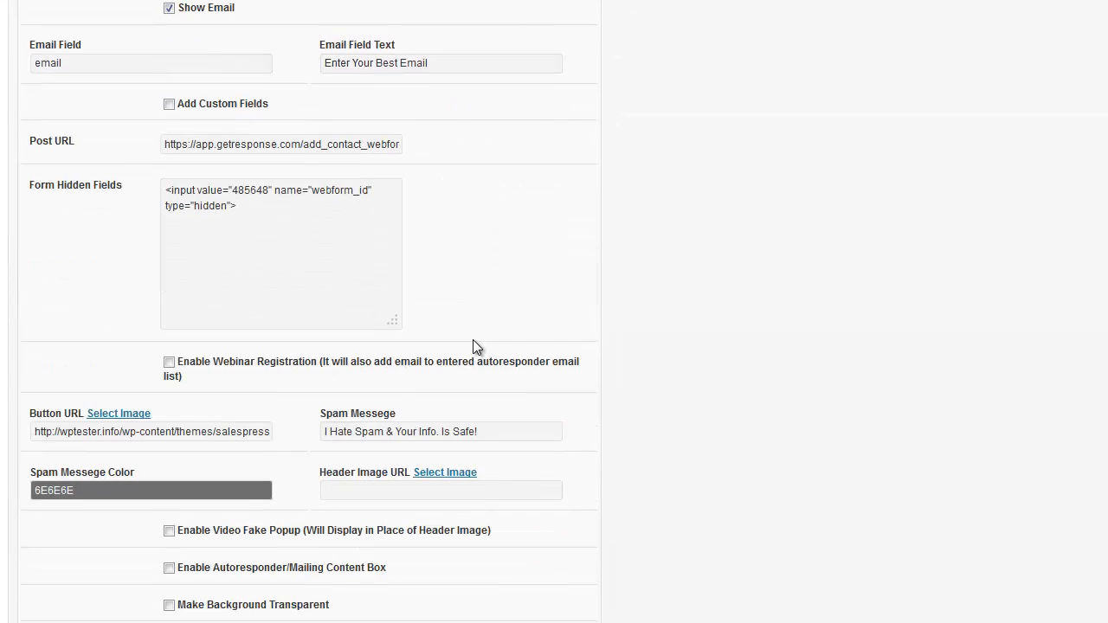
pyautogui.scroll(-2, 472, 347)
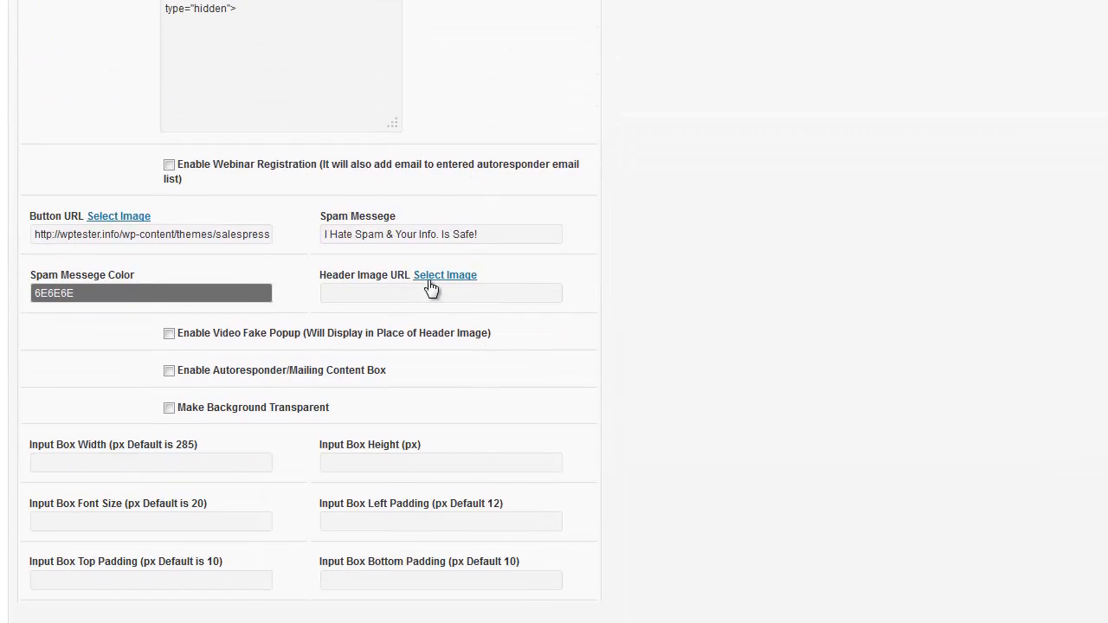
pyautogui.click(400, 292)
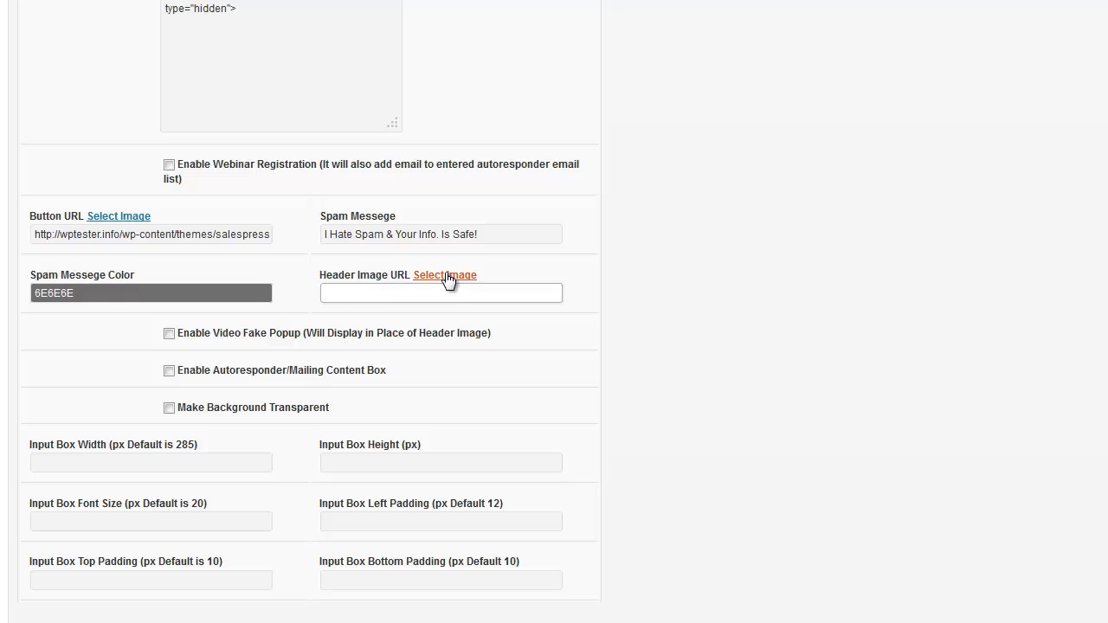
pyautogui.click(445, 274)
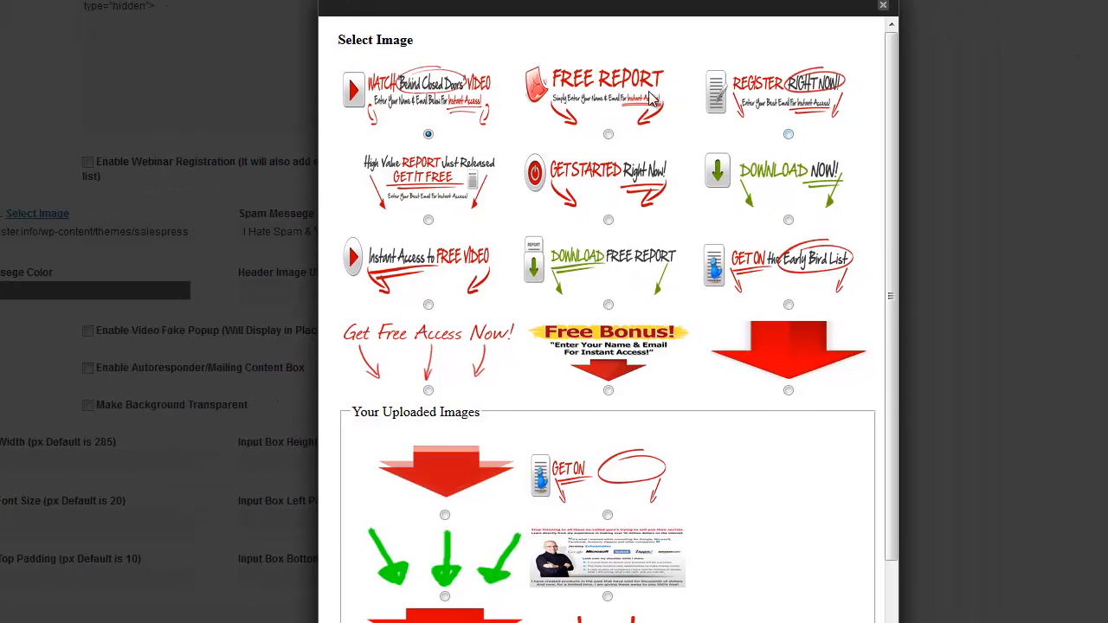
pyautogui.moveTo(895, 242); pyautogui.dragTo(912, 442)
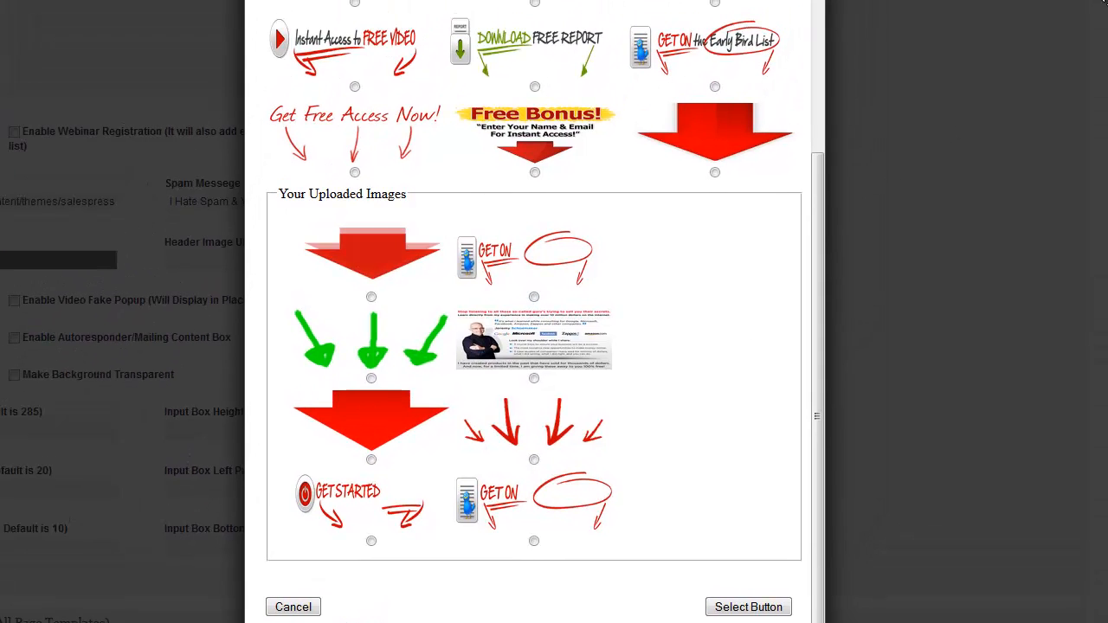
pyautogui.scroll(3, 1105, 2)
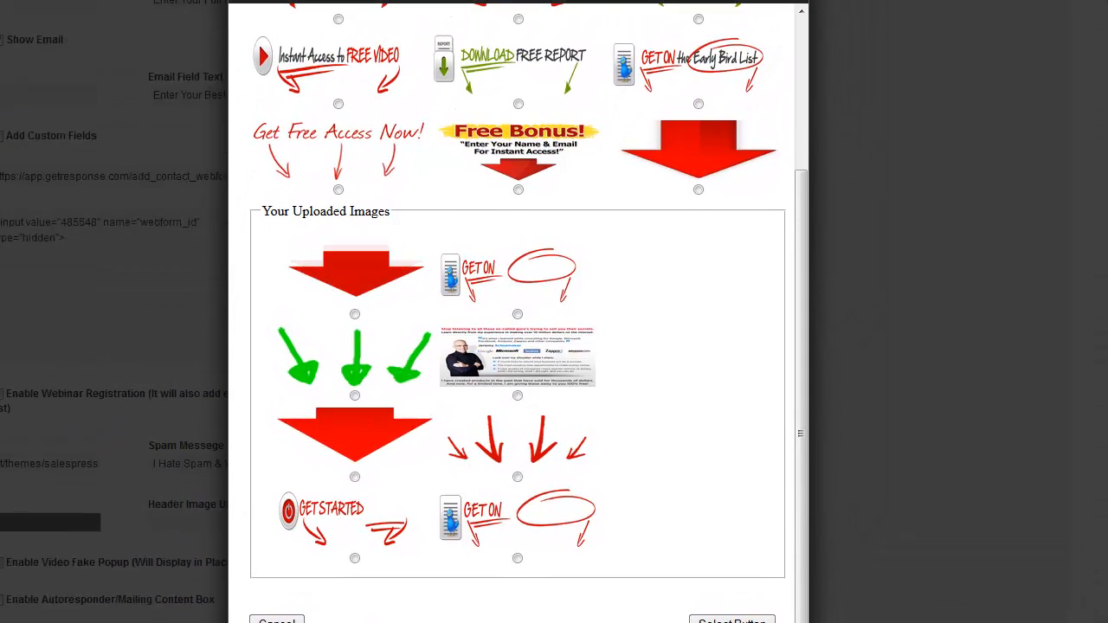
pyautogui.moveTo(806, 217); pyautogui.dragTo(824, 95)
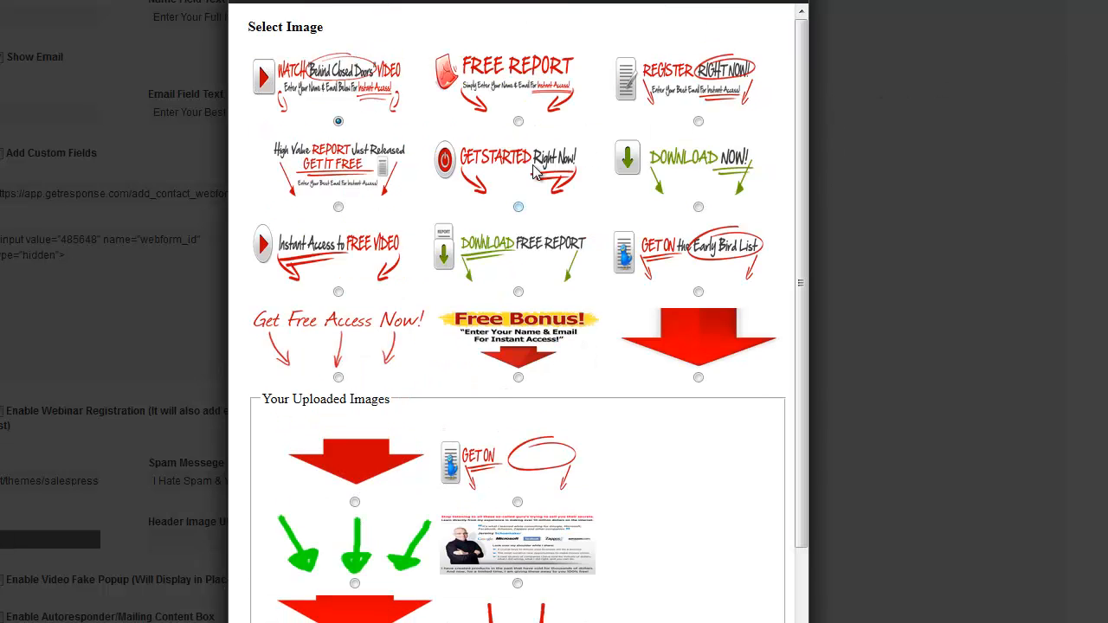
pyautogui.click(519, 207)
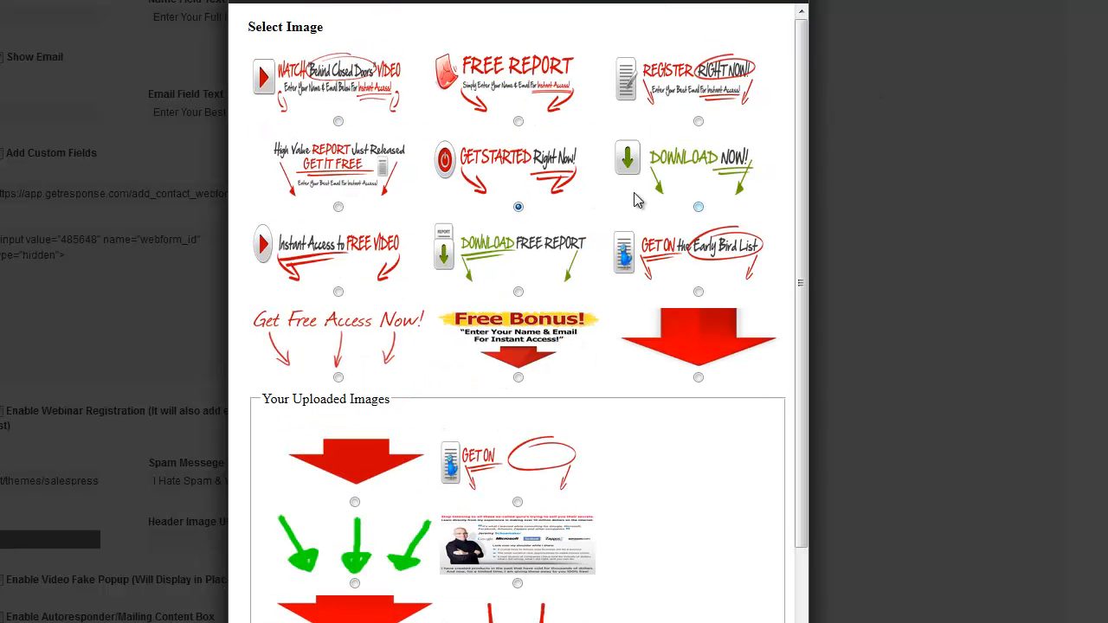
pyautogui.scroll(-5, 703, 234)
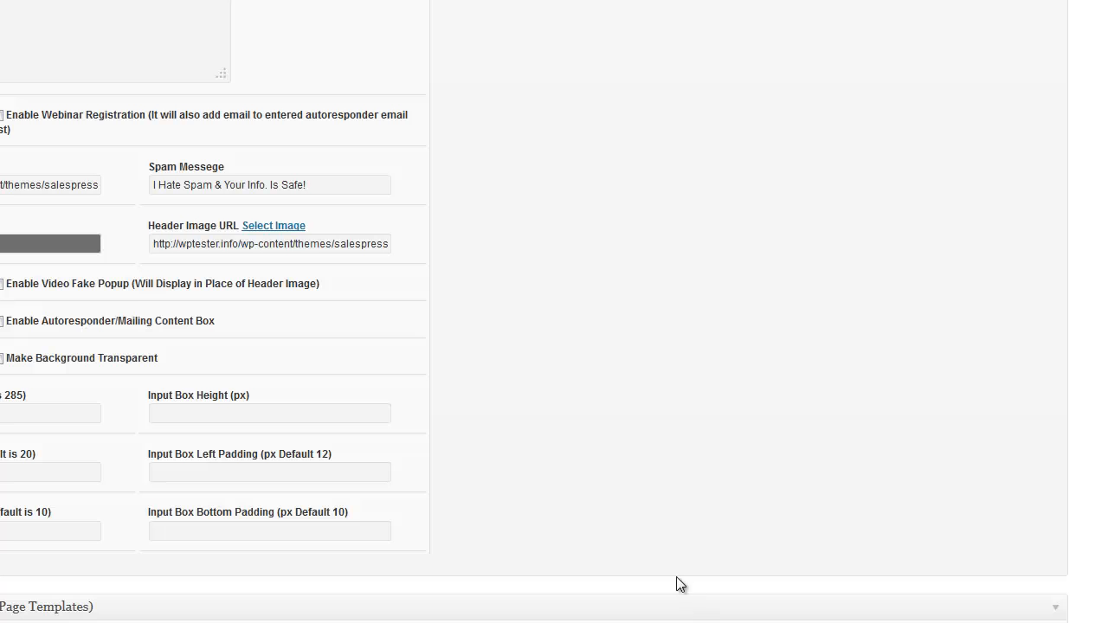
pyautogui.scroll(10, 953, 430)
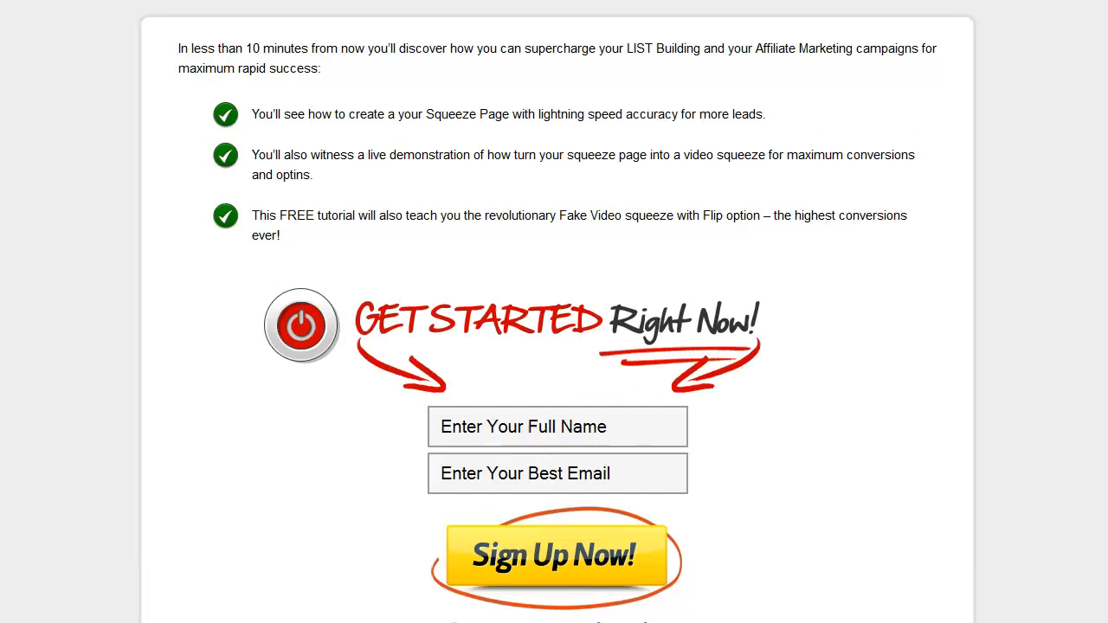
# Scroll the live squeeze page and test the opt-in form's full name field
pyautogui.scroll(-1, 557, 347)
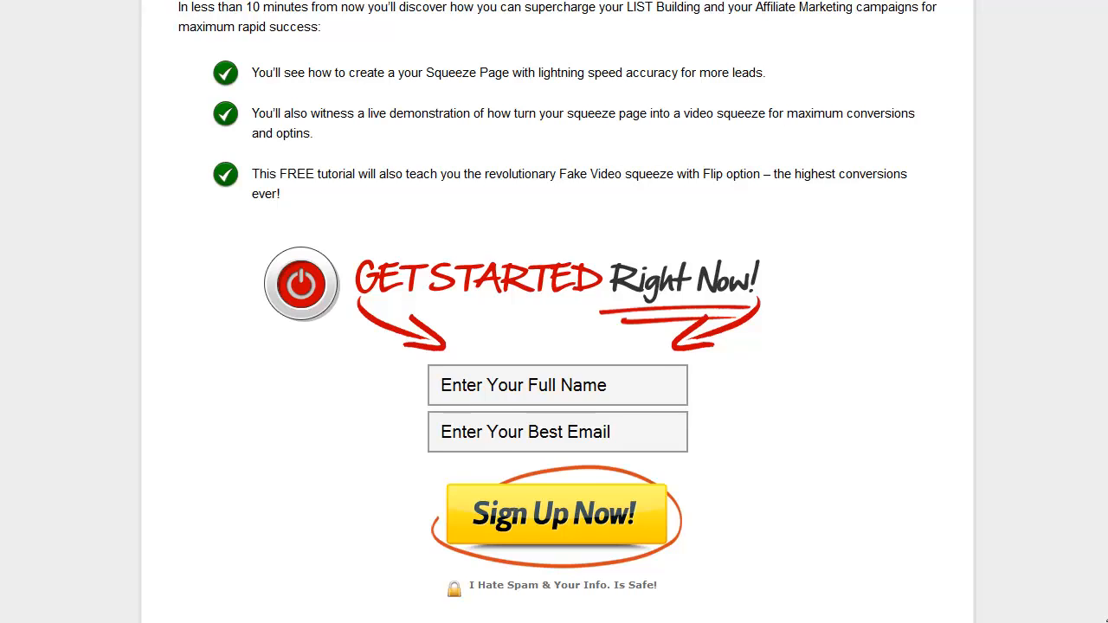
pyautogui.scroll(-1, 1106, 620)
pyautogui.click(581, 347)
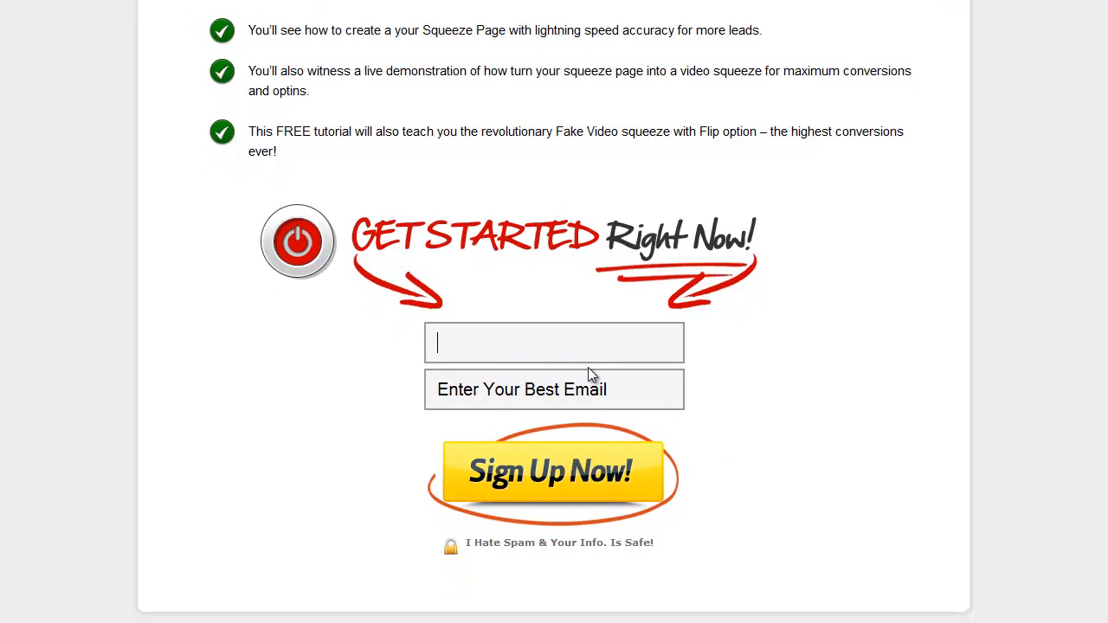
pyautogui.click(588, 367)
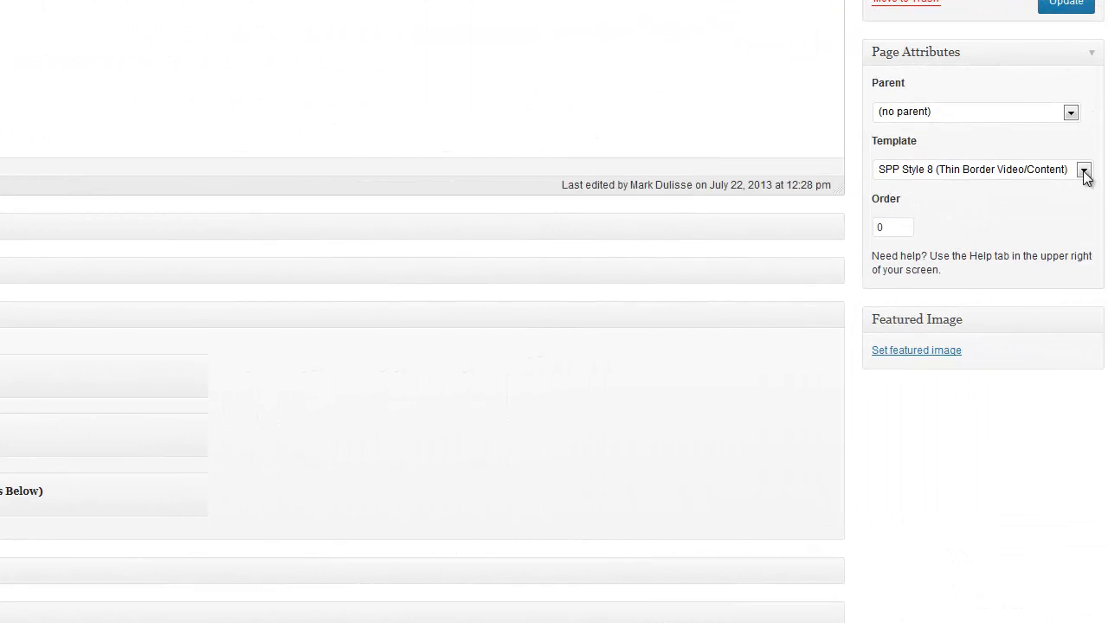
# Pick Squeeze - Thin Border Page from the Page Attributes template list
pyautogui.click(1085, 171)
pyautogui.moveTo(1084, 250); pyautogui.dragTo(1084, 318)
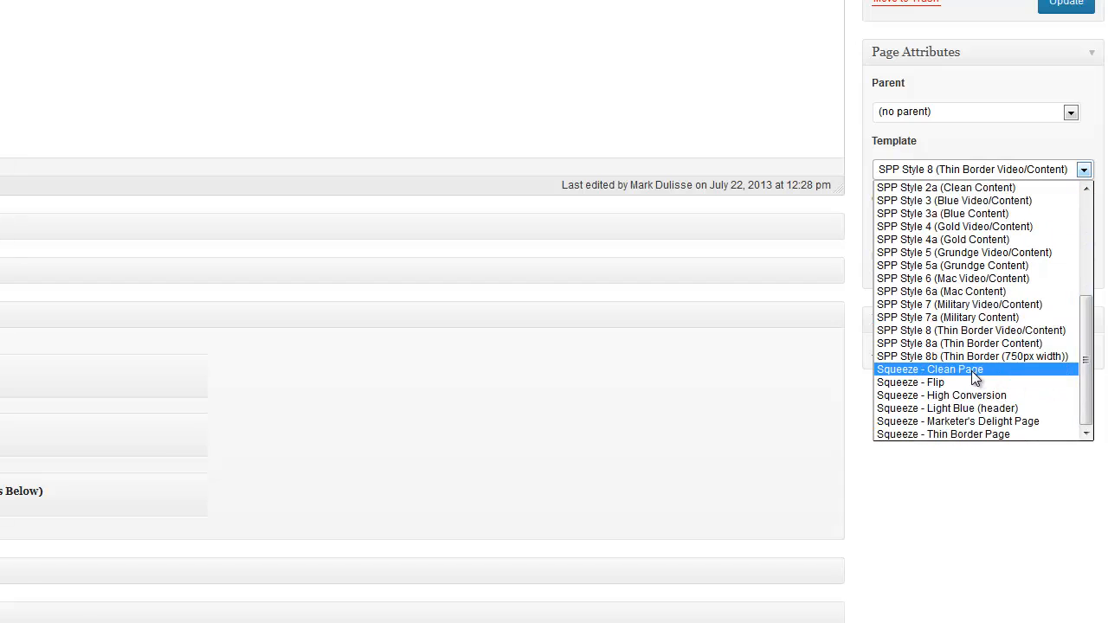
pyautogui.click(945, 434)
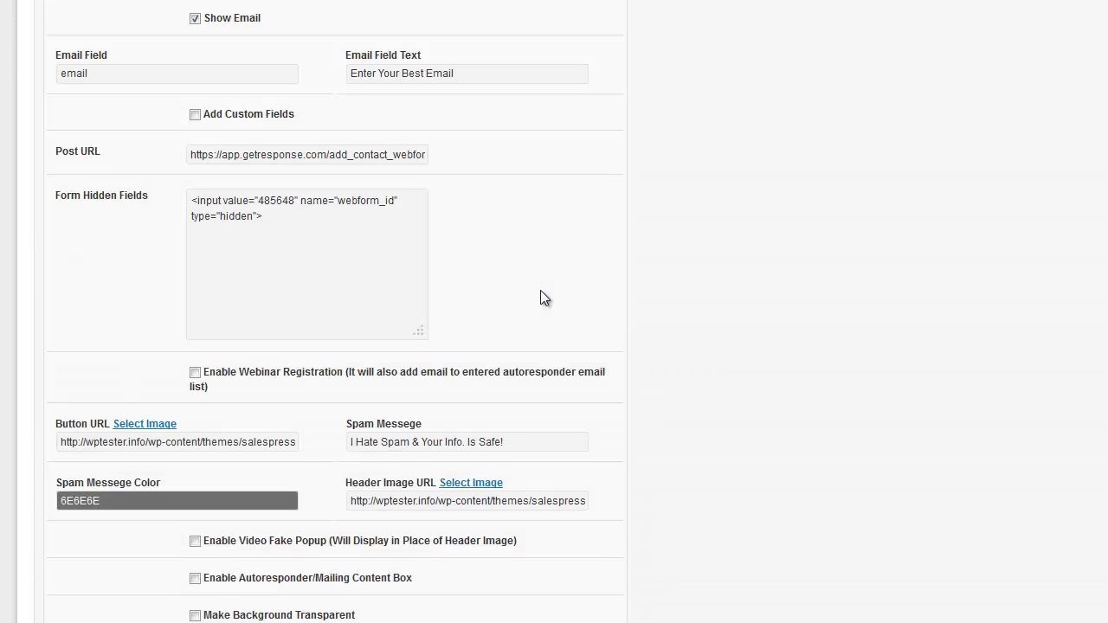
# Choose the uploaded large red down-arrow image as the opt-in header image
pyautogui.scroll(-2, 540, 290)
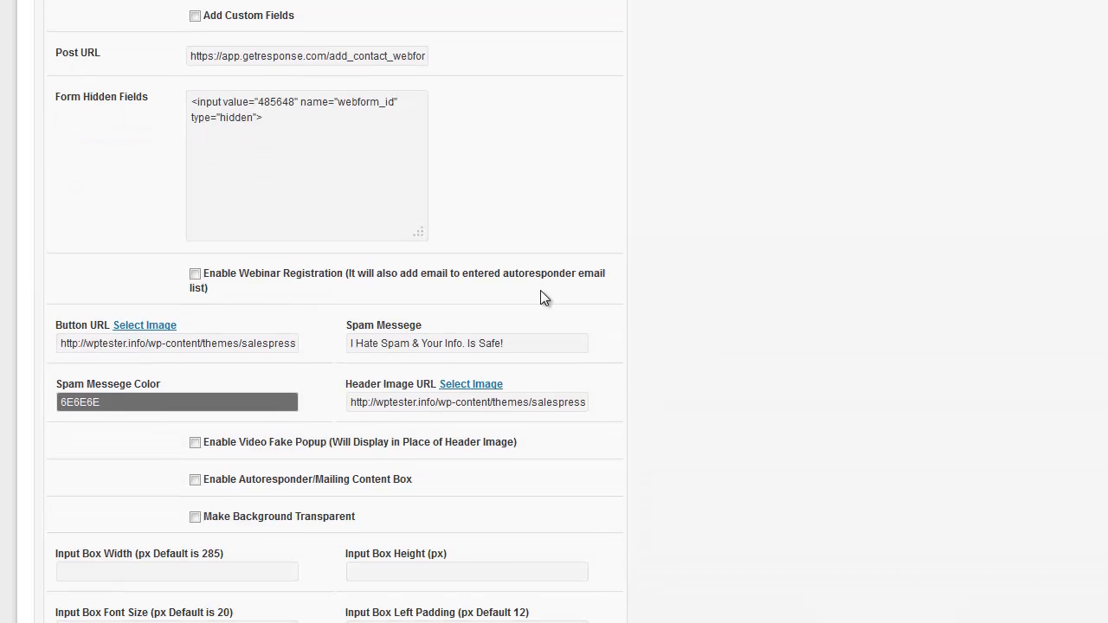
pyautogui.click(473, 384)
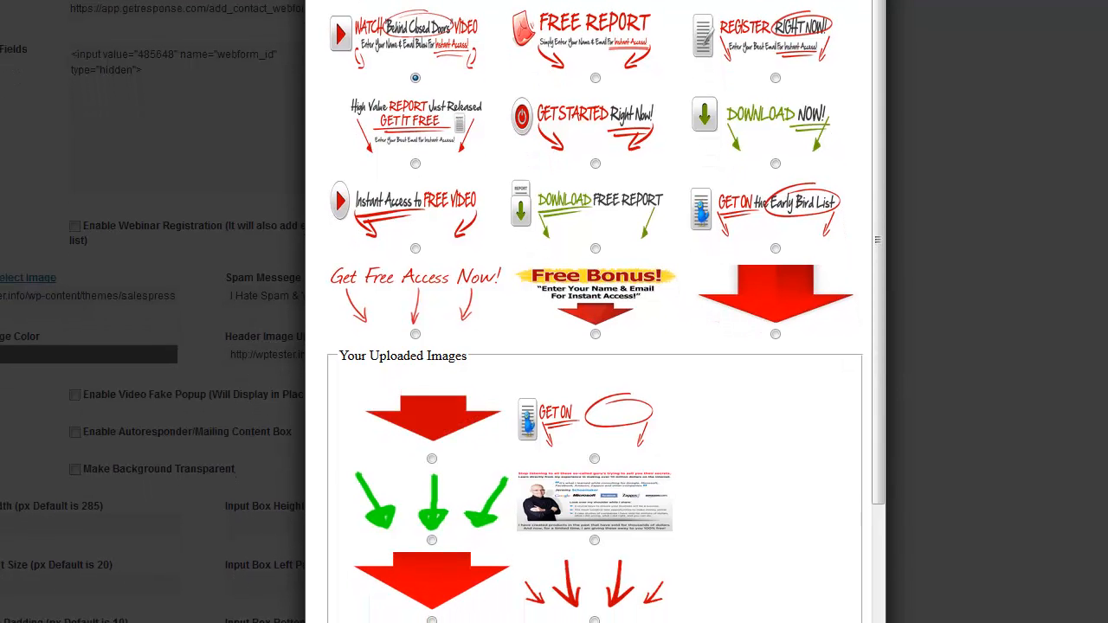
pyautogui.click(432, 620)
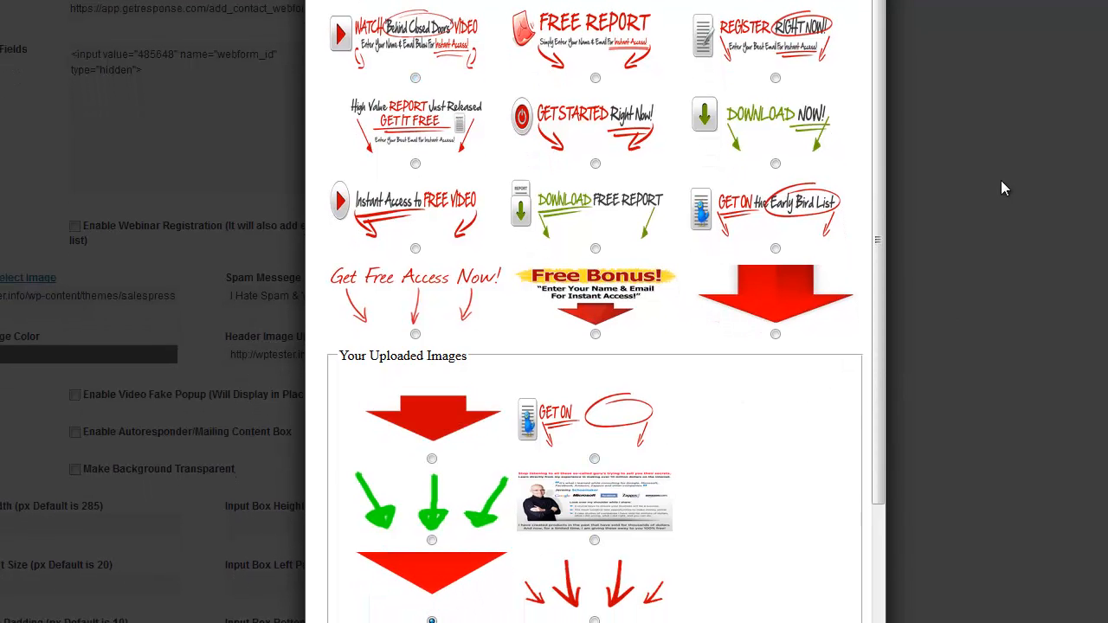
pyautogui.moveTo(878, 368); pyautogui.dragTo(874, 587)
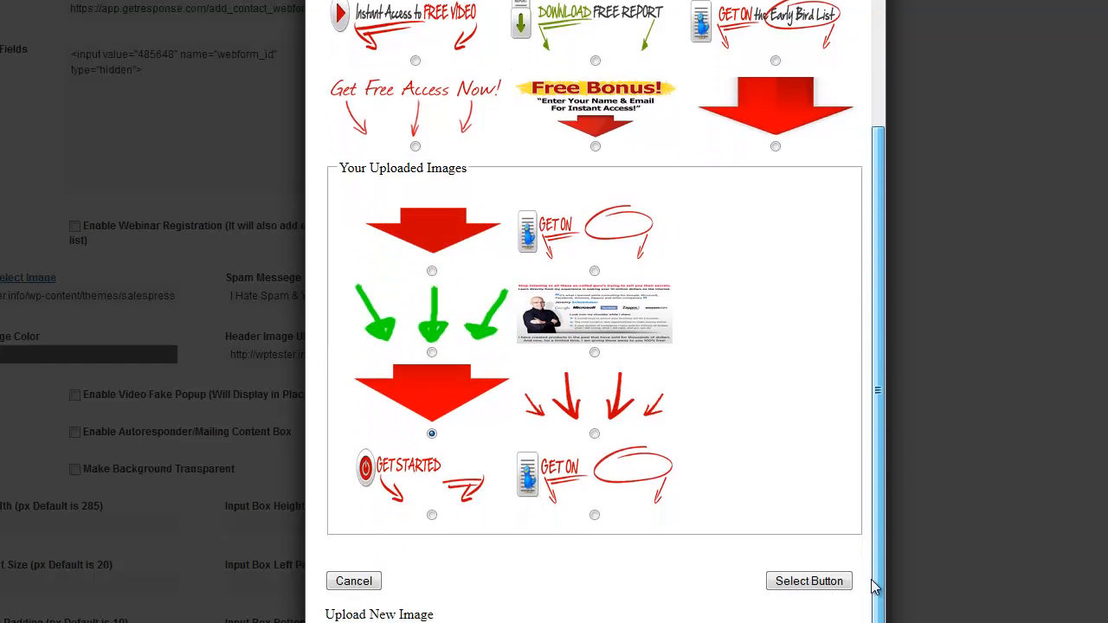
pyautogui.click(805, 581)
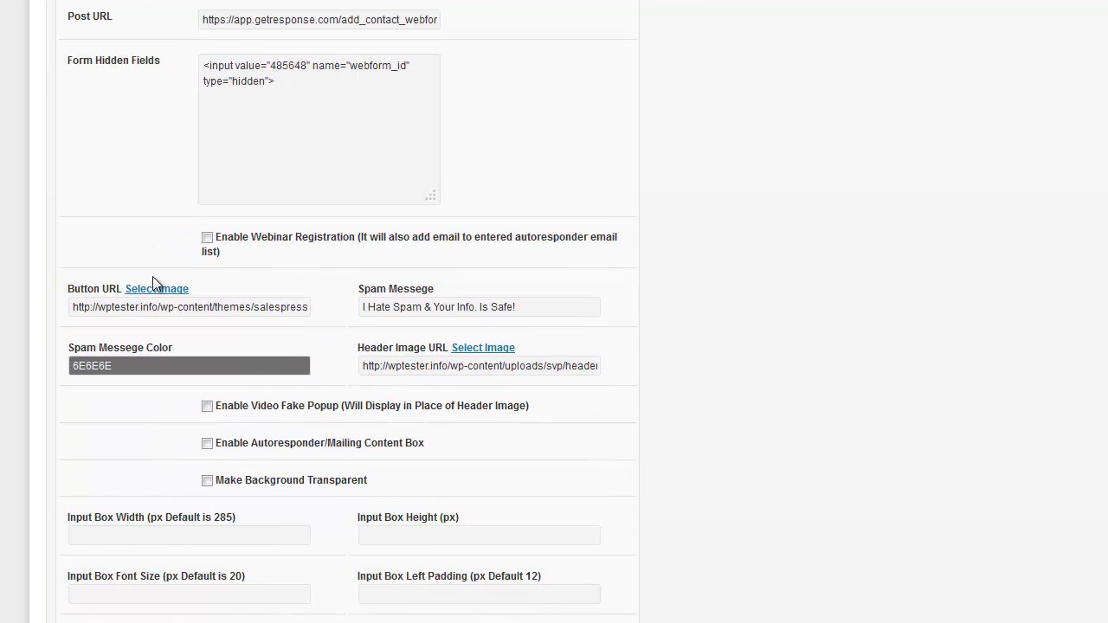
# Set the opt-in button image to the green-ringed 'Instant Access Now!' graphic
pyautogui.click(159, 290)
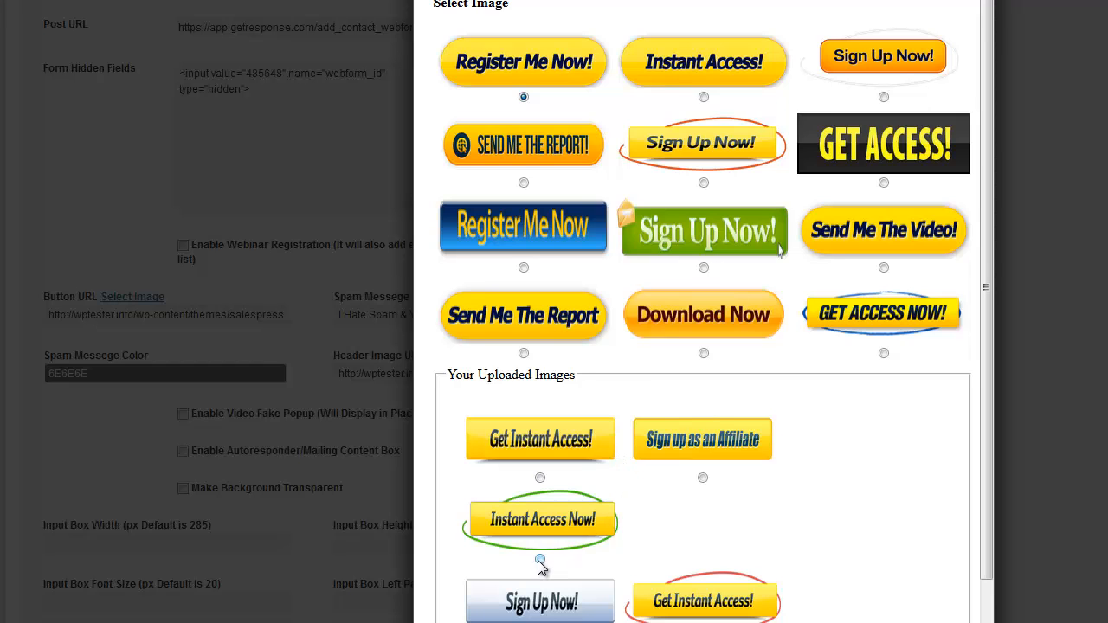
pyautogui.scroll(-2, 791, 482)
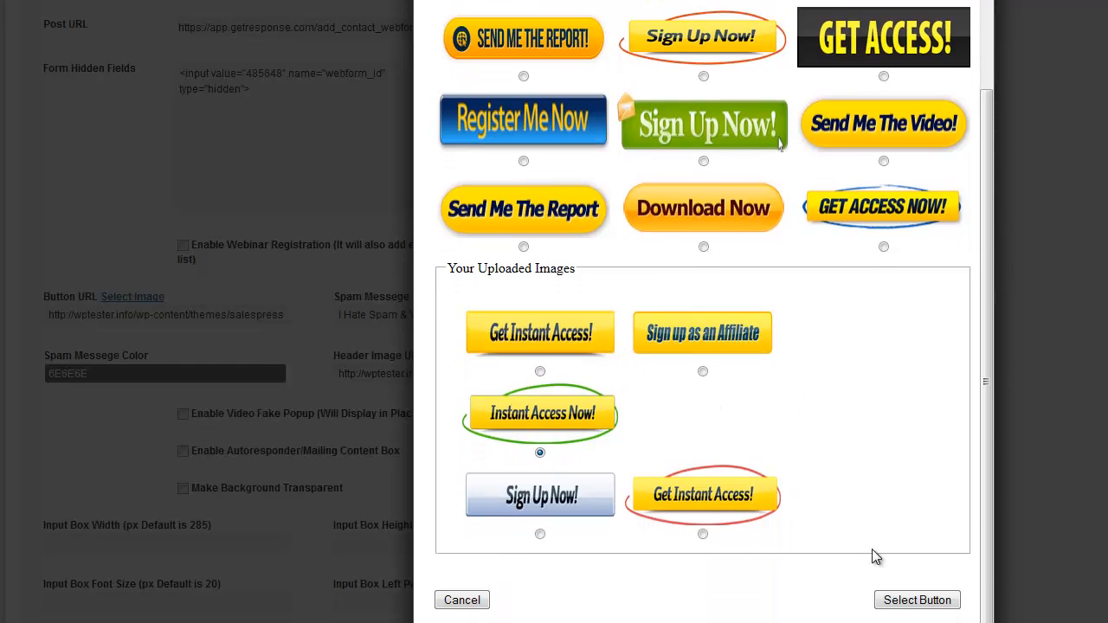
pyautogui.click(920, 600)
pyautogui.scroll(6, 922, 600)
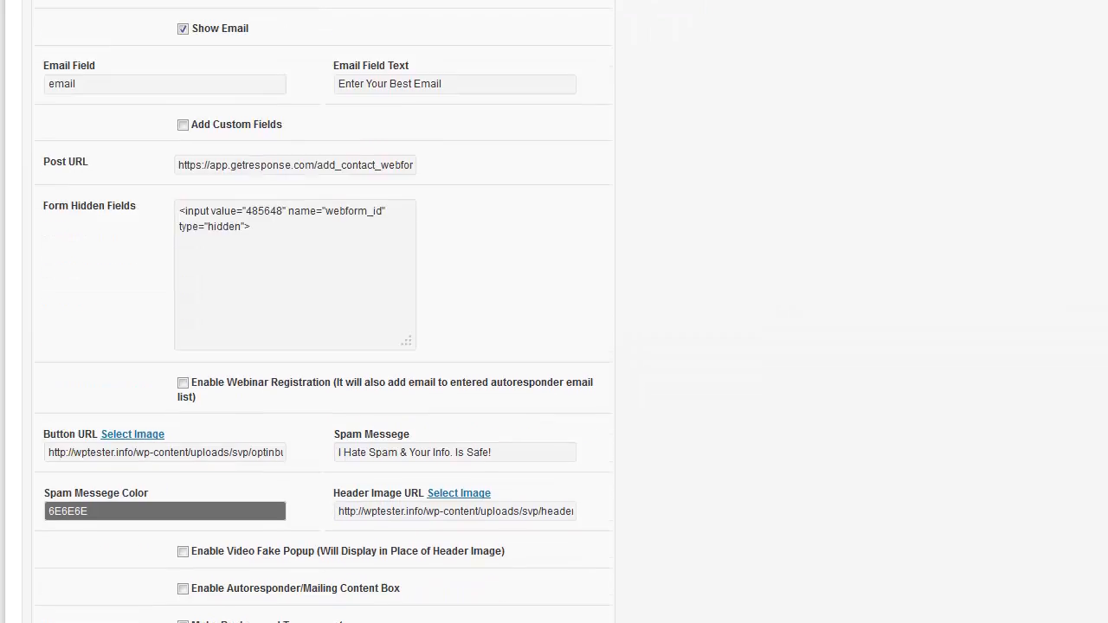
pyautogui.scroll(2, 775, 93)
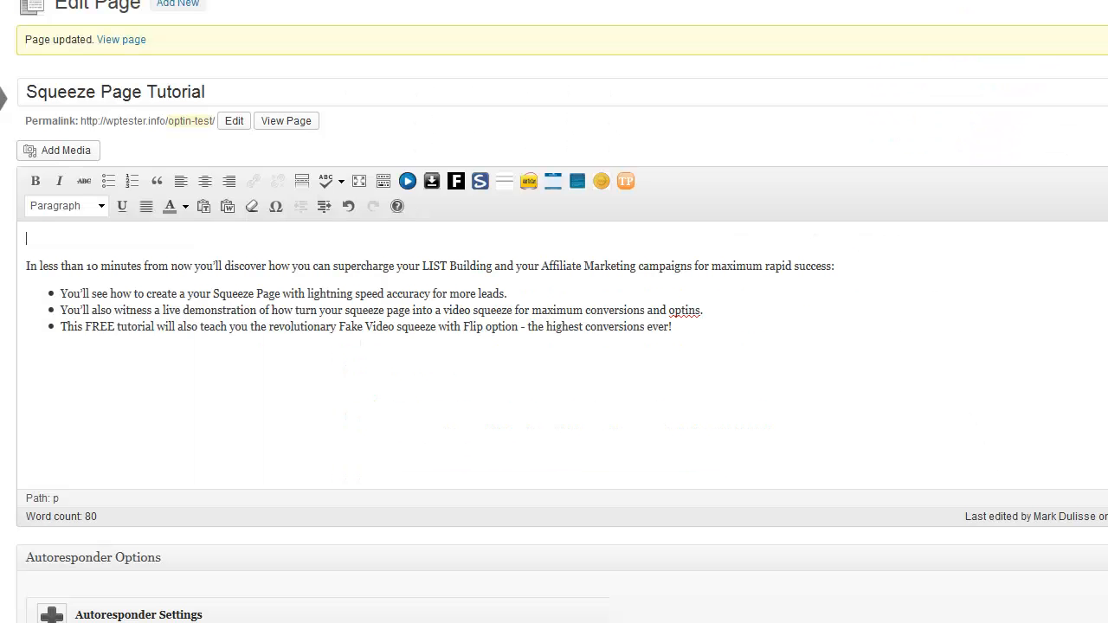
# Enable Above Video Options, keeping the default header text 'This Is The Most Amazing Header That Goes Here'
pyautogui.scroll(-15, 554, 347)
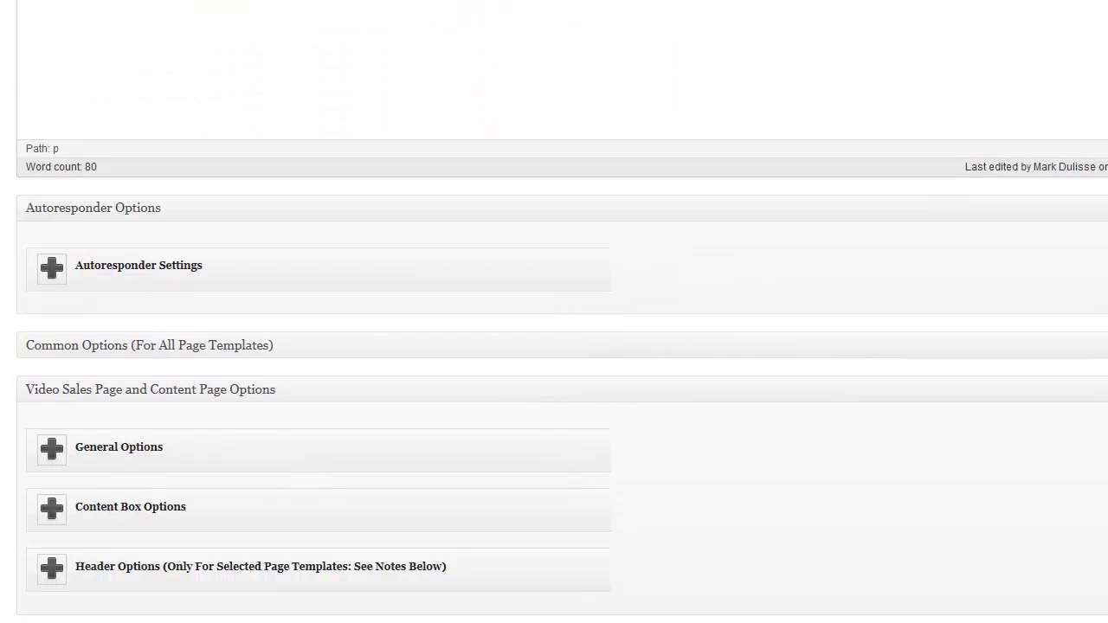
pyautogui.scroll(1, 554, 346)
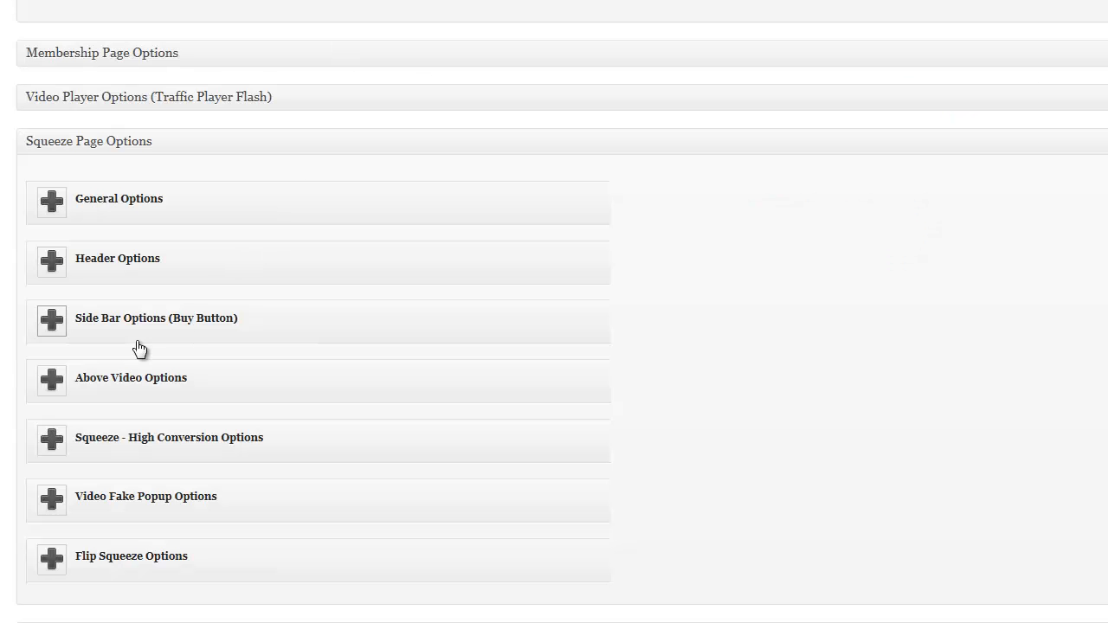
pyautogui.click(59, 381)
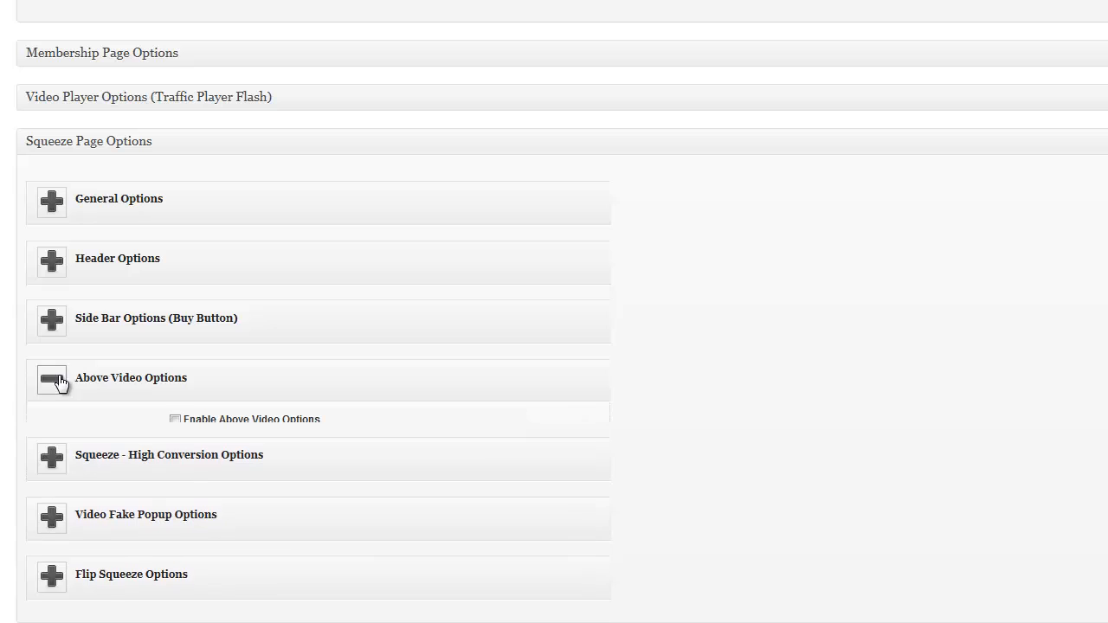
pyautogui.click(175, 420)
pyautogui.scroll(-2, 197, 419)
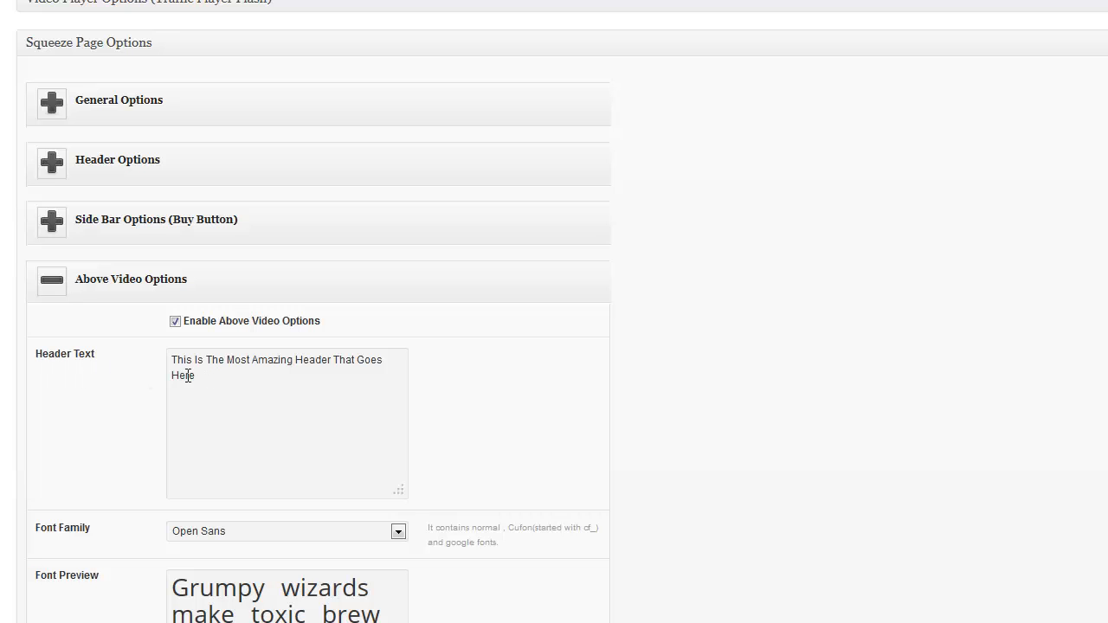
pyautogui.moveTo(170, 367); pyautogui.dragTo(257, 377)
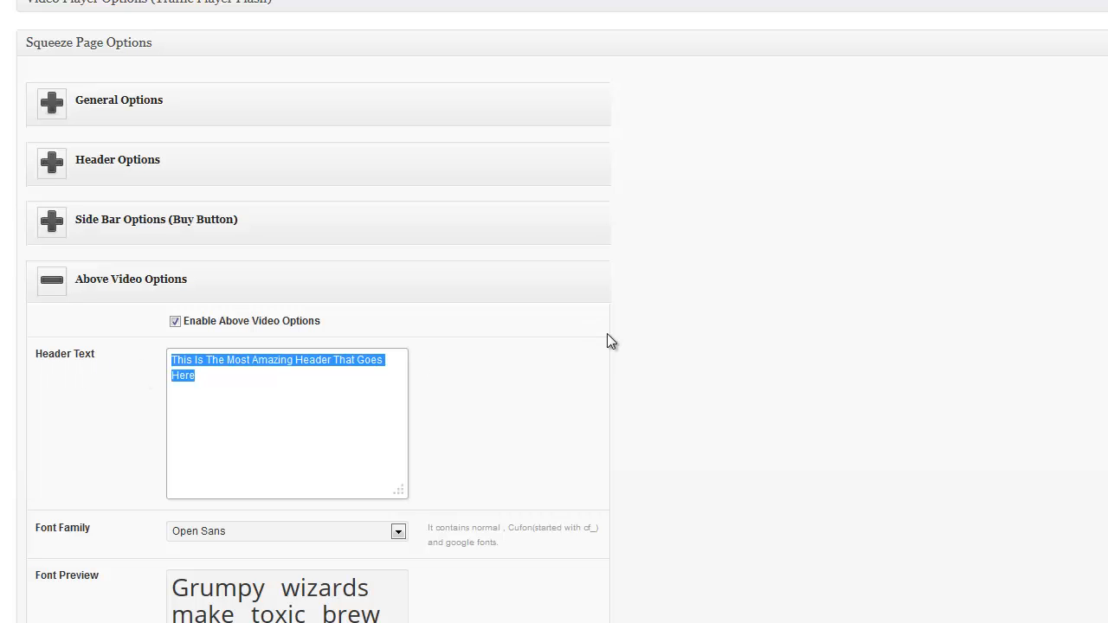
pyautogui.click(457, 473)
# Check the headline's Text Color setting and keep it black
pyautogui.scroll(-2, 407, 479)
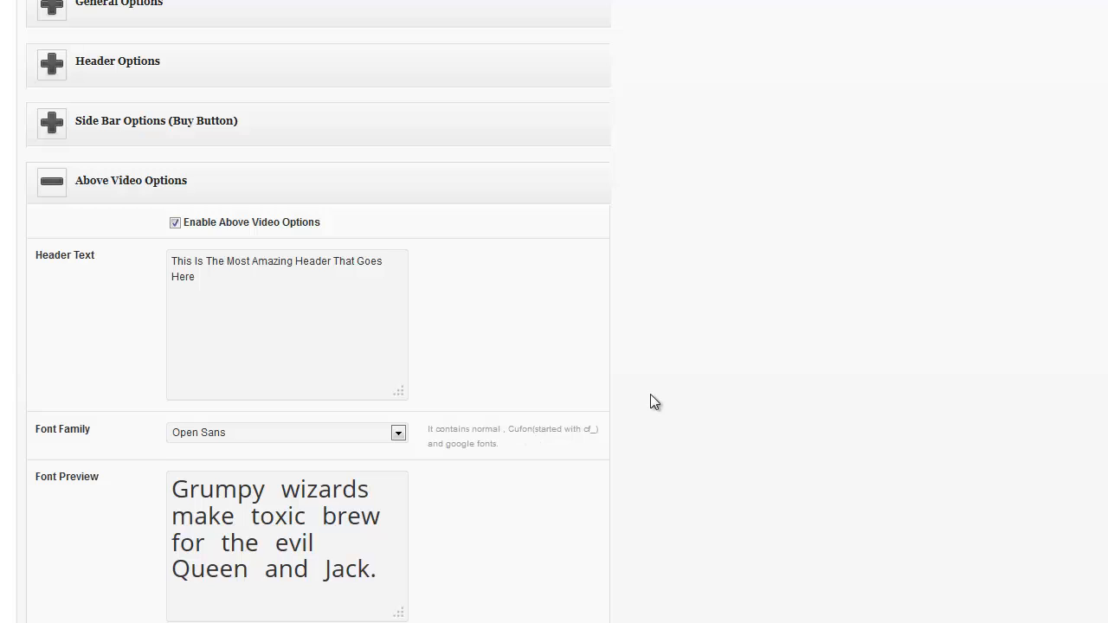
pyautogui.scroll(-6, 652, 396)
pyautogui.scroll(-2, 525, 317)
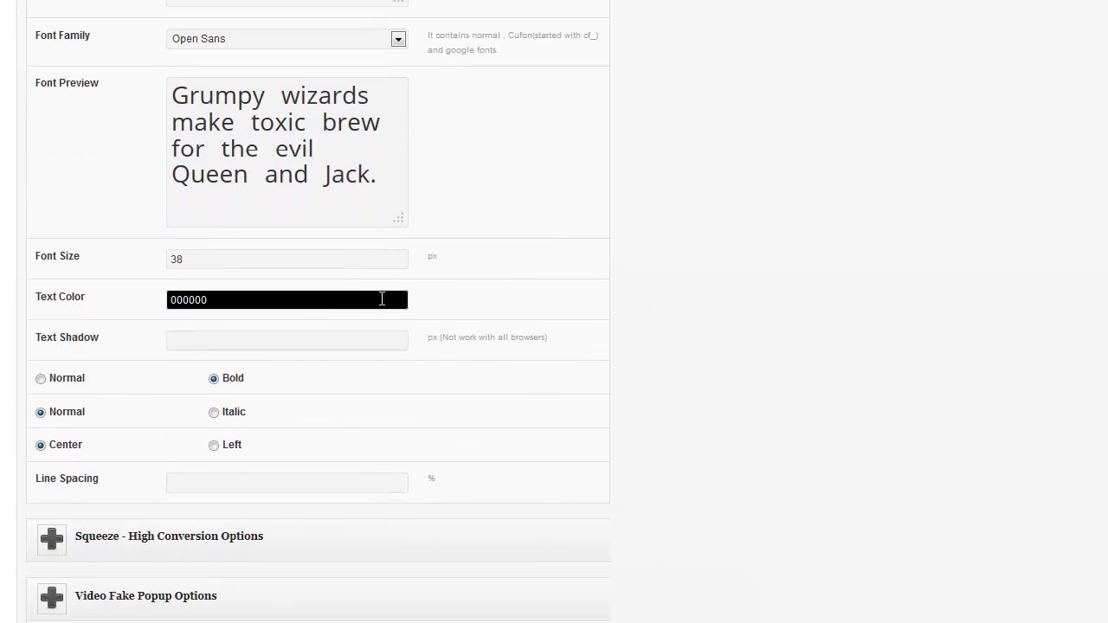
pyautogui.click(313, 301)
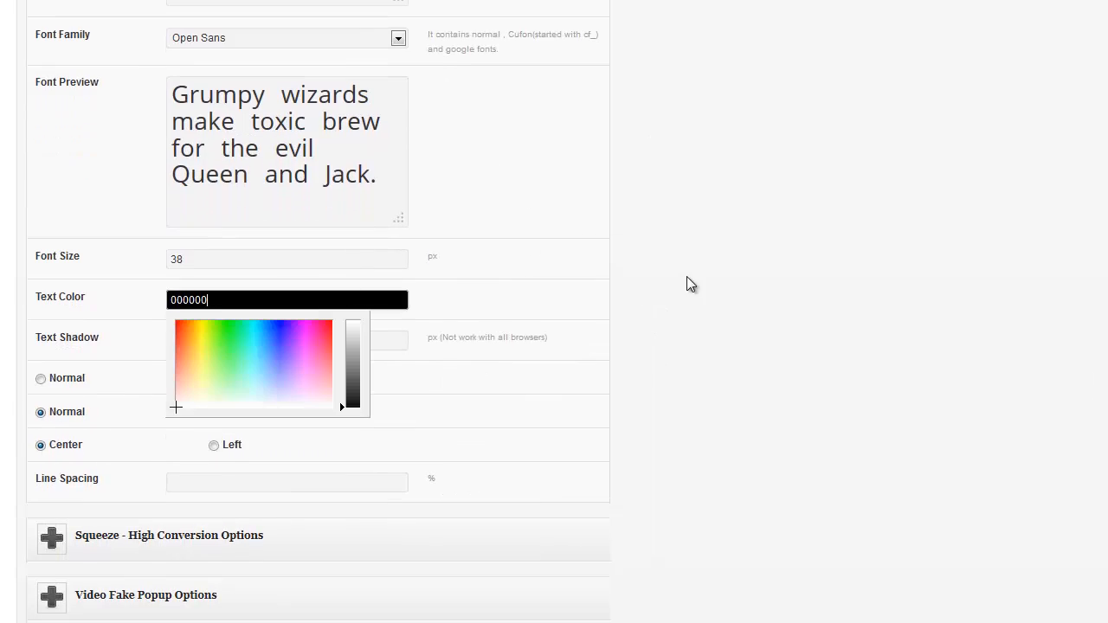
pyautogui.click(595, 278)
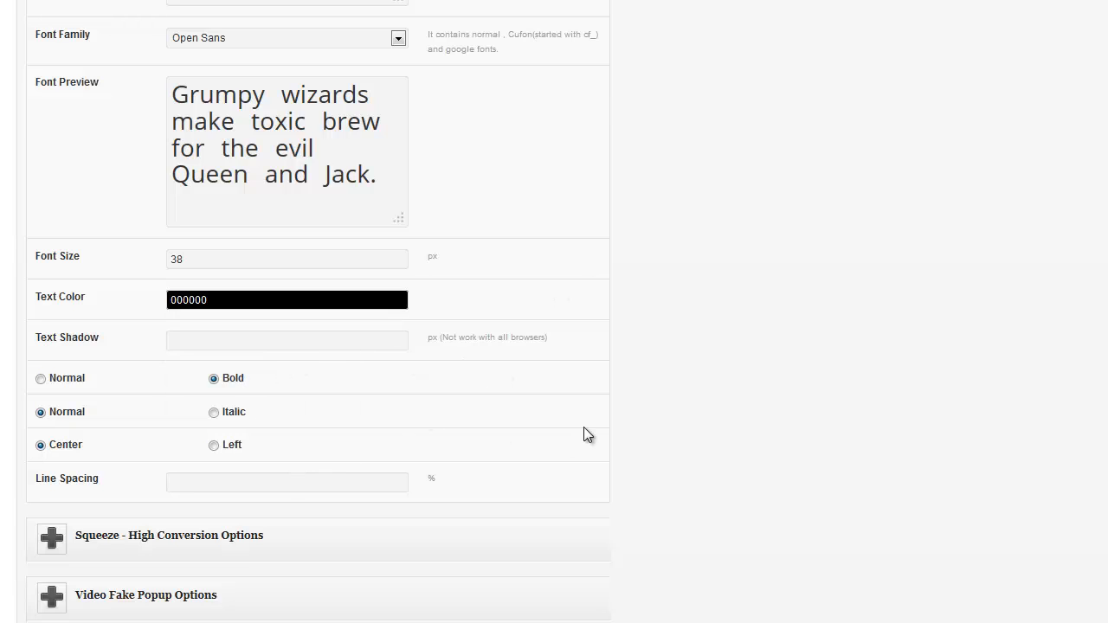
pyautogui.scroll(15, 583, 427)
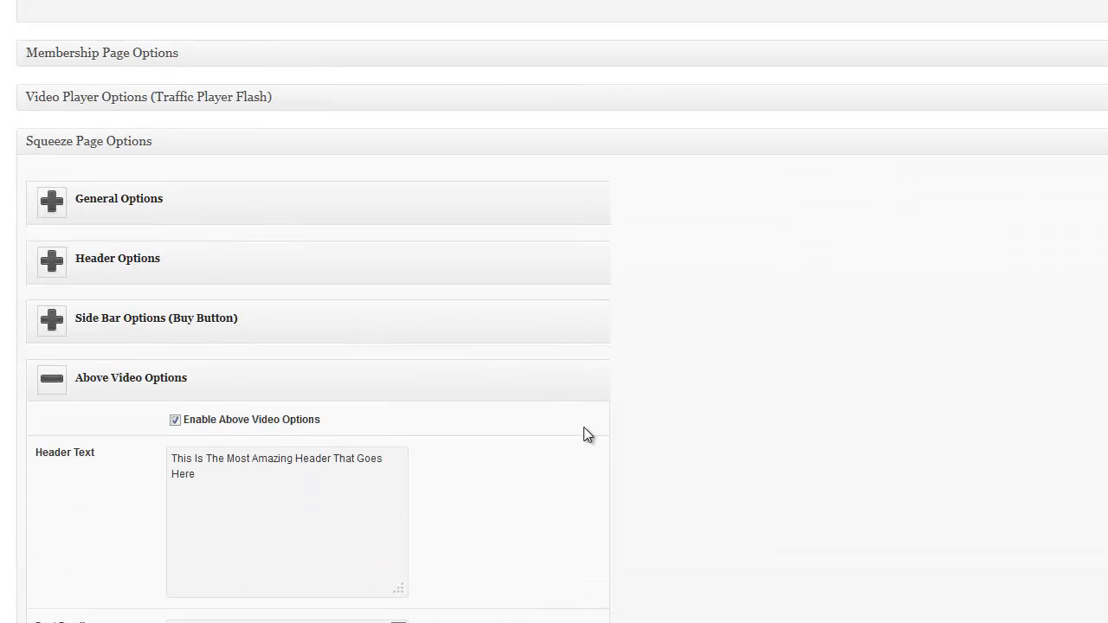
pyautogui.scroll(6, 562, 316)
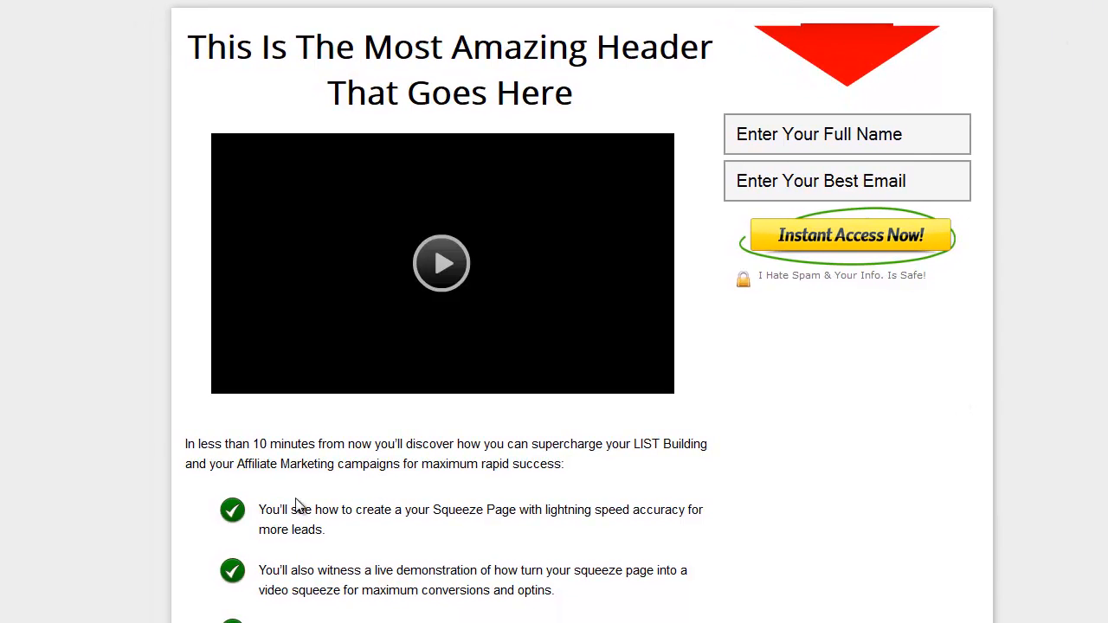
pyautogui.moveTo(185, 445); pyautogui.dragTo(220, 445)
pyautogui.click(242, 419)
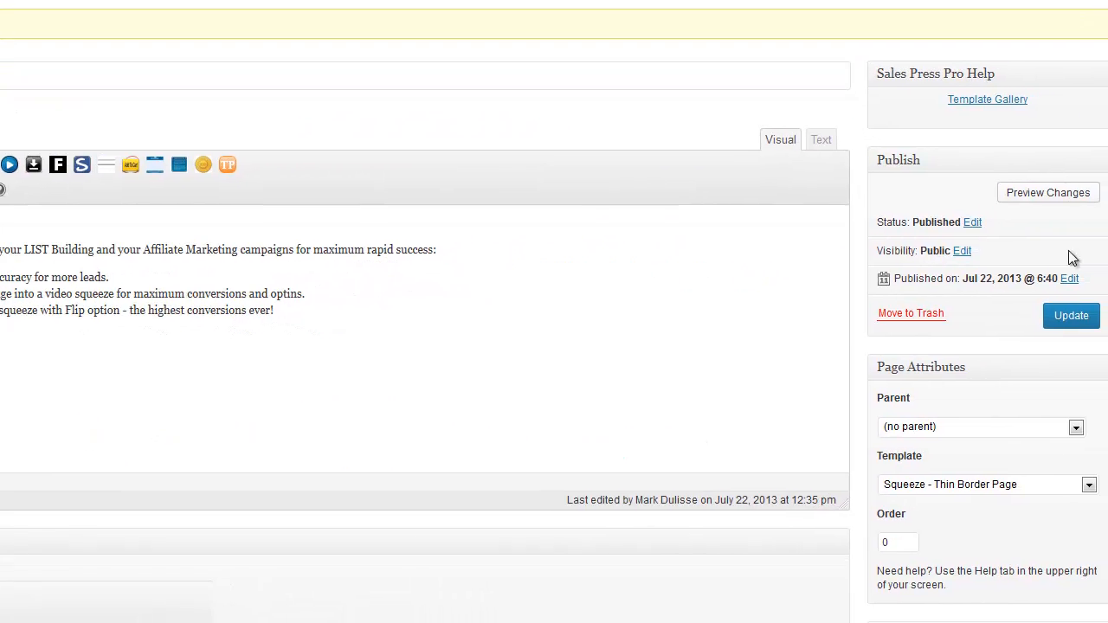
# Set the template to Squeeze - Light Blue (header) and update the page
pyautogui.click(1062, 480)
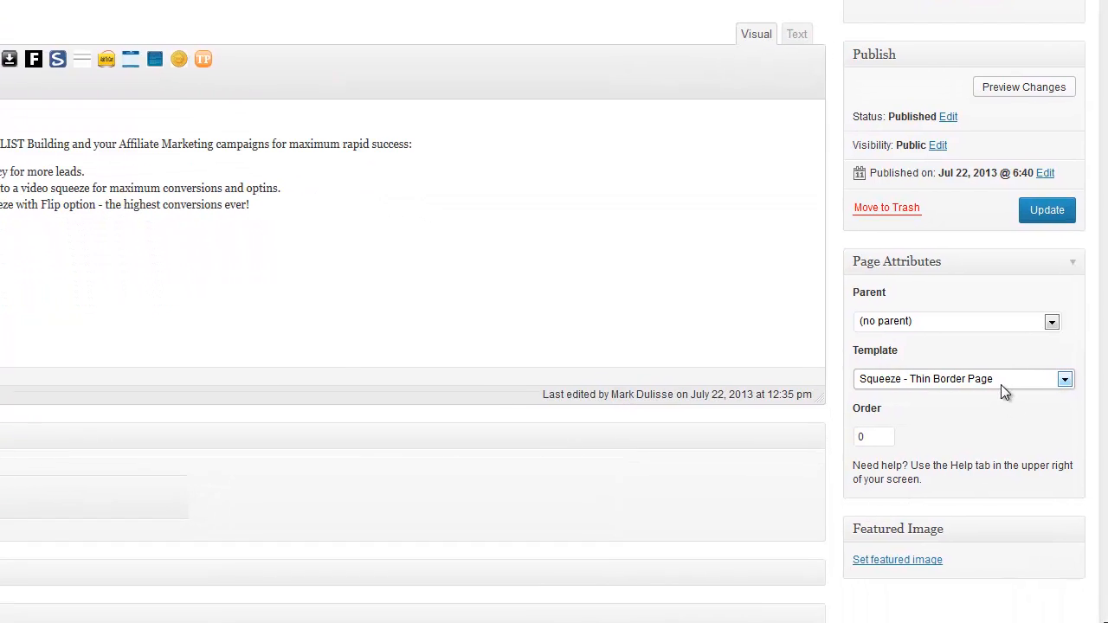
pyautogui.click(1001, 384)
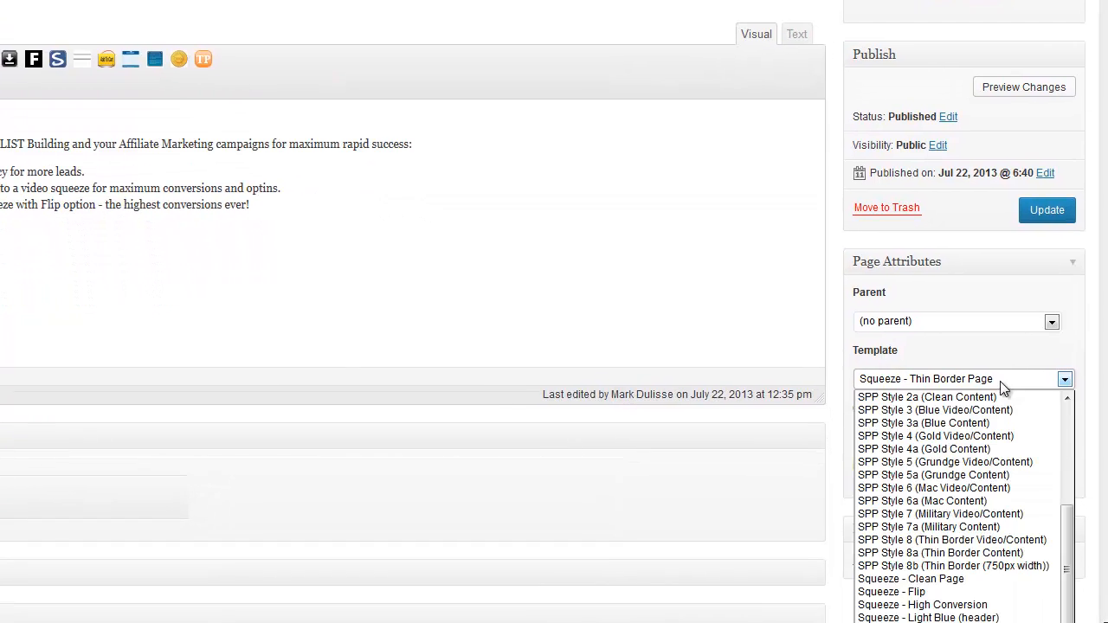
pyautogui.click(966, 617)
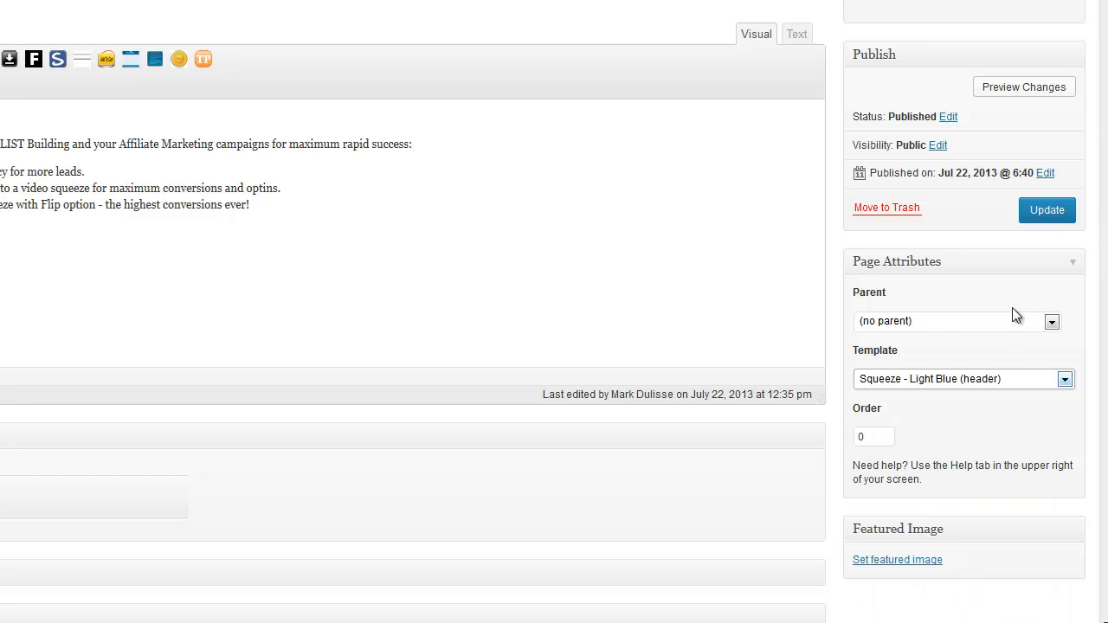
pyautogui.click(1049, 212)
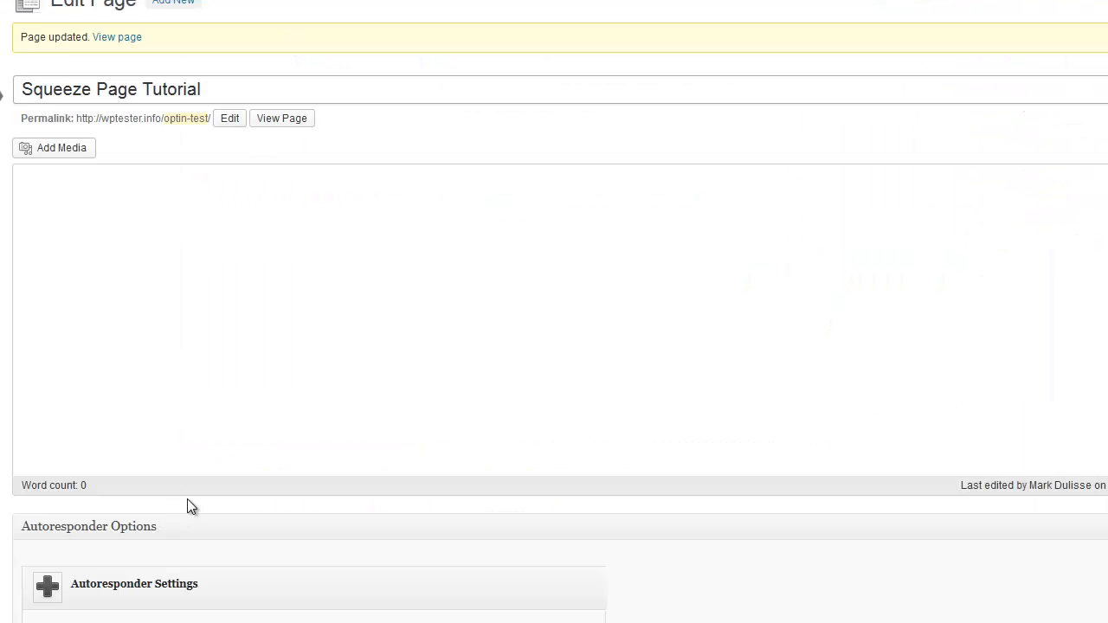
# Enable the Autoresponder/Mailing Content Box, leaving its title 'Get Your Free Instant Download Report' unchanged
pyautogui.scroll(-10, 187, 498)
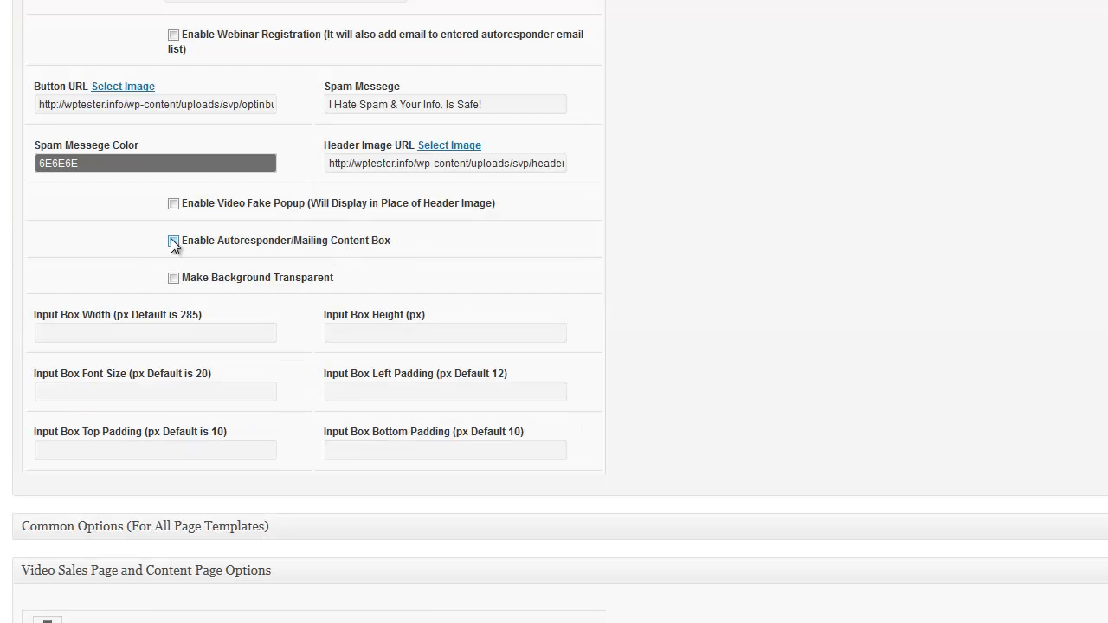
pyautogui.click(174, 242)
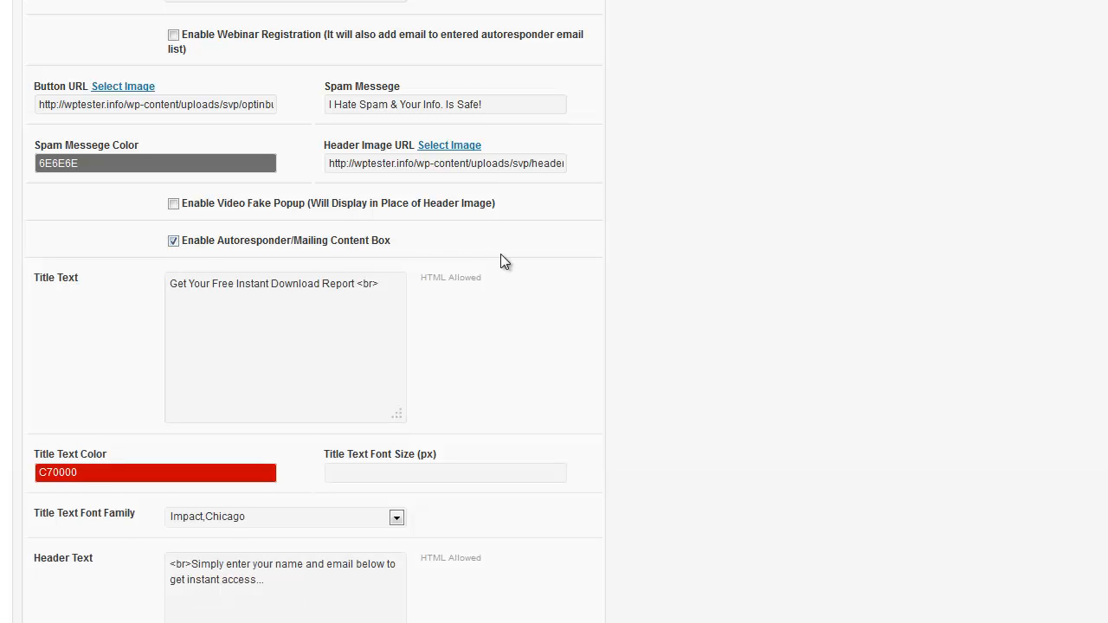
pyautogui.scroll(-2, 287, 218)
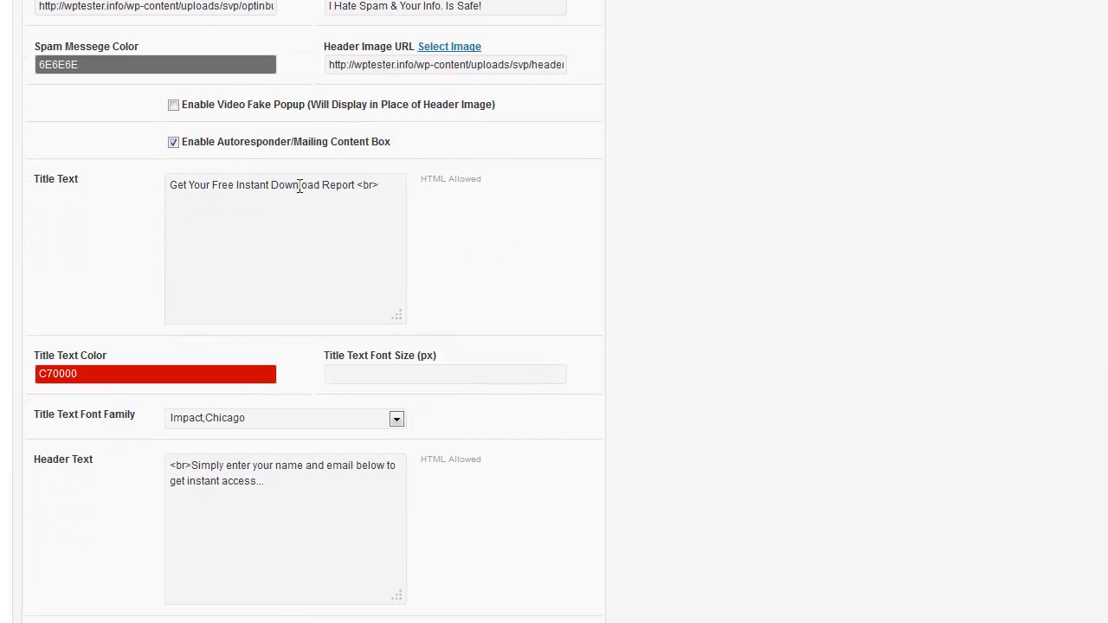
pyautogui.moveTo(331, 186); pyautogui.dragTo(170, 186)
pyautogui.click(331, 186)
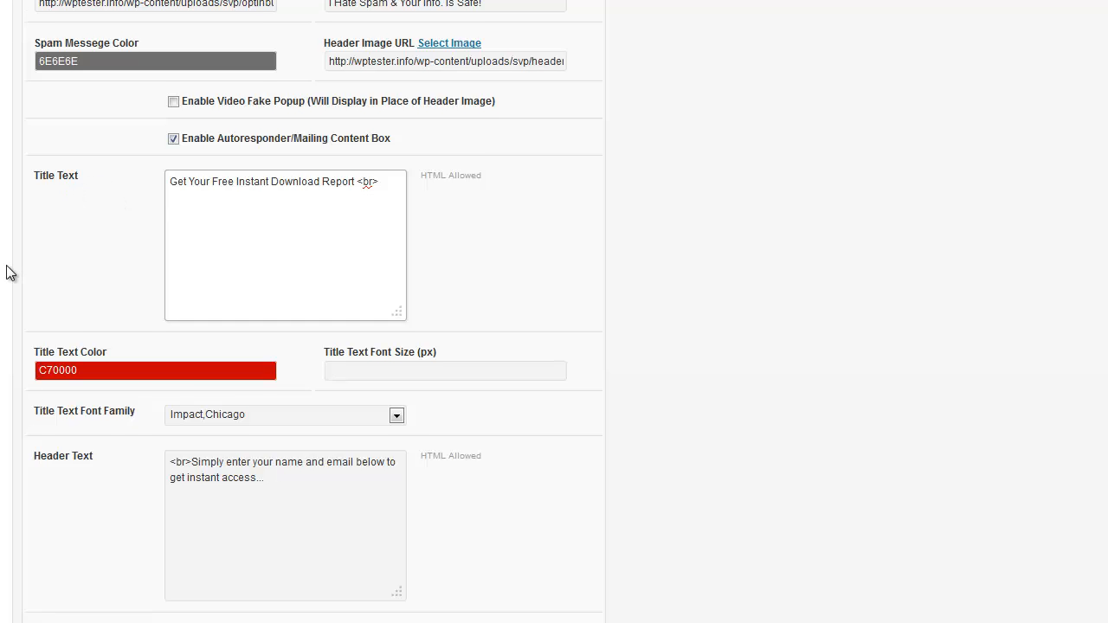
# Review the mailing box's Header Text intro, leaving it unchanged
pyautogui.scroll(-4, 8, 272)
pyautogui.scroll(4, 55, 200)
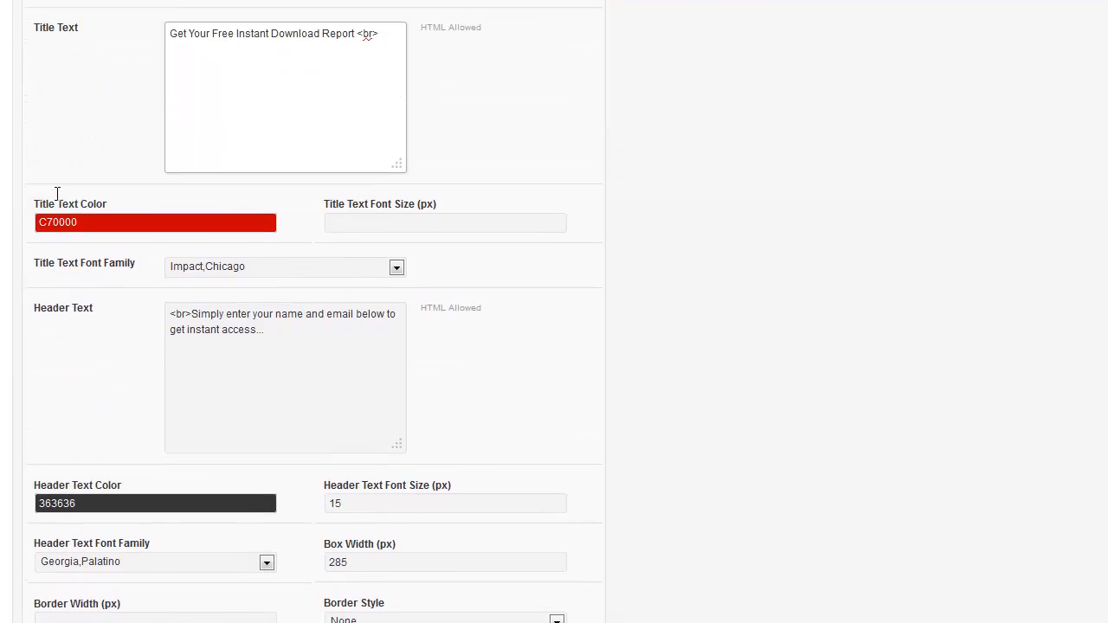
pyautogui.scroll(-3, 62, 296)
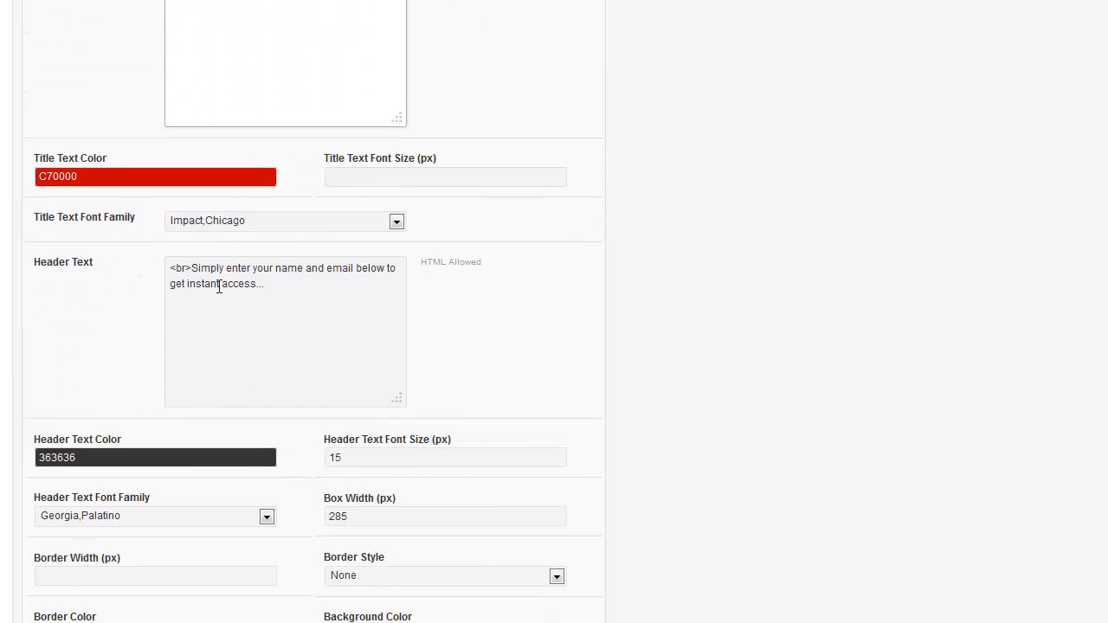
pyautogui.tripleClick(169, 275)
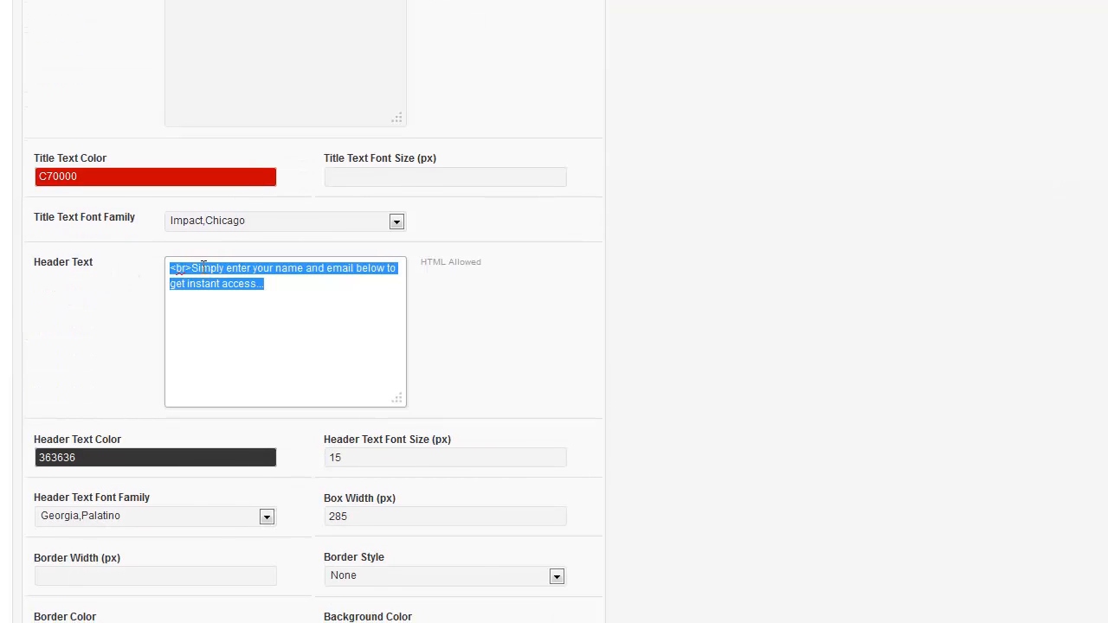
pyautogui.click(204, 267)
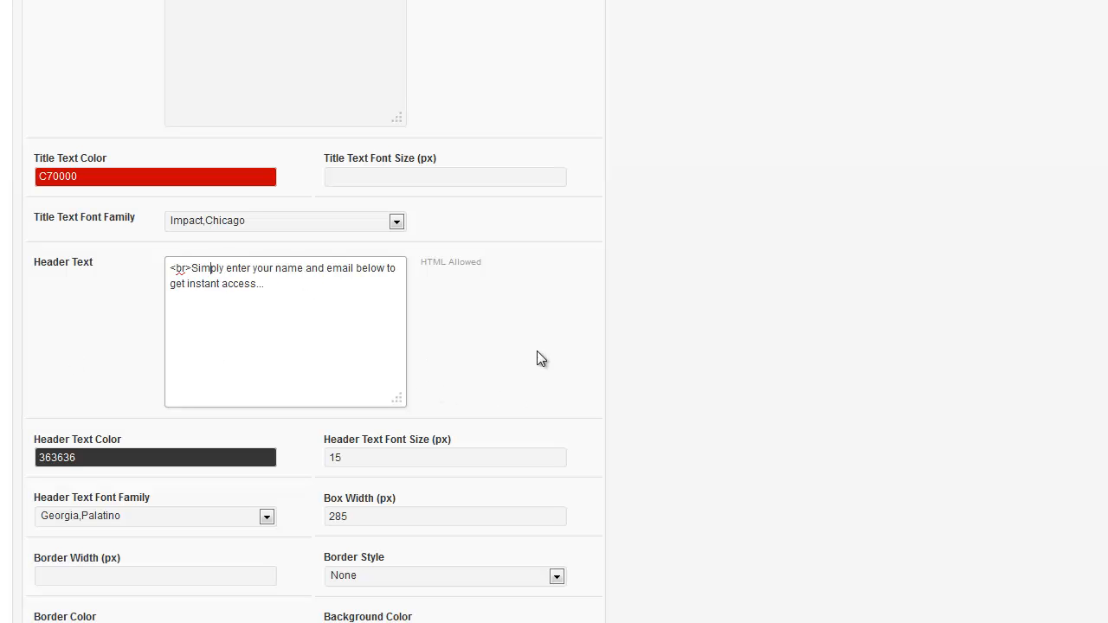
pyautogui.scroll(10, 591, 365)
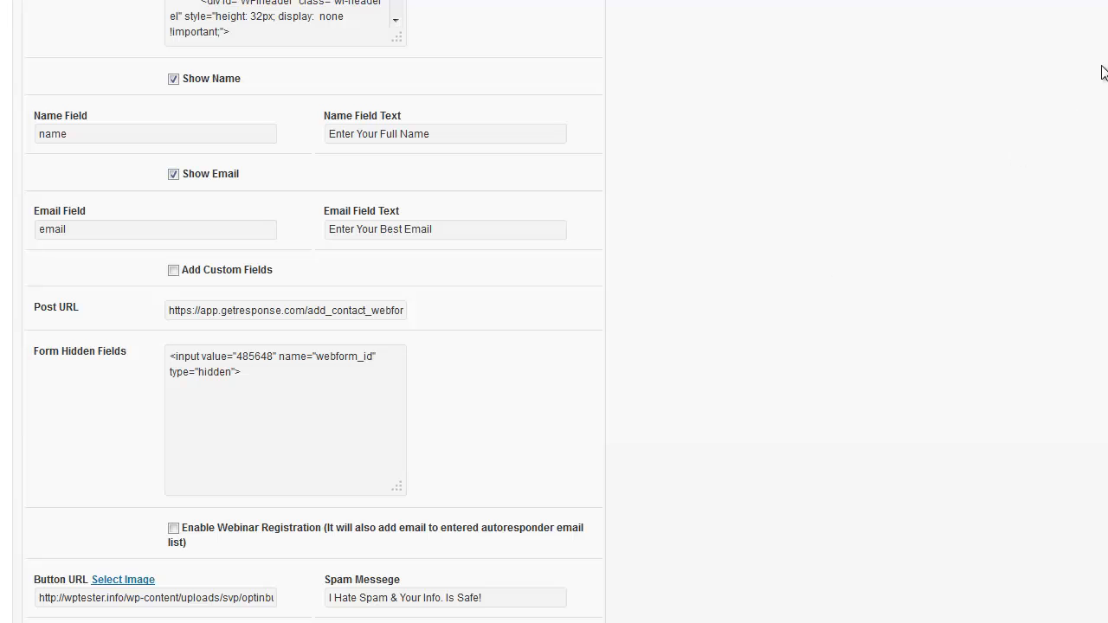
pyautogui.scroll(8, 554, 312)
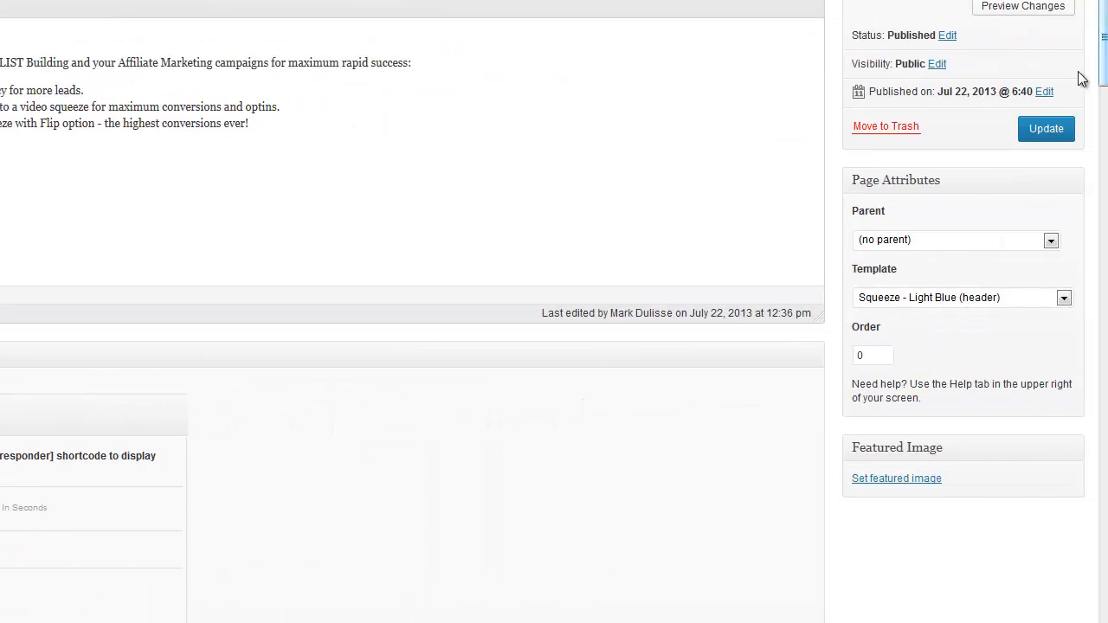
# Update the page, reload the live squeeze page and inspect the opt-in box headline and subheadline
pyautogui.click(1048, 130)
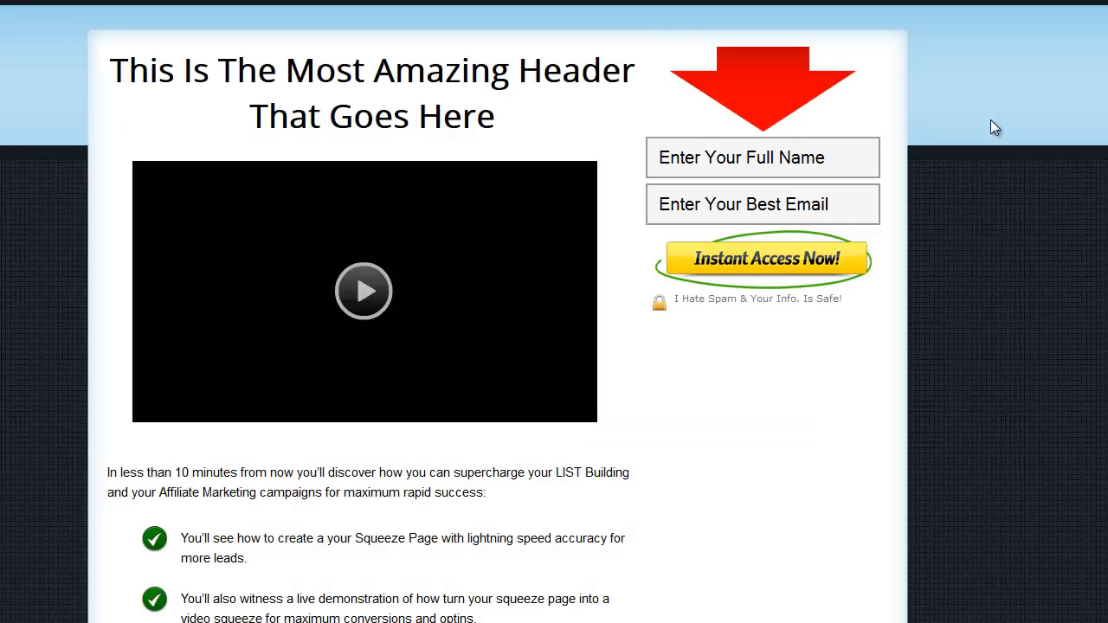
pyautogui.press('F5')
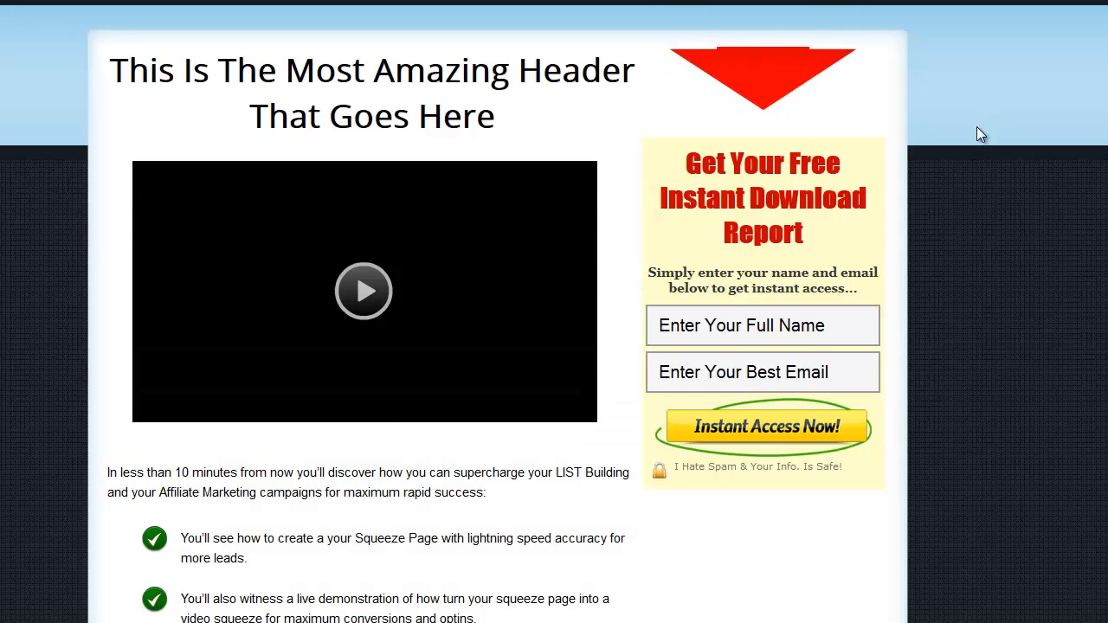
pyautogui.moveTo(817, 231); pyautogui.dragTo(708, 168)
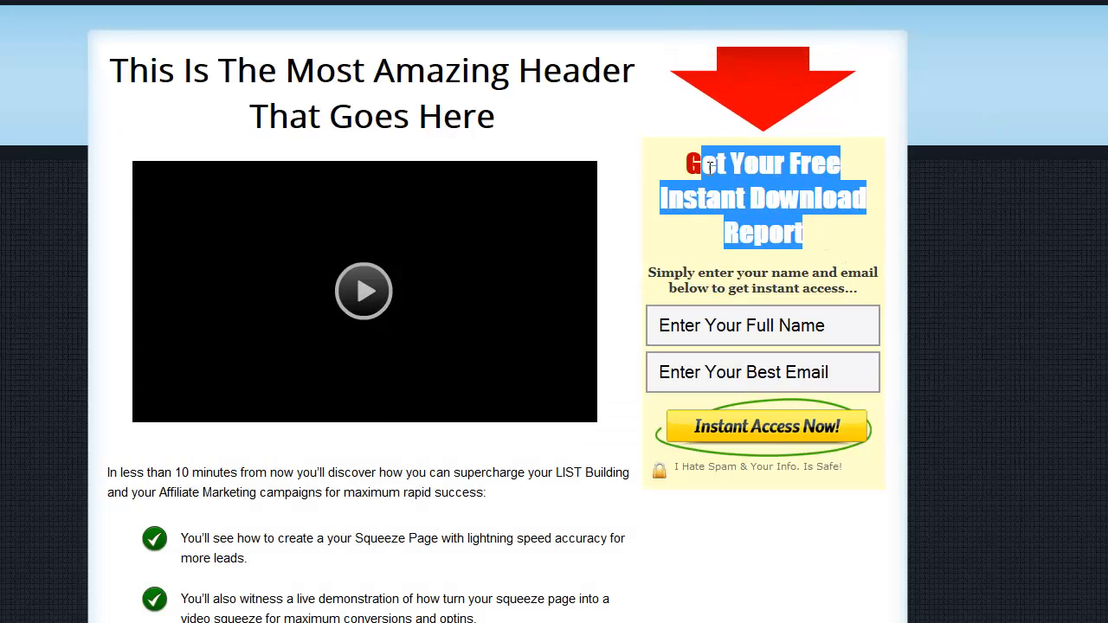
pyautogui.click(729, 178)
pyautogui.moveTo(862, 288); pyautogui.dragTo(661, 275)
pyautogui.click(661, 275)
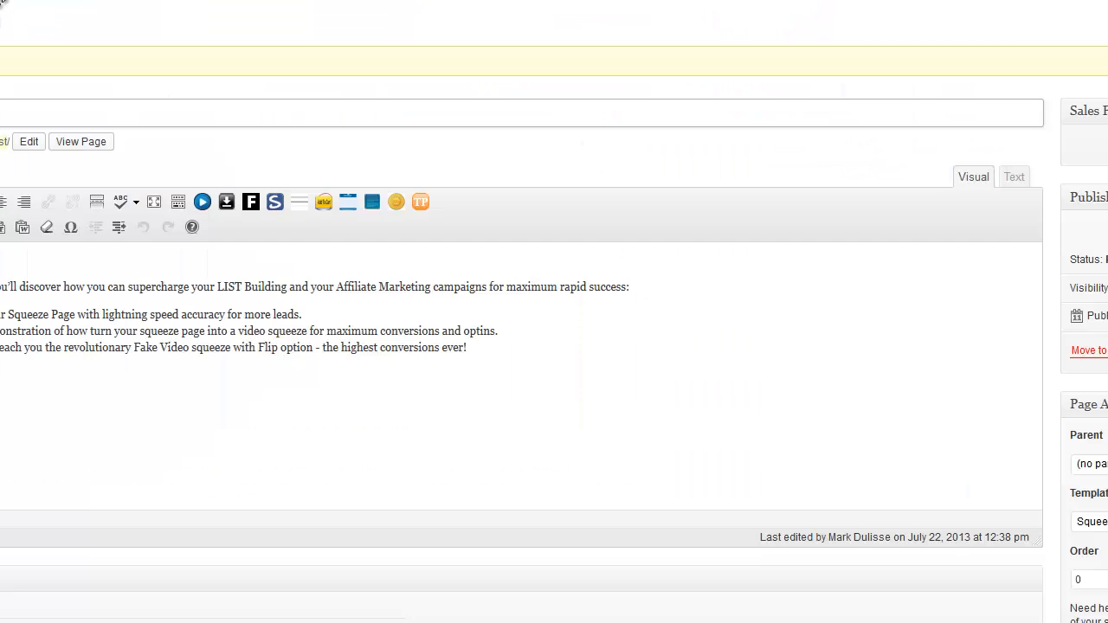
# Look over the opt-in box settings: background colour, width 285, dashed border and border colour
pyautogui.scroll(-5, 240, 235)
pyautogui.scroll(-5, 520, 291)
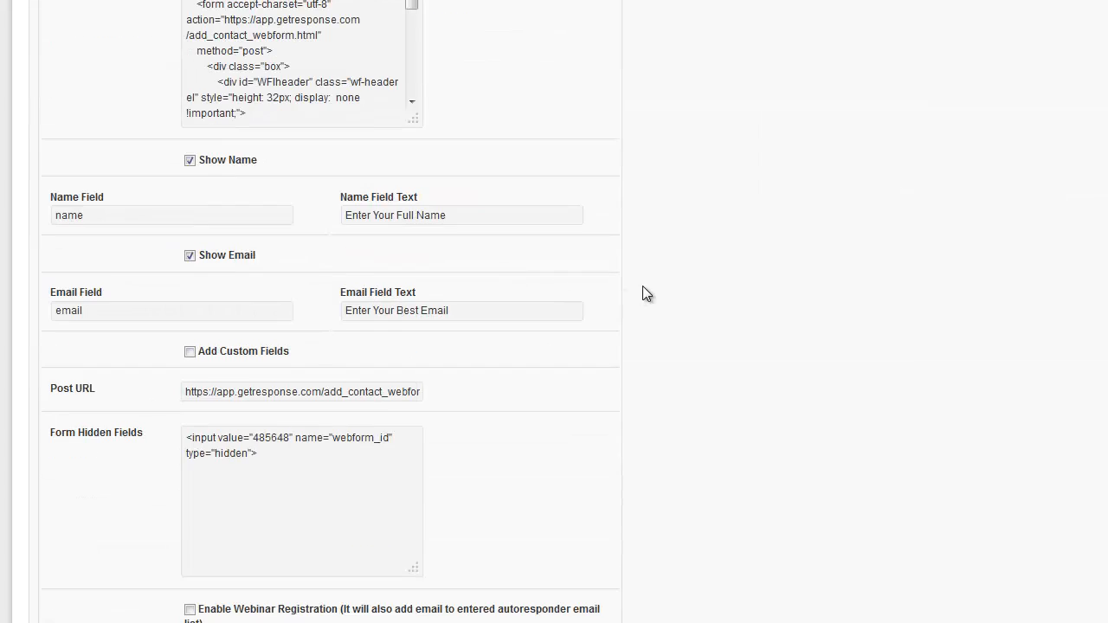
pyautogui.scroll(-15, 645, 293)
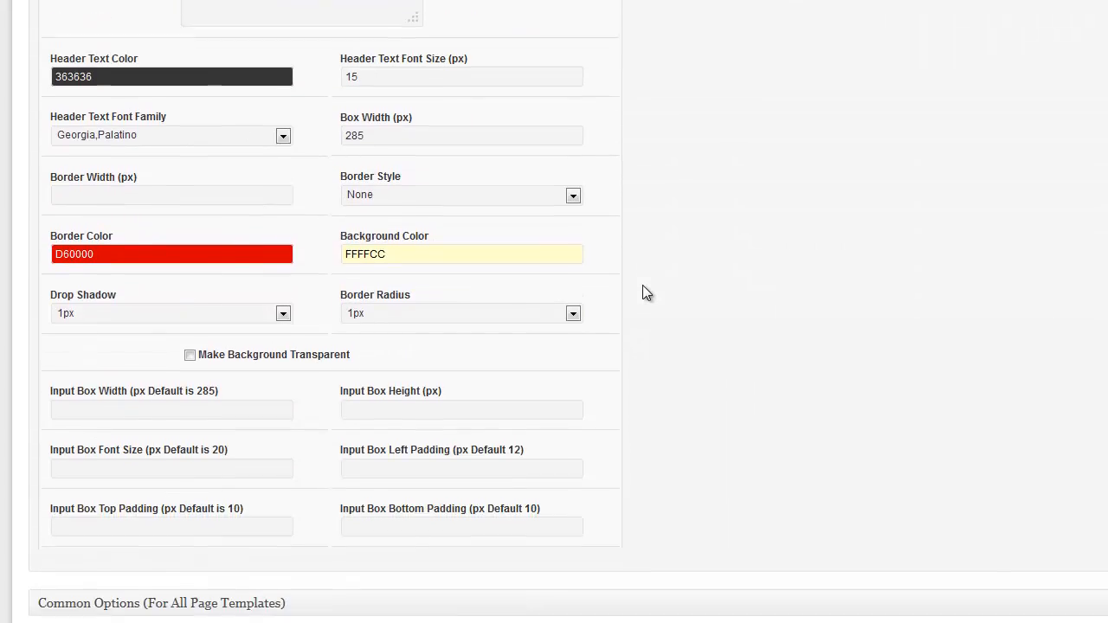
pyautogui.scroll(-1, 643, 286)
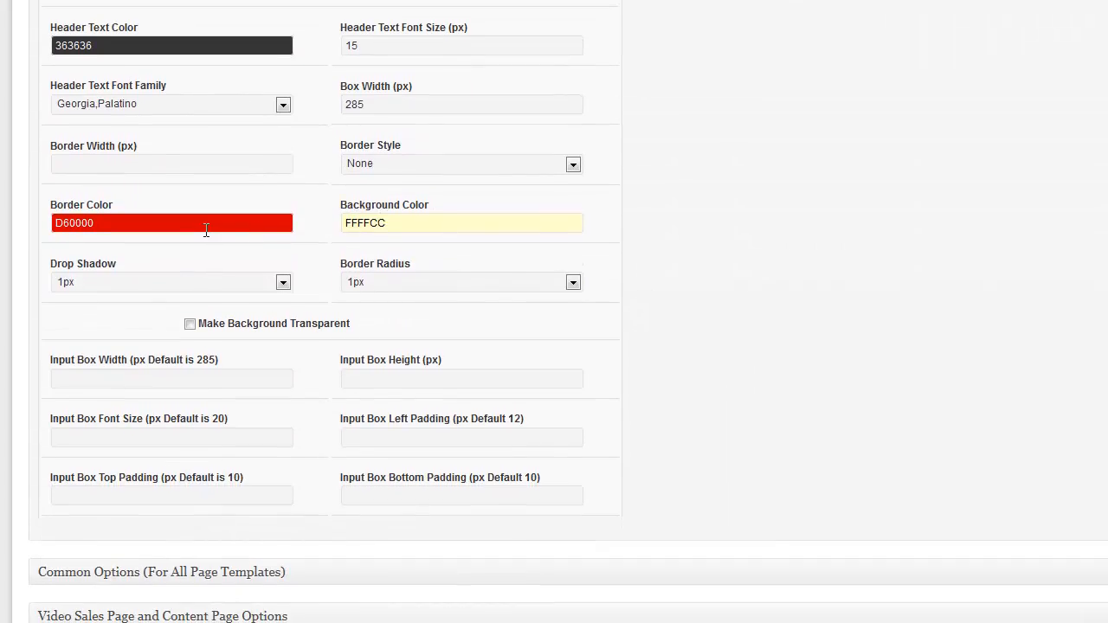
pyautogui.click(439, 224)
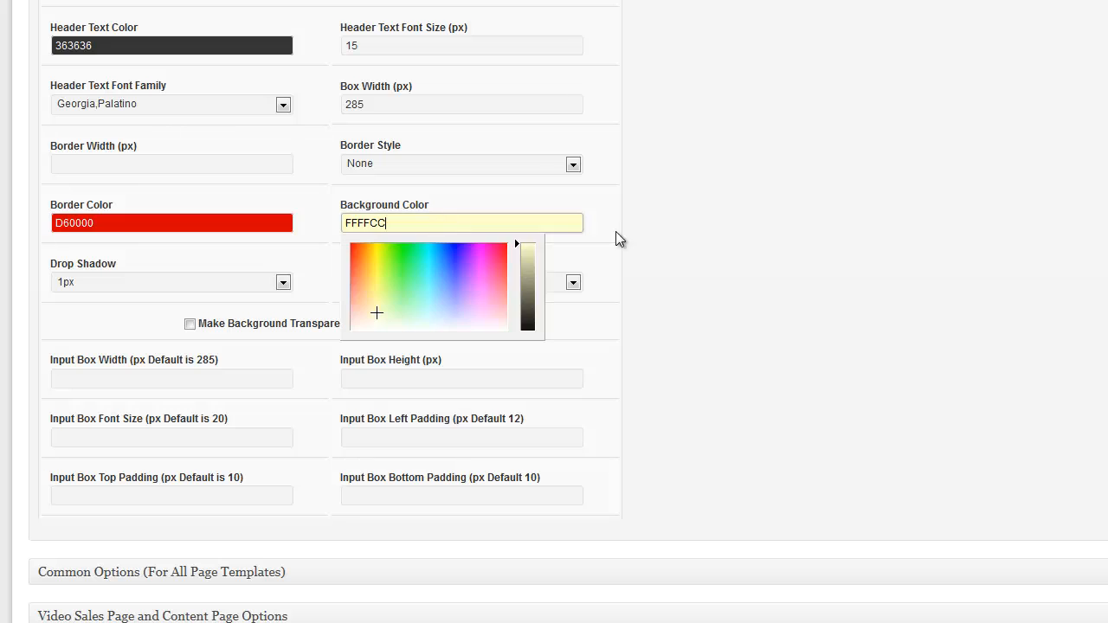
pyautogui.click(741, 233)
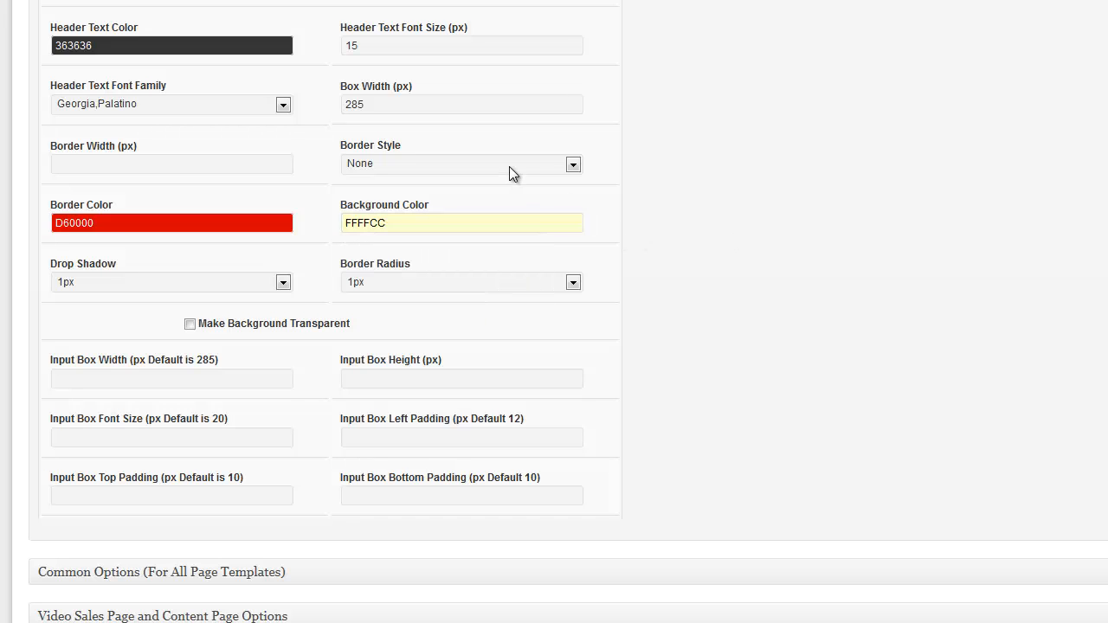
pyautogui.scroll(3, 509, 167)
pyautogui.moveTo(378, 199); pyautogui.dragTo(341, 203)
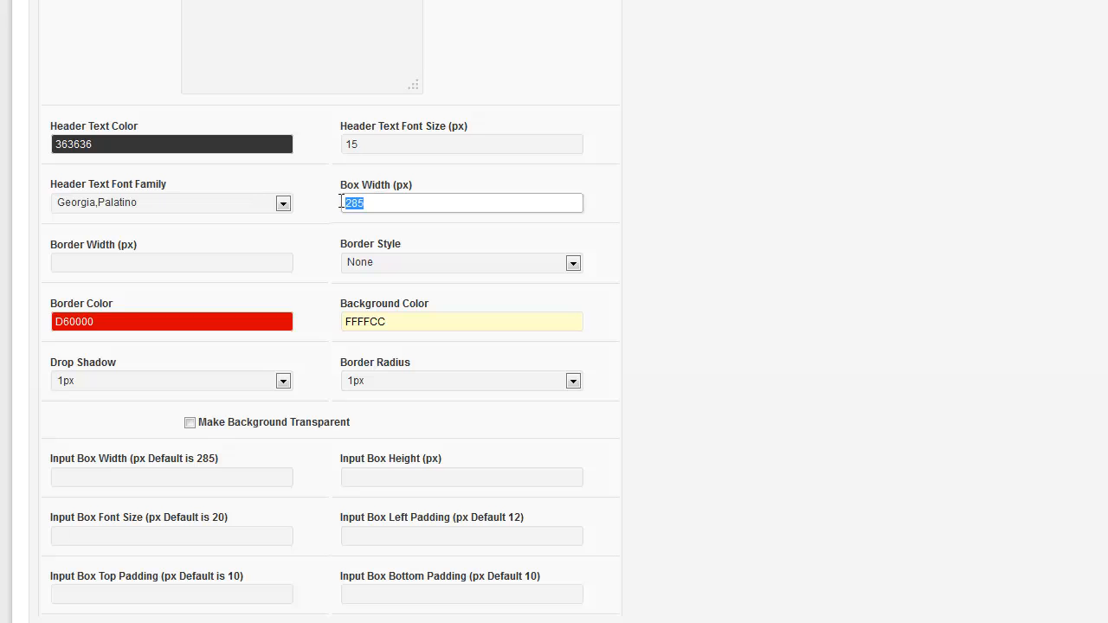
pyautogui.click(674, 205)
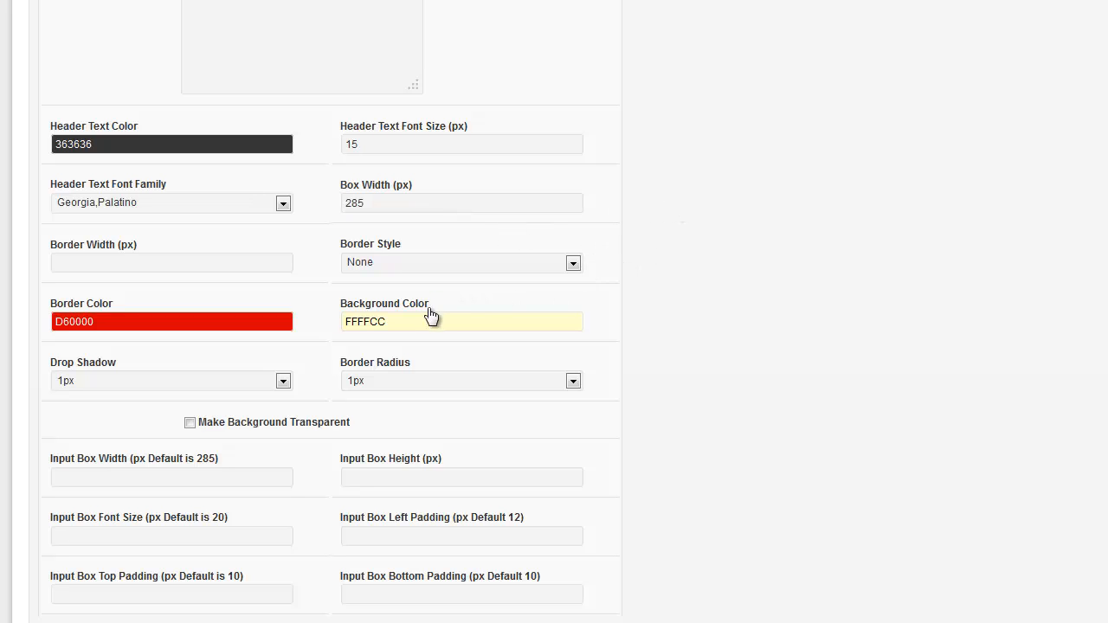
pyautogui.click(448, 263)
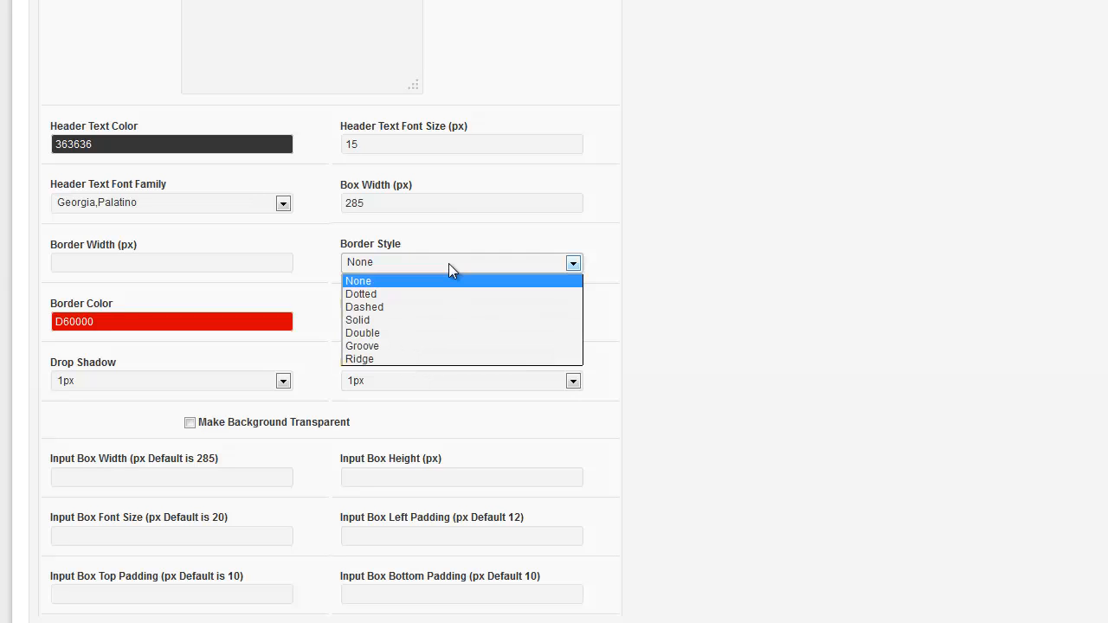
pyautogui.click(426, 302)
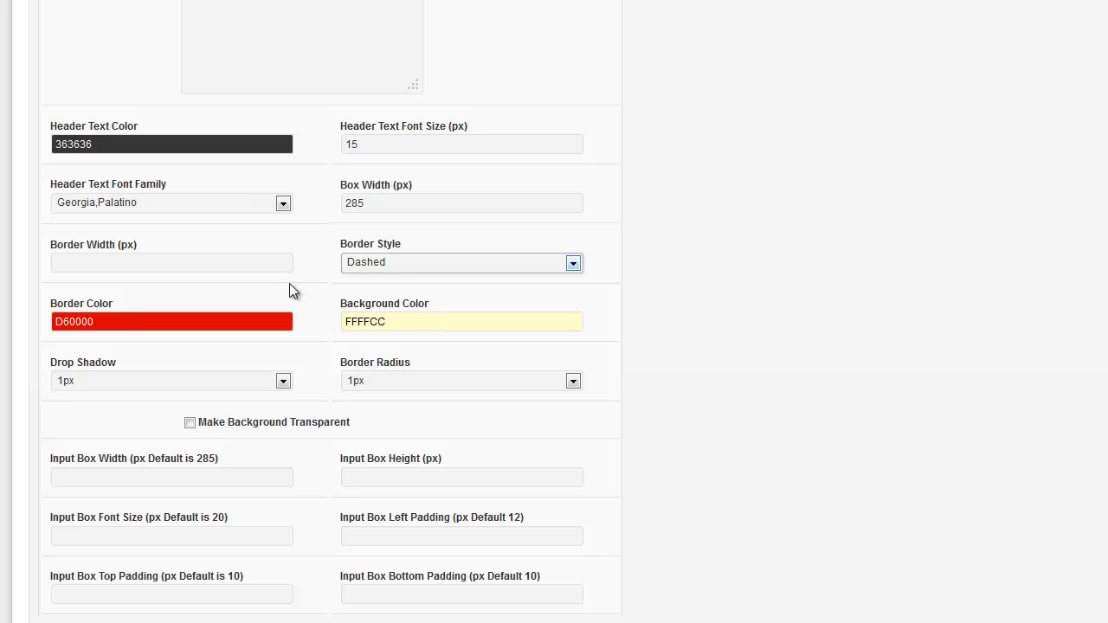
pyautogui.click(153, 320)
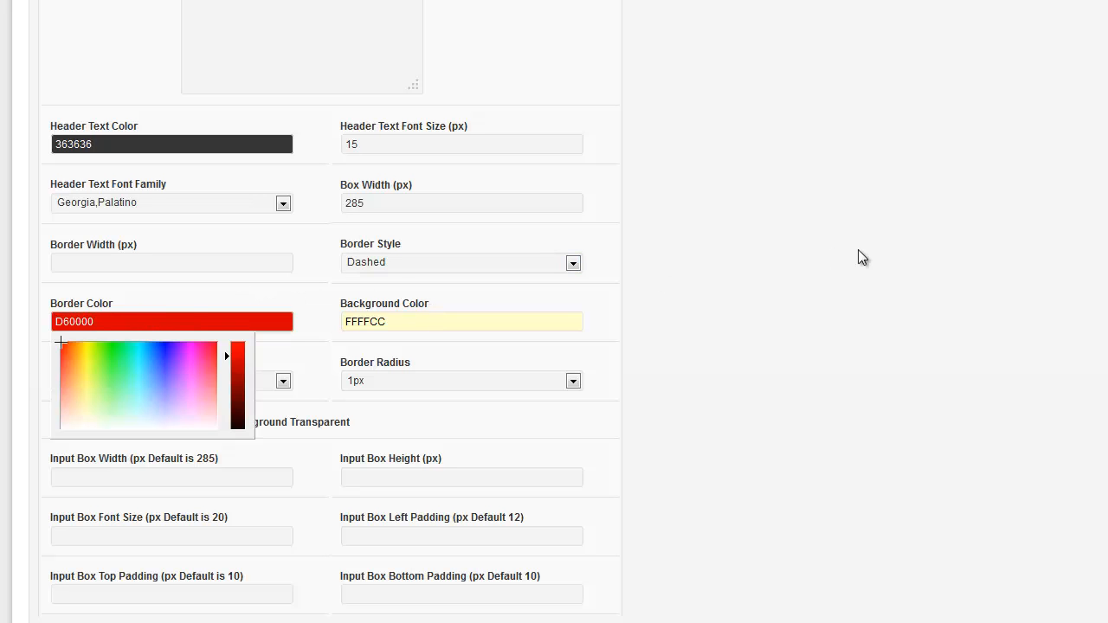
pyautogui.scroll(15, 884, 264)
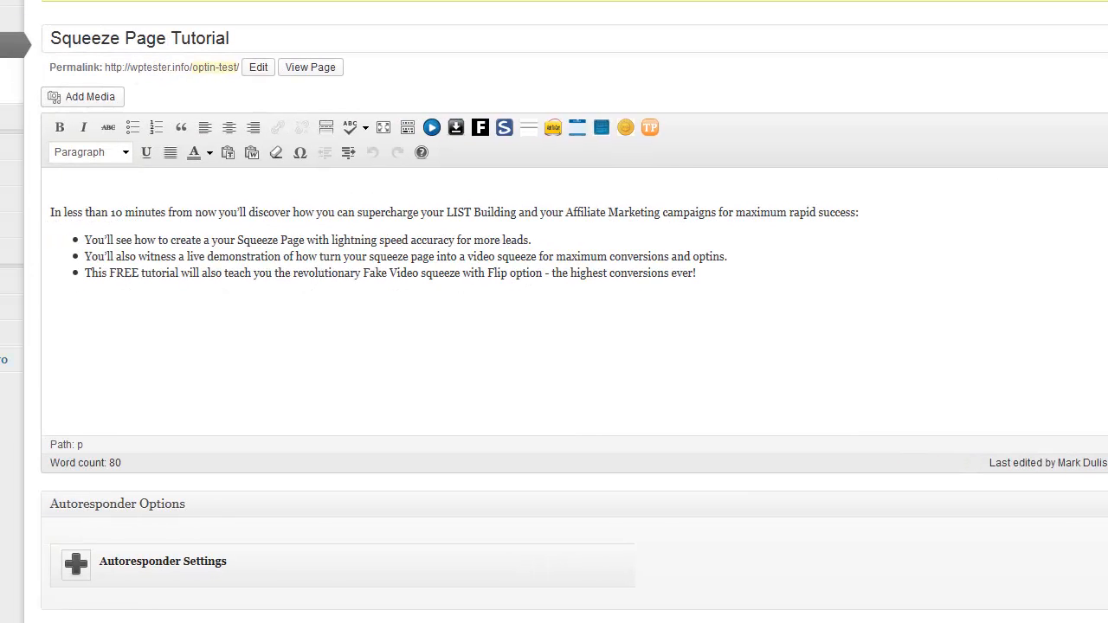
pyautogui.scroll(-4, 566, 189)
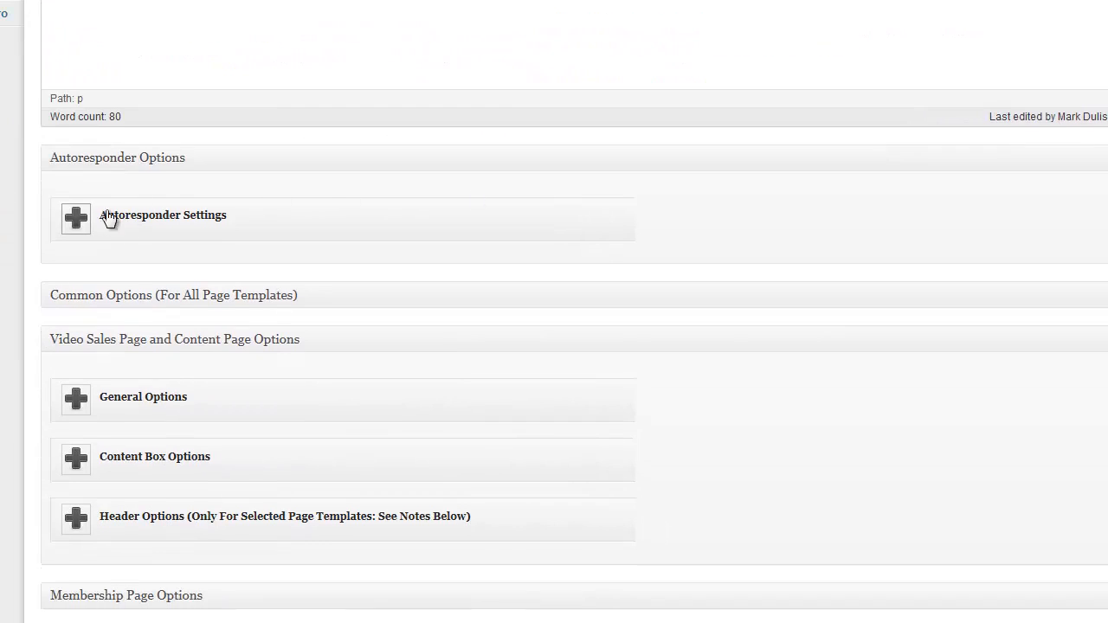
# Set the opt-in box Border Style to None and clear the Border Width value 2
pyautogui.click(69, 223)
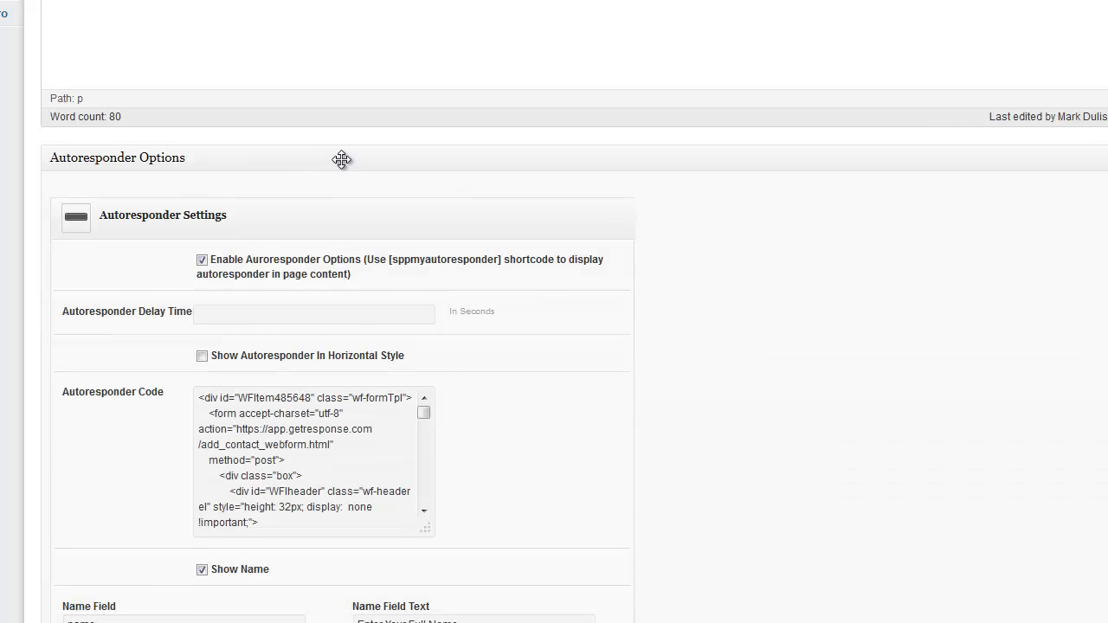
pyautogui.scroll(-5, 341, 163)
pyautogui.scroll(-12, 342, 162)
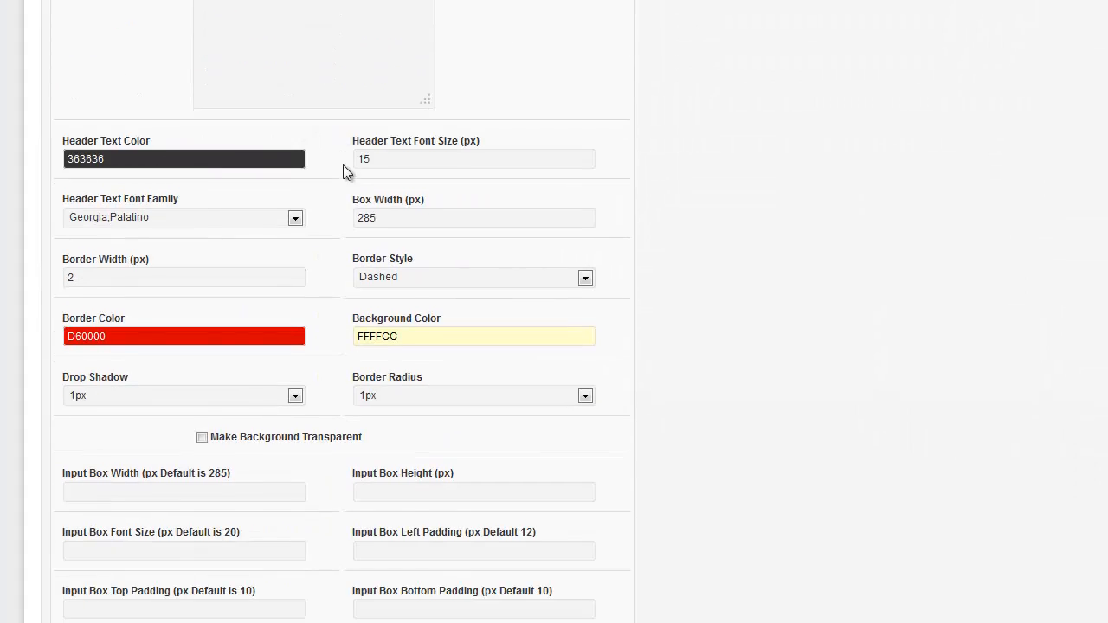
pyautogui.click(444, 80)
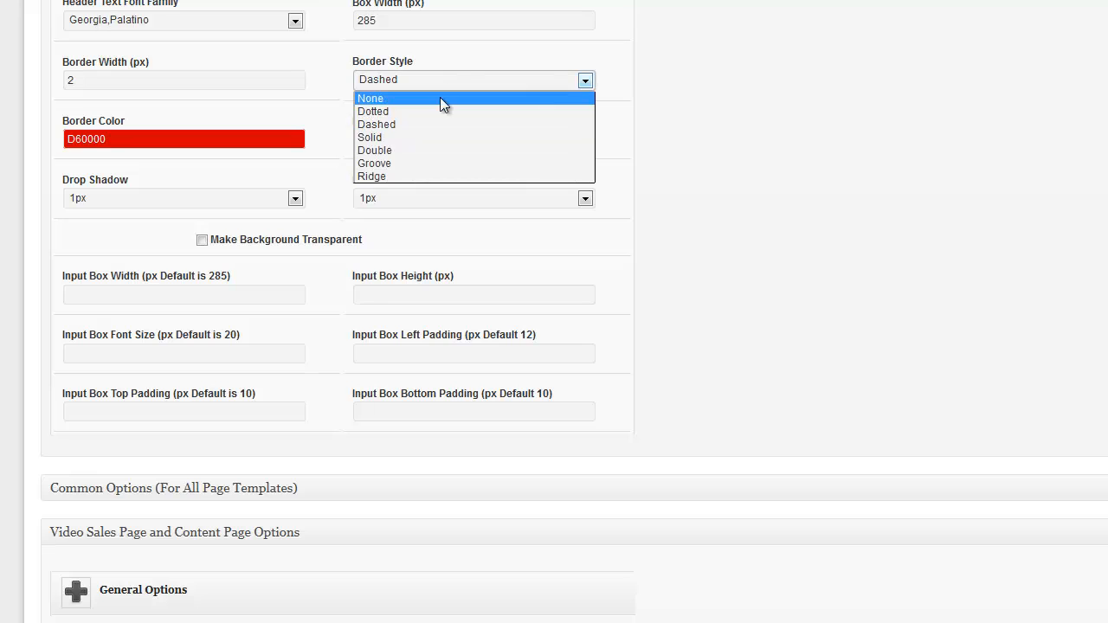
pyautogui.click(440, 96)
pyautogui.moveTo(113, 82); pyautogui.dragTo(33, 82)
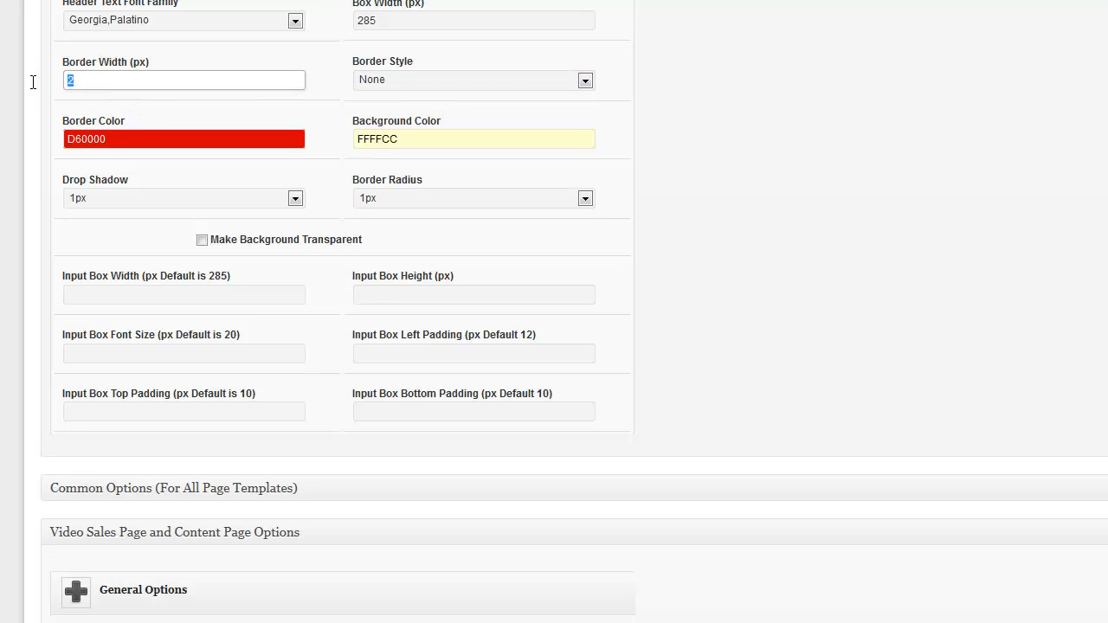
pyautogui.press('BackSpace')
pyautogui.click(638, 94)
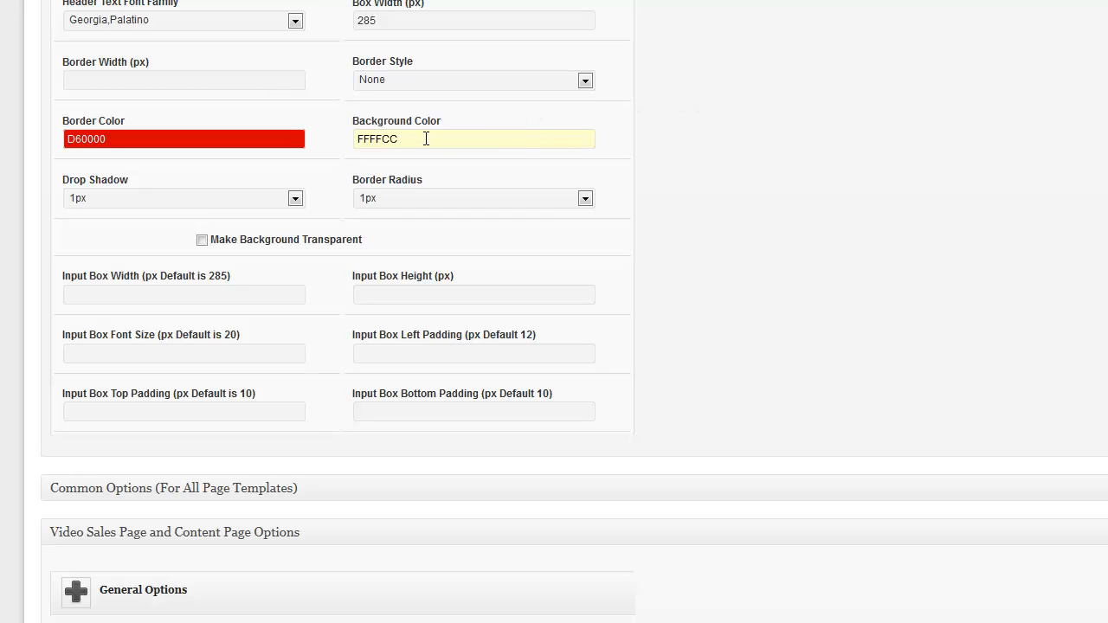
# Change the box Background Color from FFFFCC to FFFFFF, leaving Make Background Transparent unchecked
pyautogui.moveTo(426, 139); pyautogui.dragTo(324, 139)
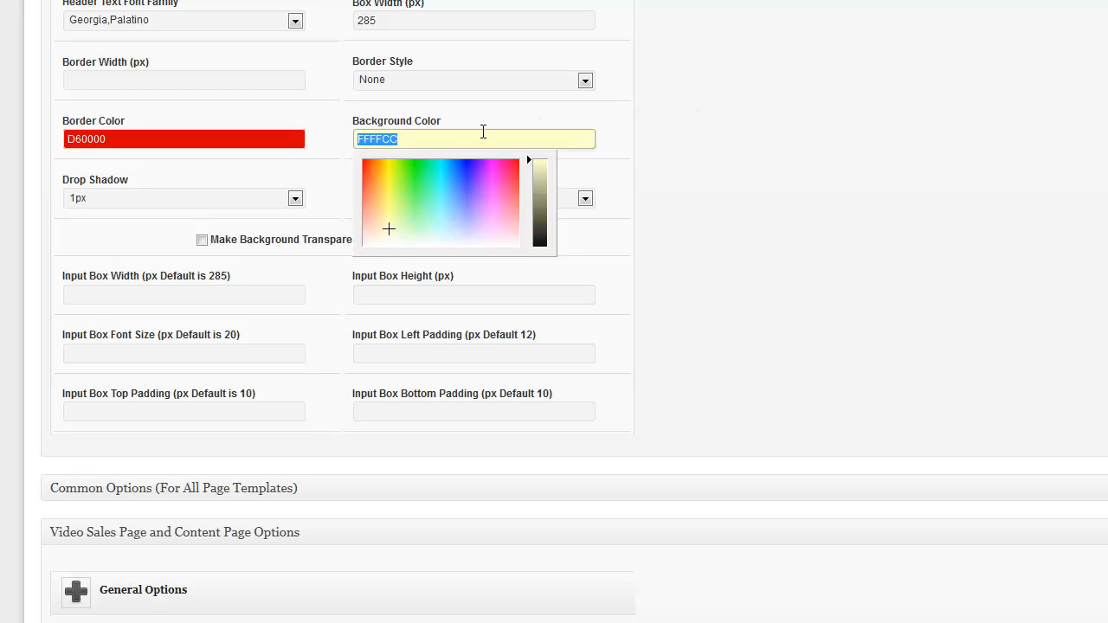
pyautogui.write('FFFFFF')
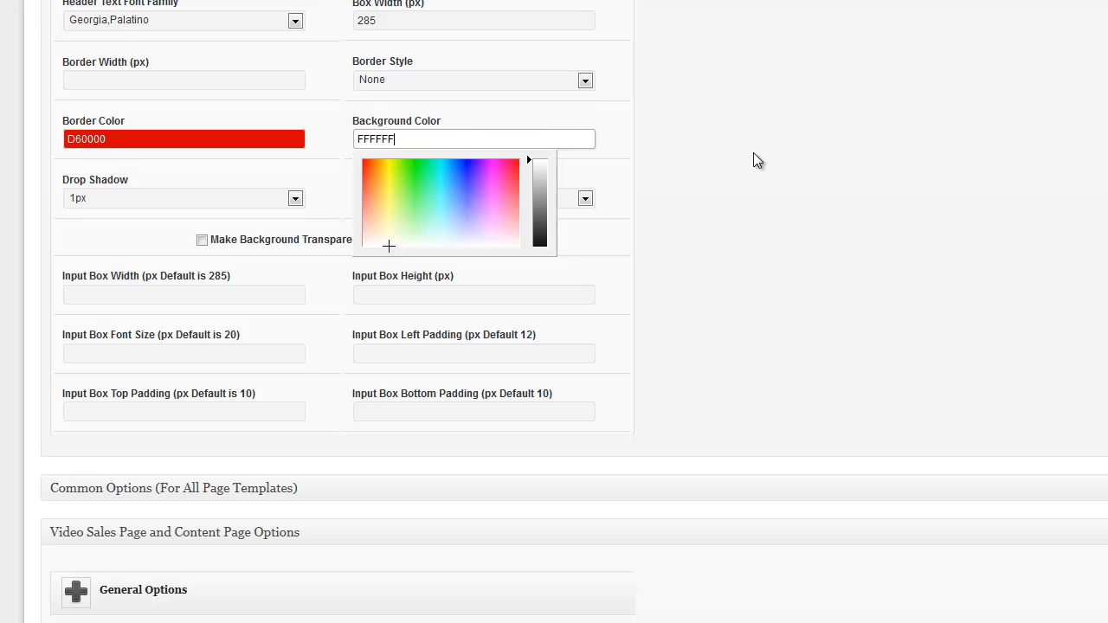
pyautogui.click(754, 153)
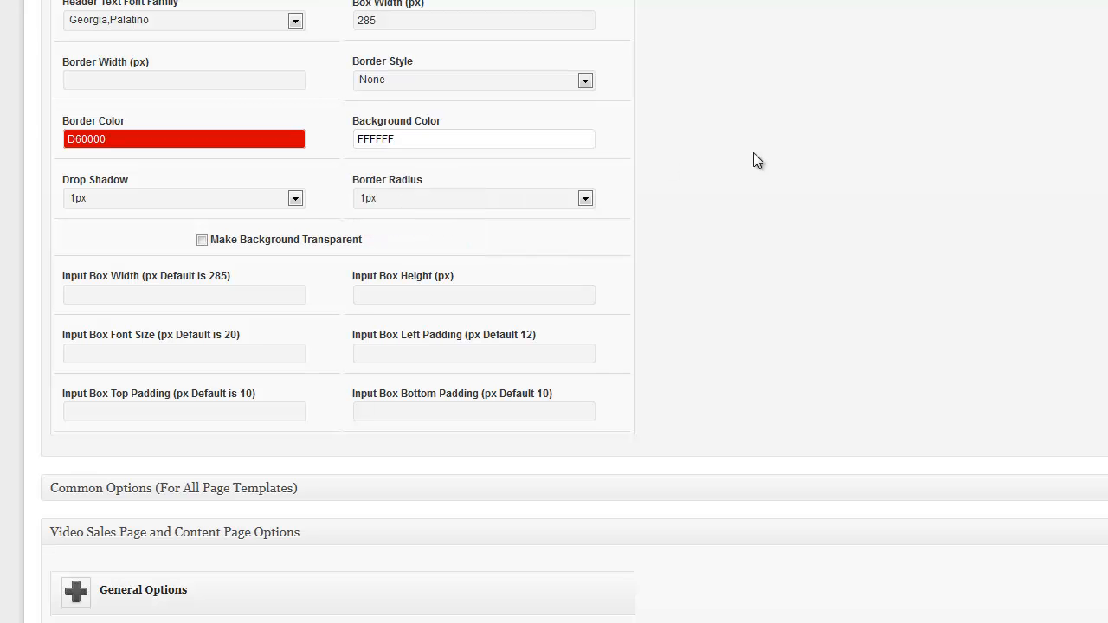
pyautogui.scroll(20, 753, 161)
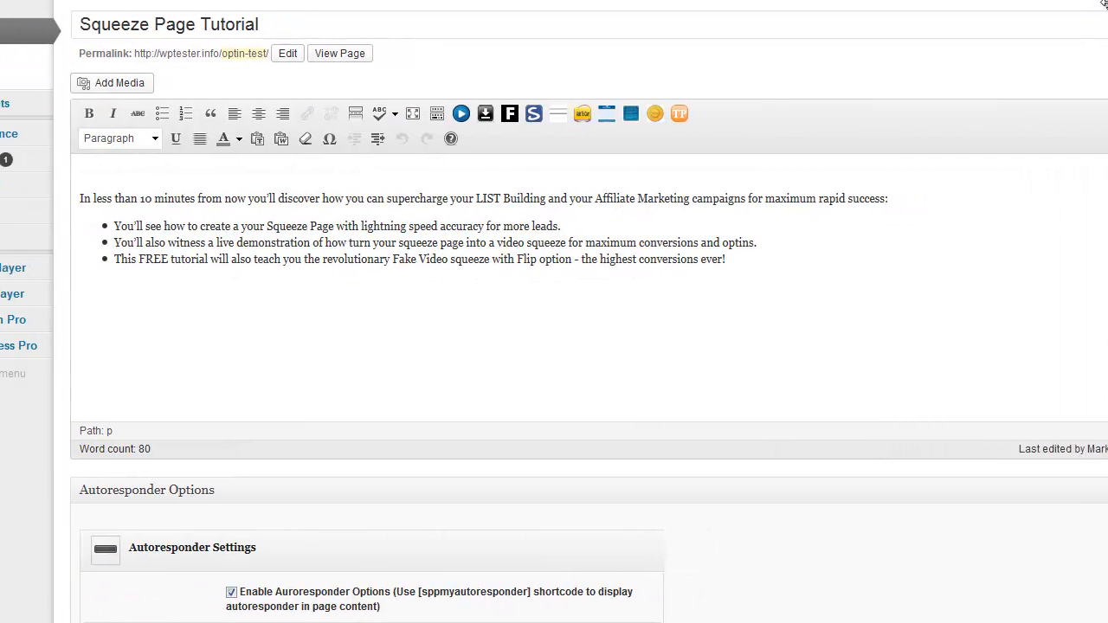
pyautogui.scroll(-20, 554, 347)
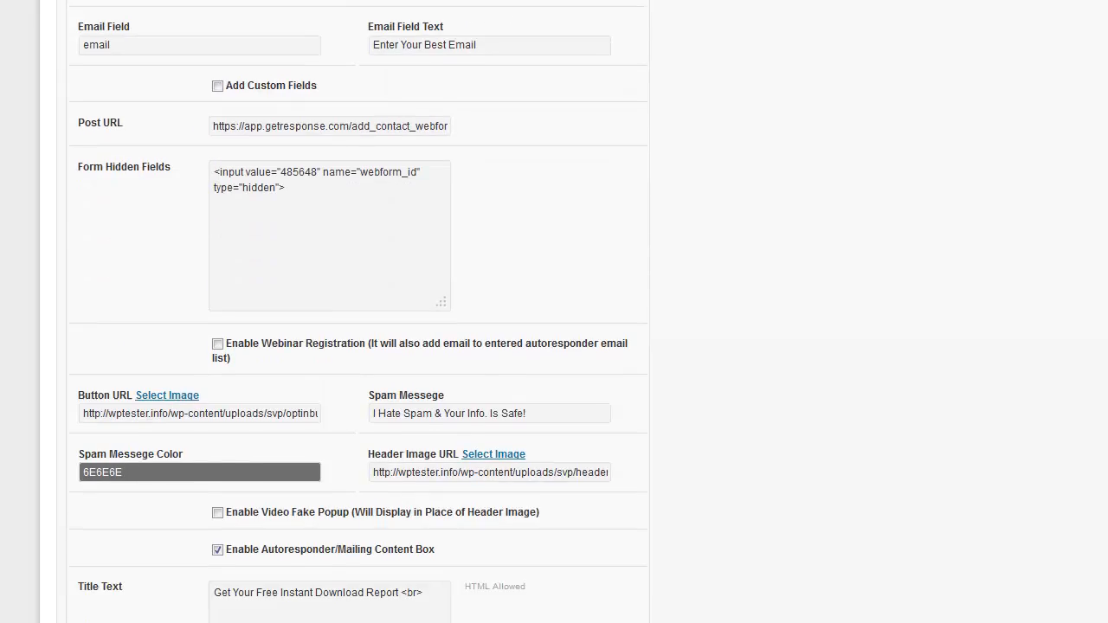
pyautogui.scroll(-3, 554, 347)
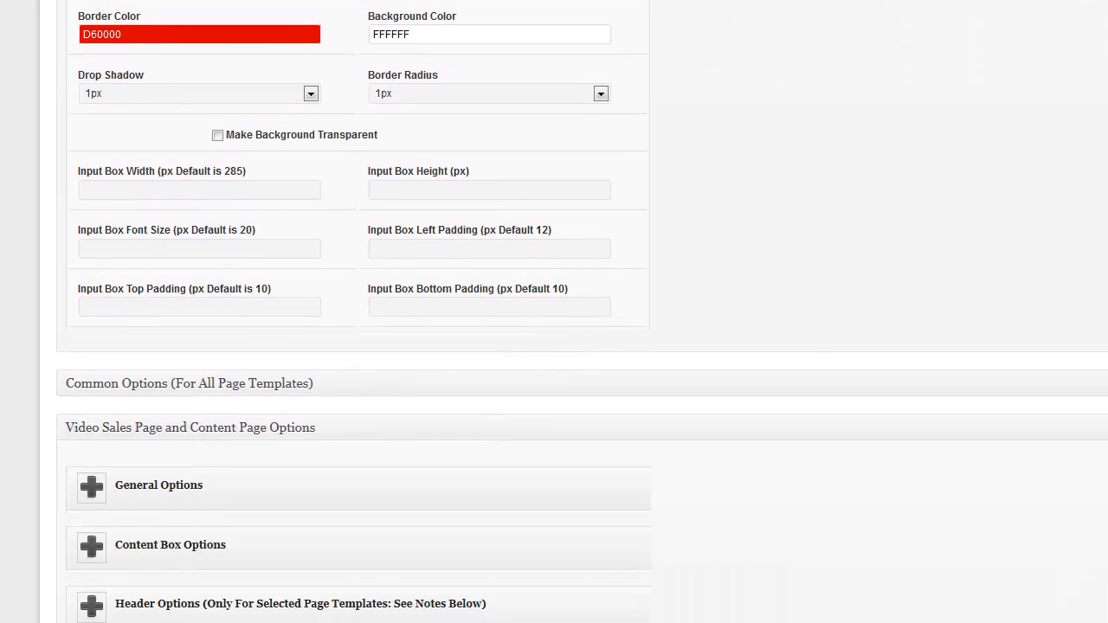
pyautogui.click(216, 137)
pyautogui.click(217, 137)
pyautogui.scroll(15, 554, 312)
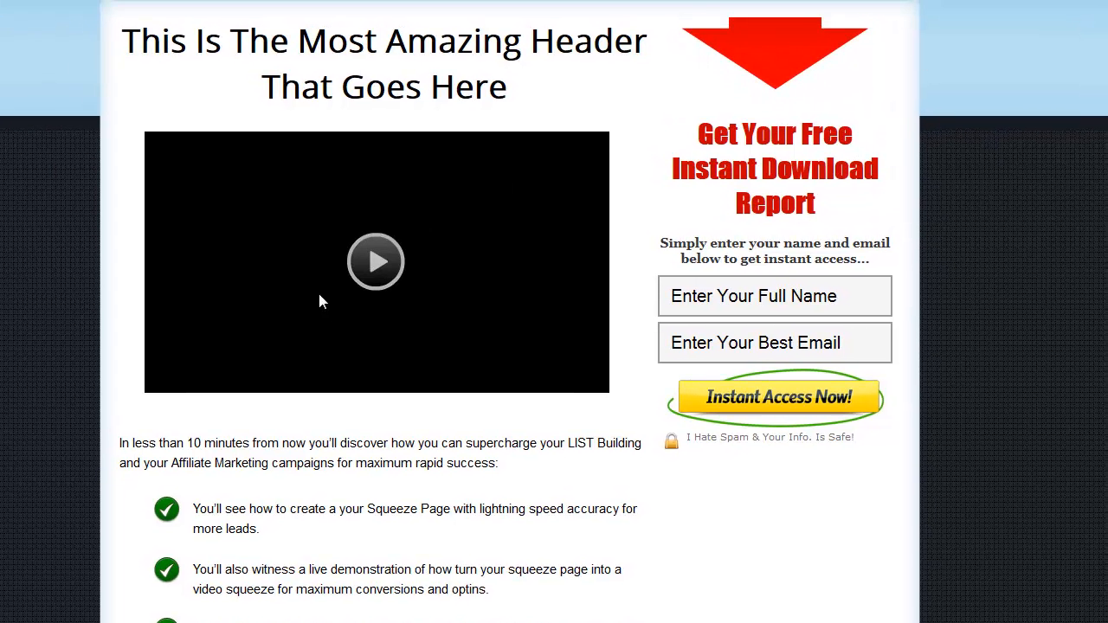
# Briefly play the fake video on the live page, then stop it
pyautogui.click(375, 263)
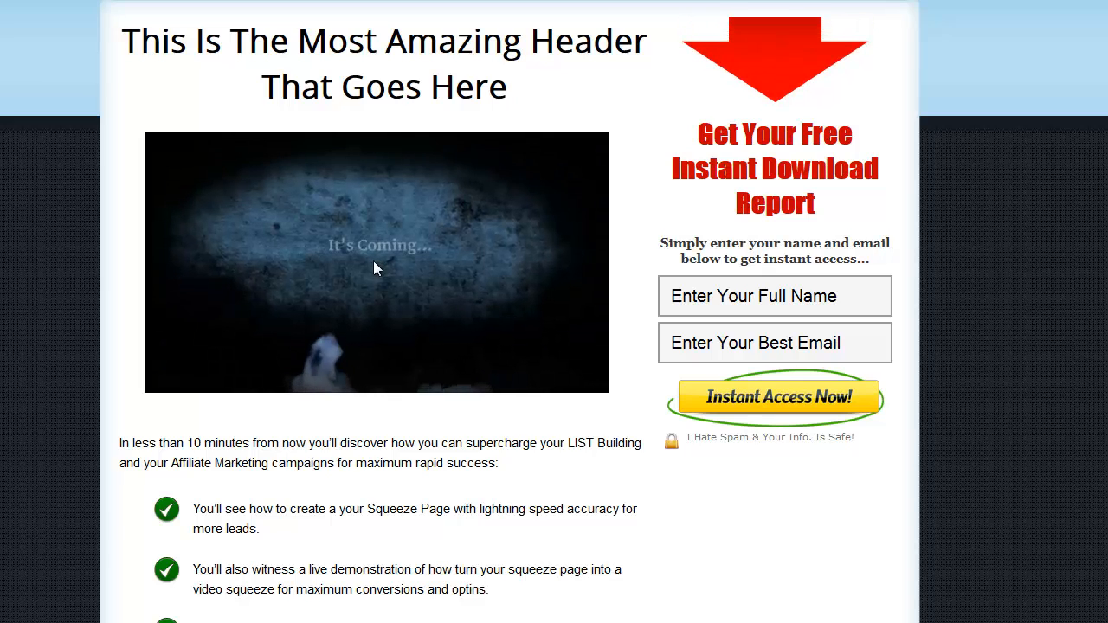
pyautogui.click(373, 261)
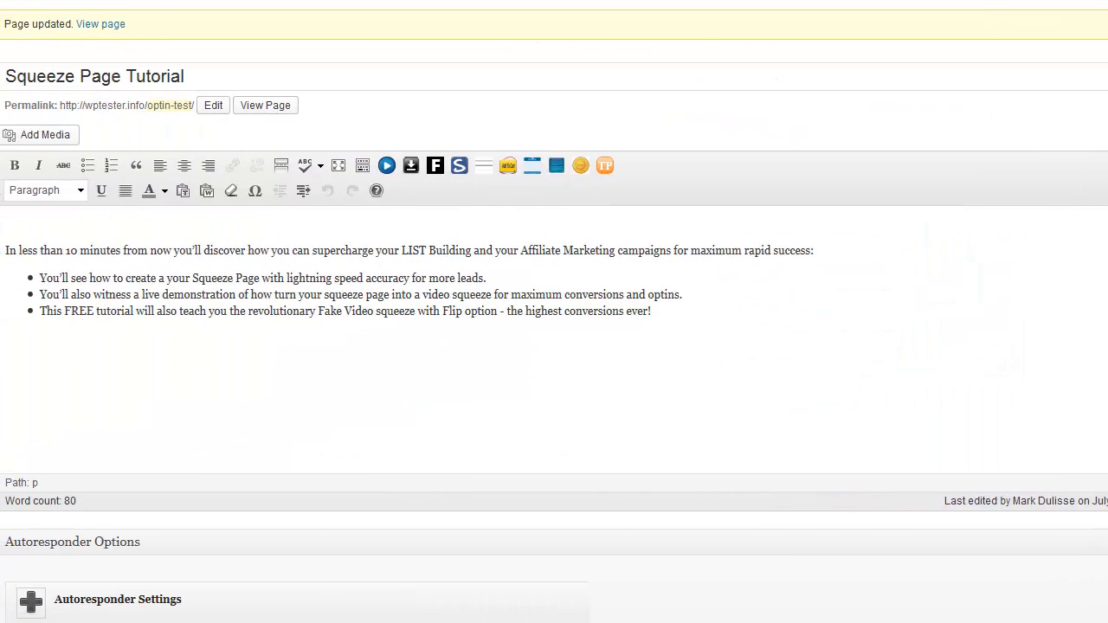
# Expand Video Fake Popup Options and make a first pass through the fake image picker
pyautogui.scroll(-15, 554, 311)
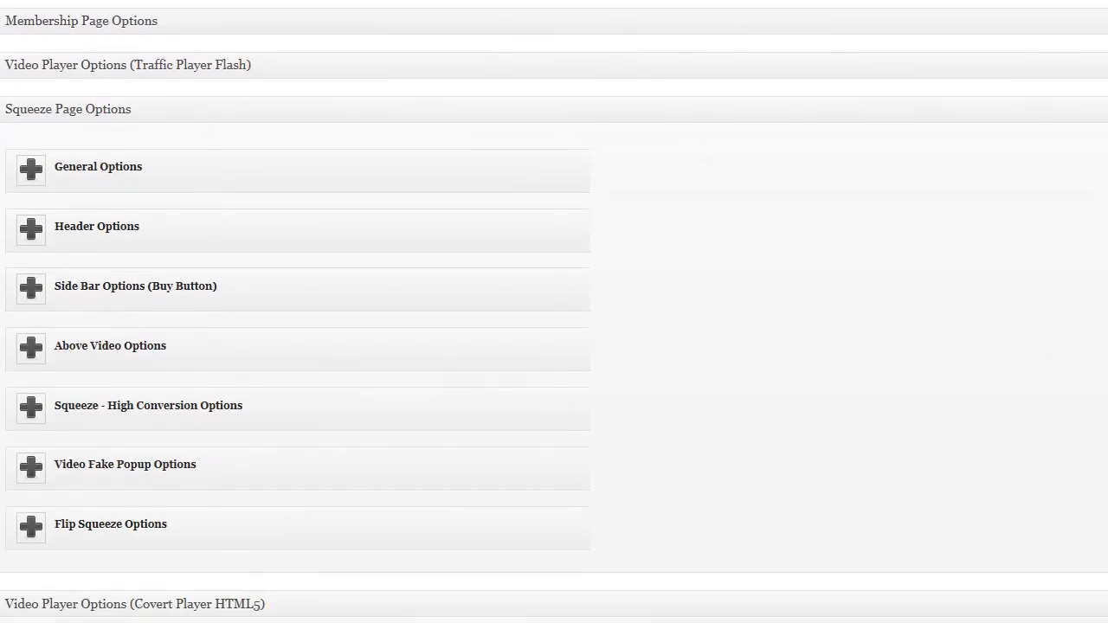
pyautogui.scroll(-2, 554, 312)
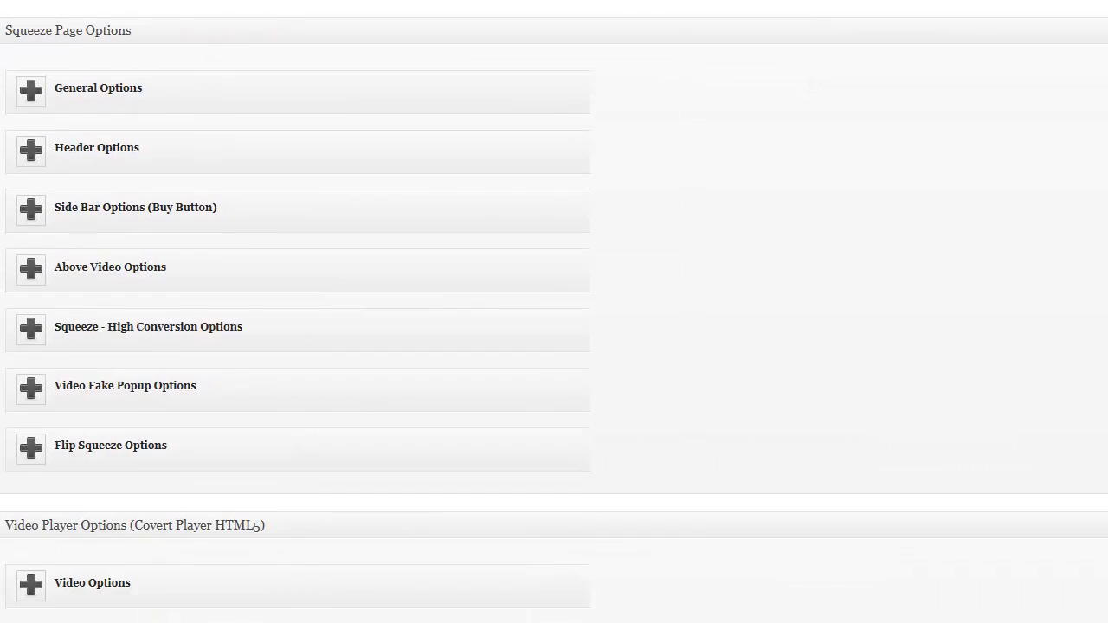
pyautogui.click(31, 389)
pyautogui.scroll(-1, 359, 329)
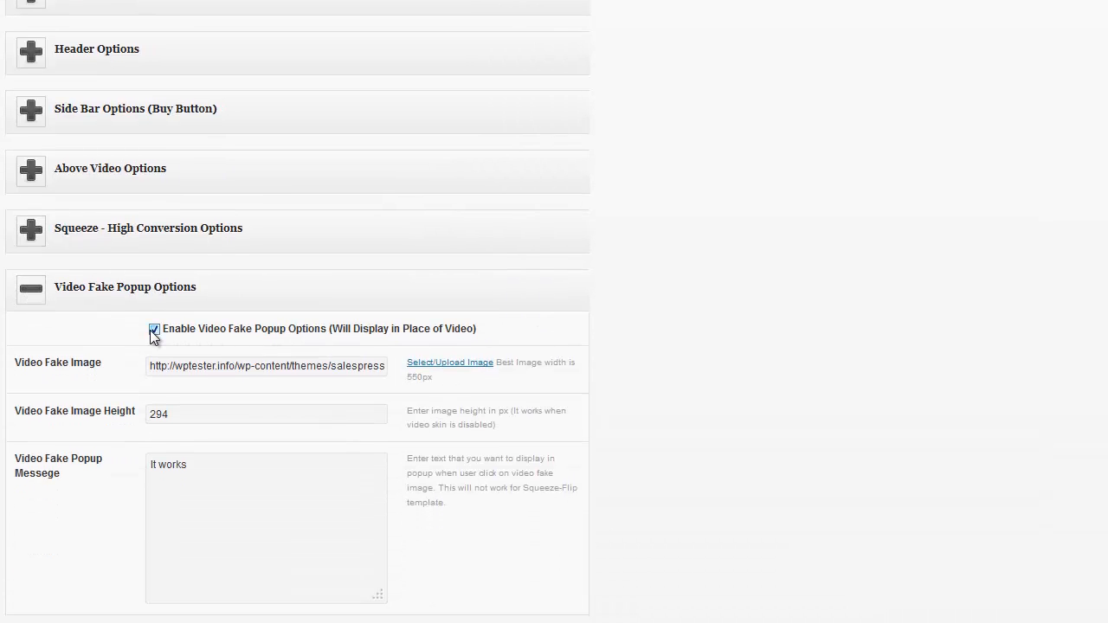
pyautogui.click(449, 364)
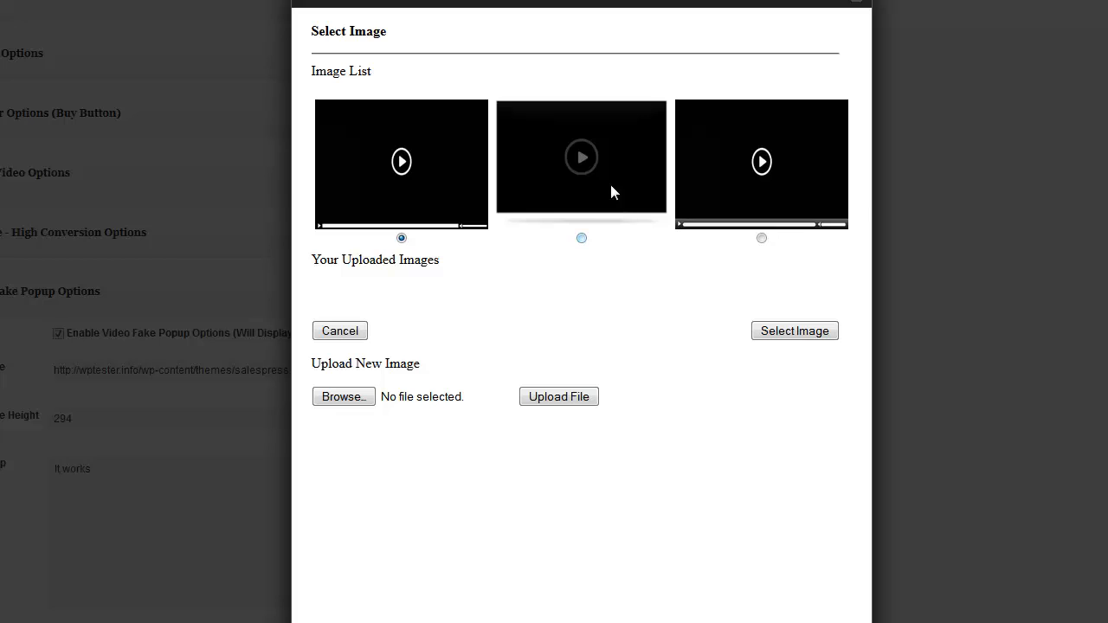
pyautogui.click(785, 332)
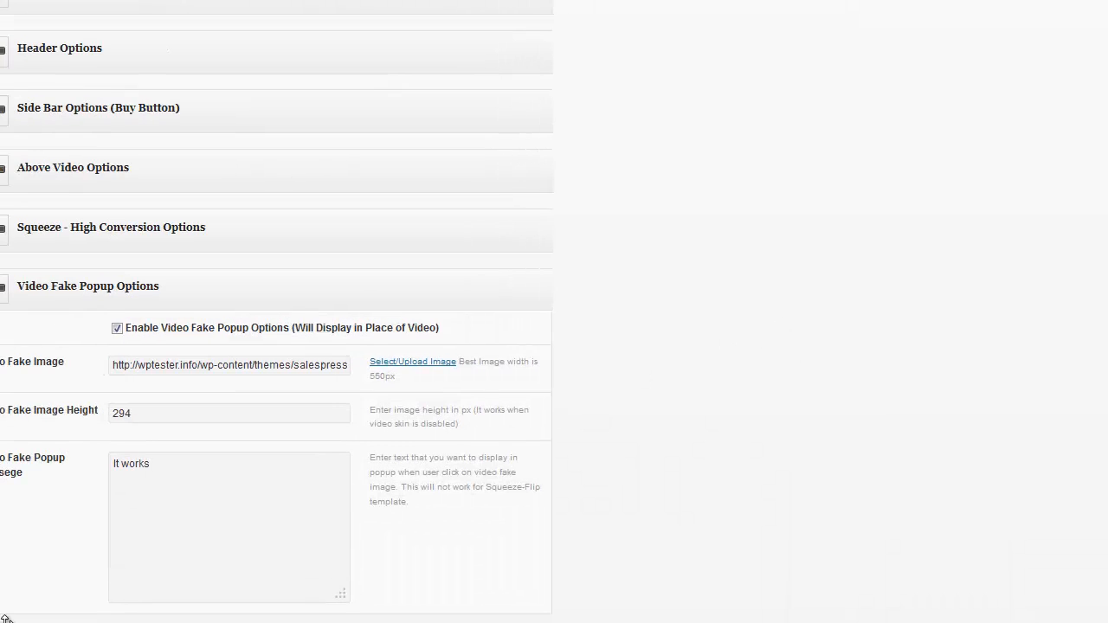
# Reopen the fake image picker and inspect the second video-player thumbnail's file details
pyautogui.click(402, 363)
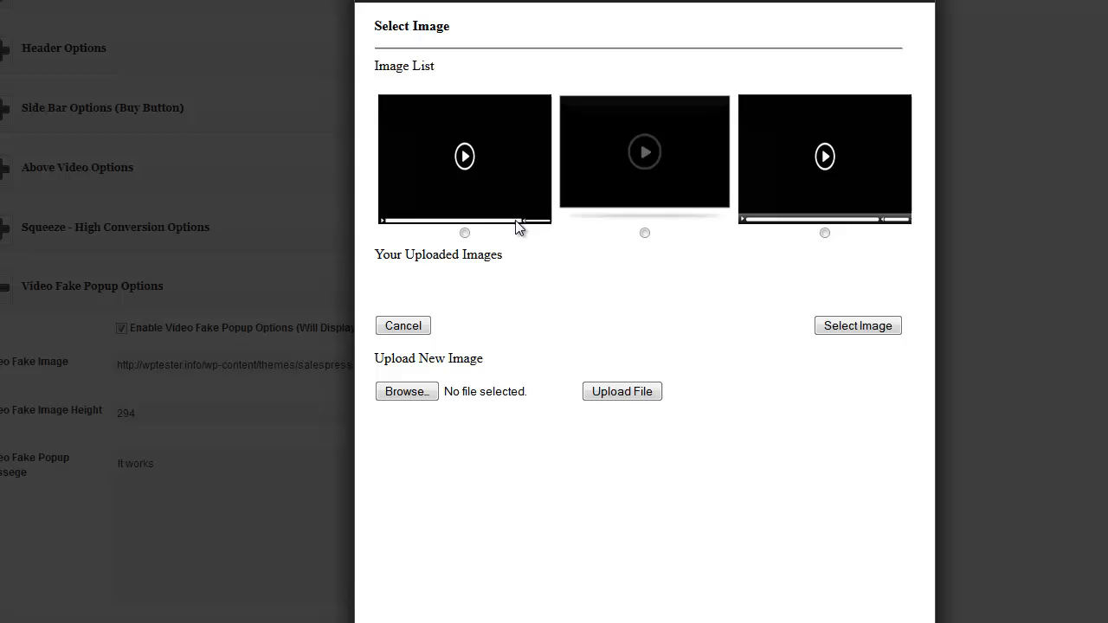
pyautogui.click(497, 163)
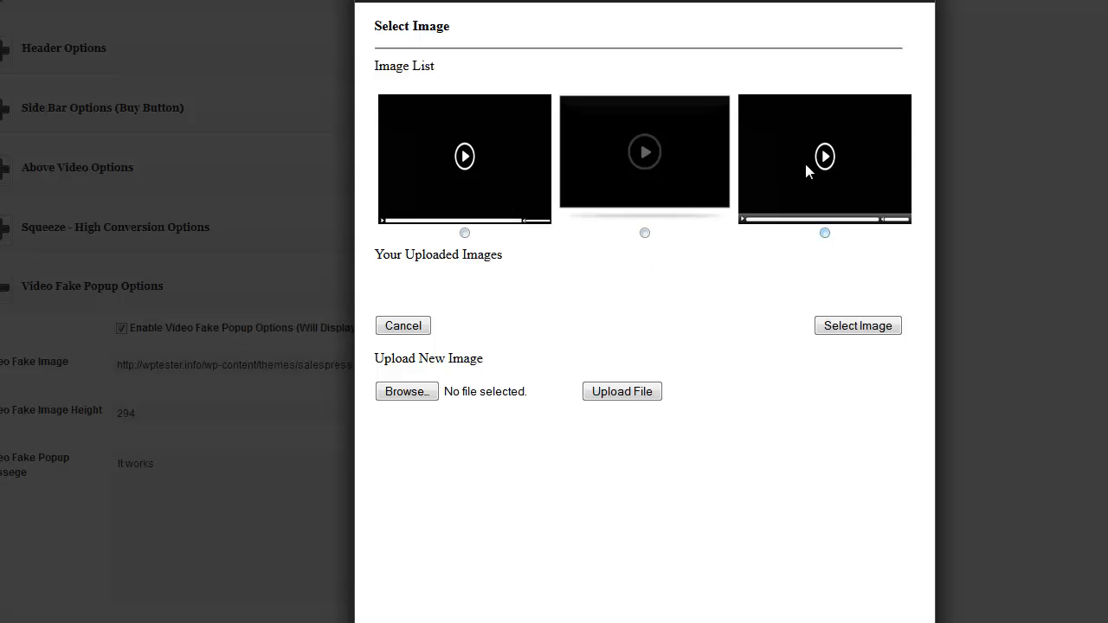
pyautogui.click(645, 233)
pyautogui.rightClick(647, 154)
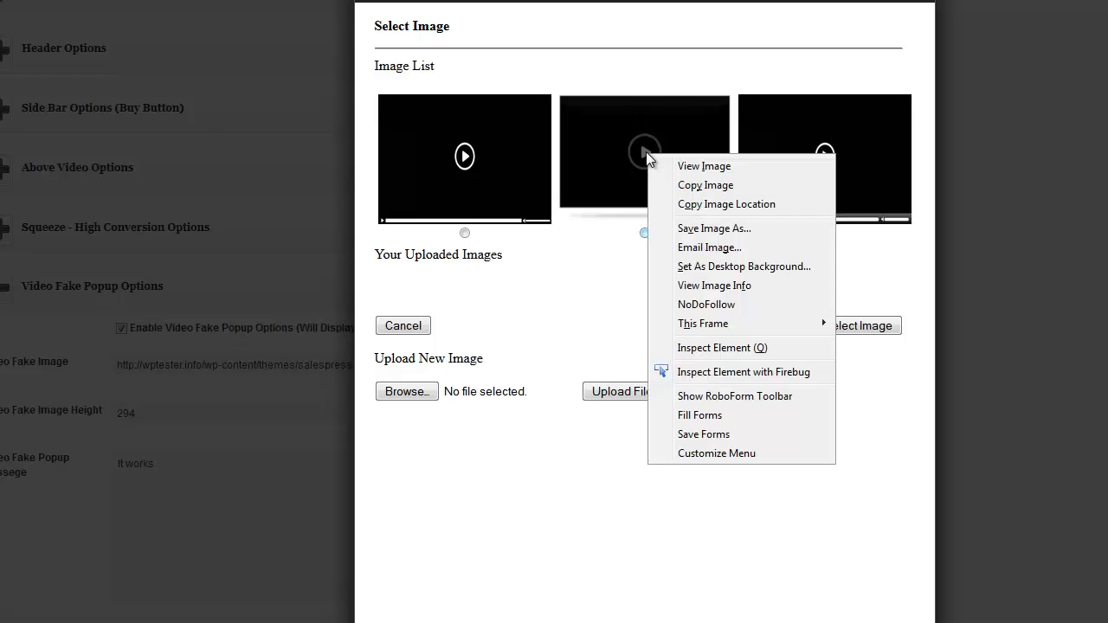
pyautogui.moveTo(728, 328)
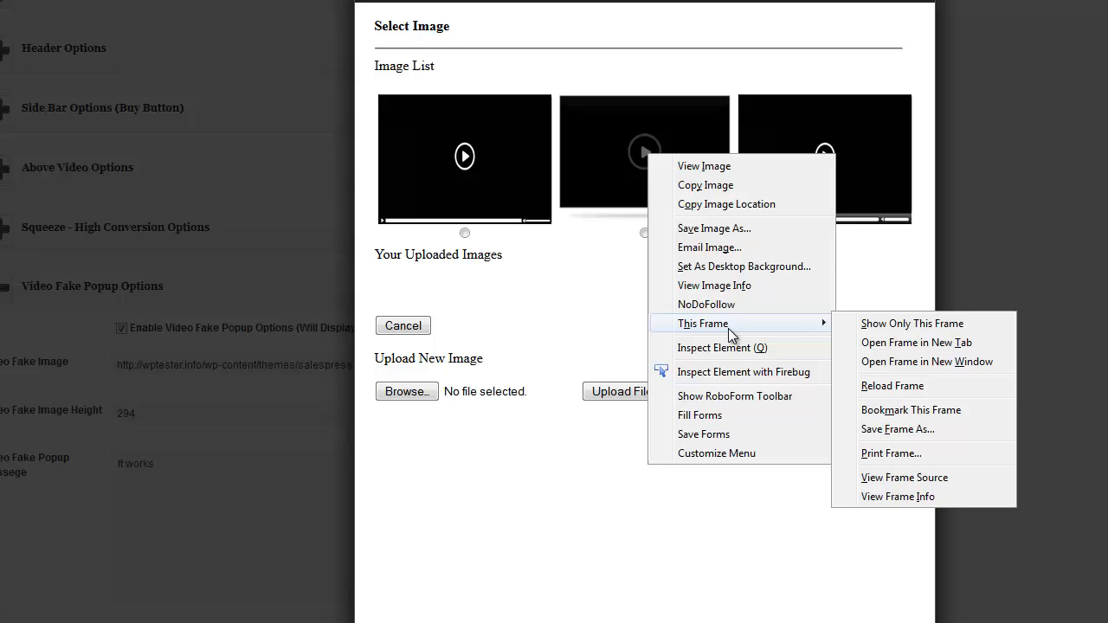
pyautogui.click(712, 286)
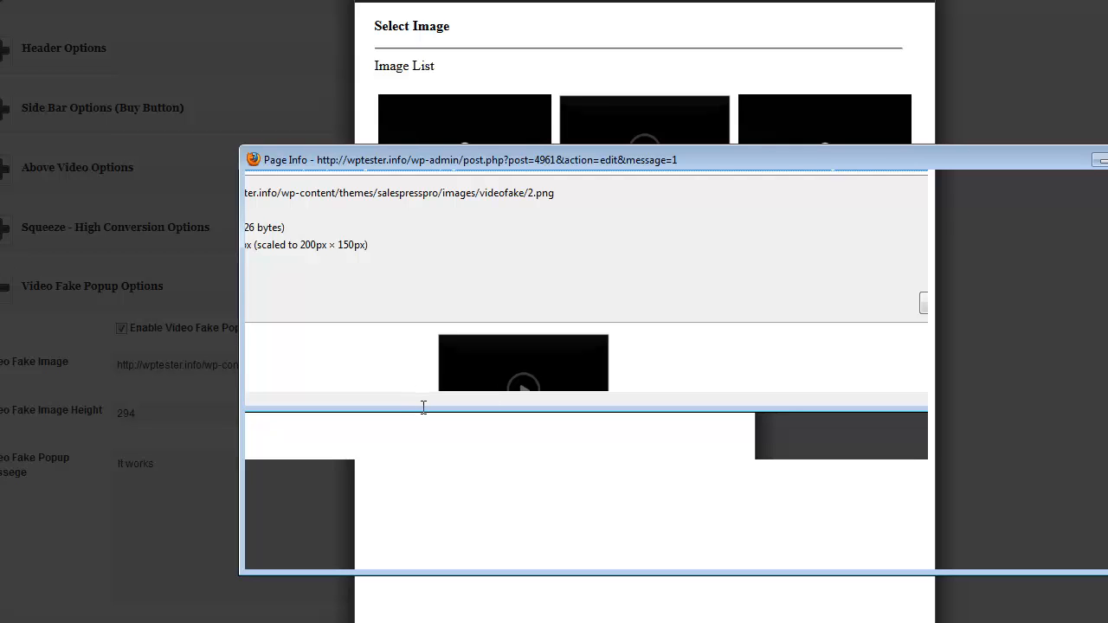
pyautogui.click(1107, 159)
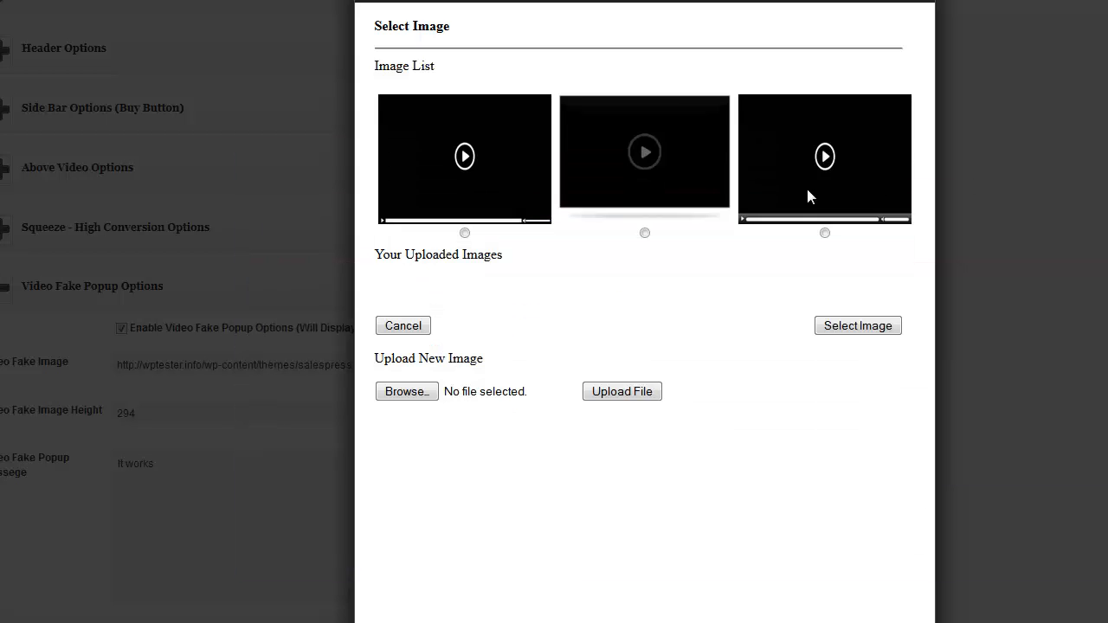
# Check the first thumbnail's details and apply it (videofake/1.png) as the fake image
pyautogui.rightClick(453, 152)
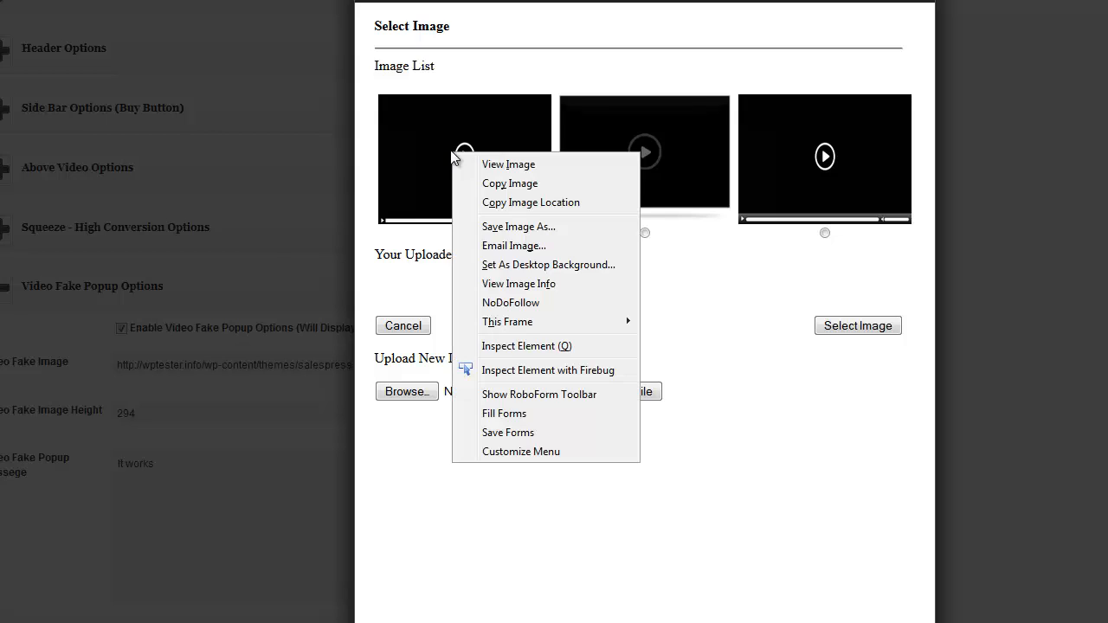
pyautogui.click(530, 284)
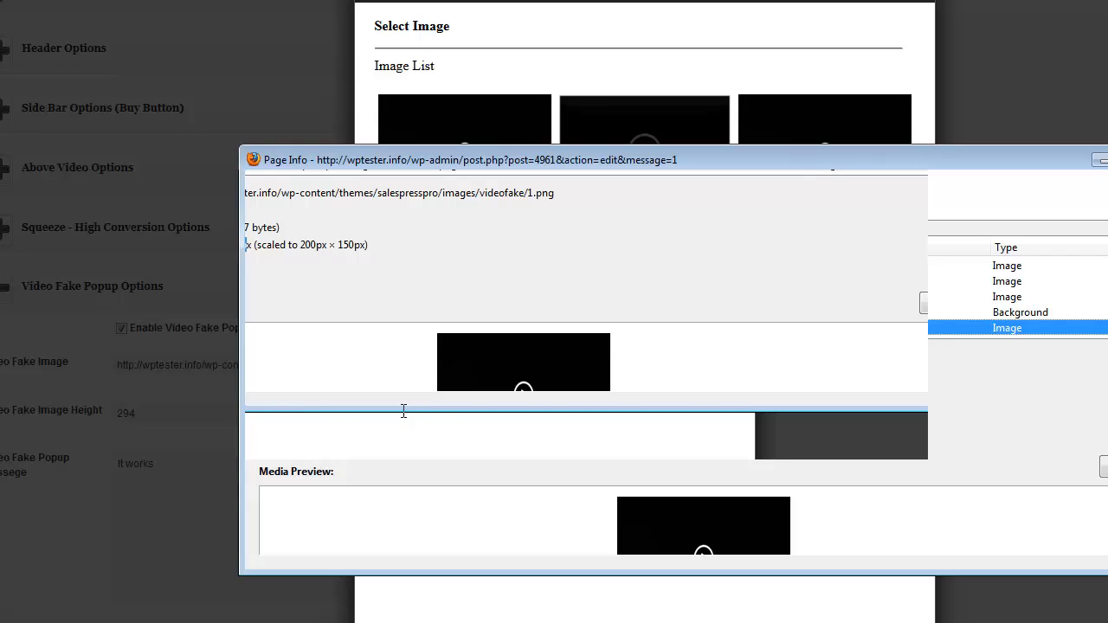
pyautogui.click(1107, 159)
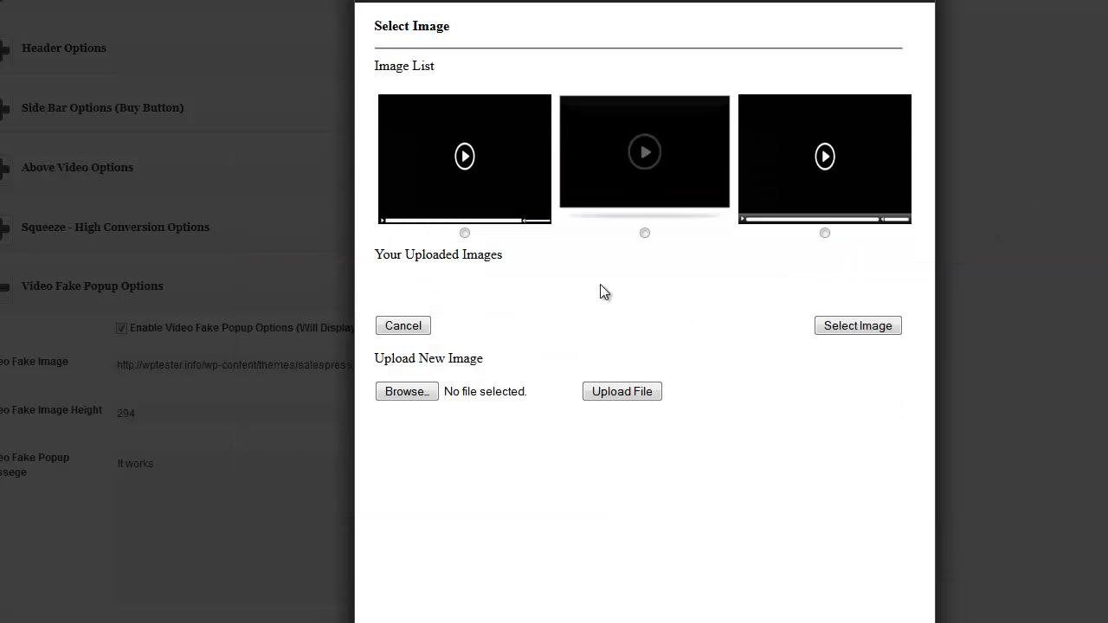
pyautogui.click(465, 233)
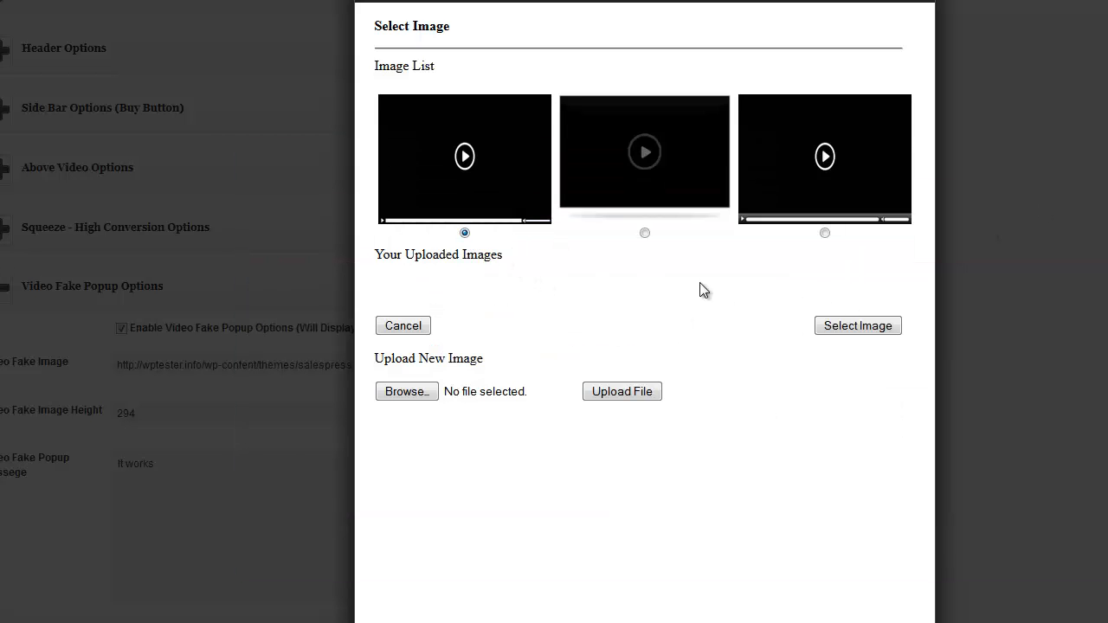
pyautogui.click(846, 326)
# Change the Video Fake Image Height from 294 to 295
pyautogui.moveTo(171, 412); pyautogui.dragTo(130, 413)
pyautogui.write('5')
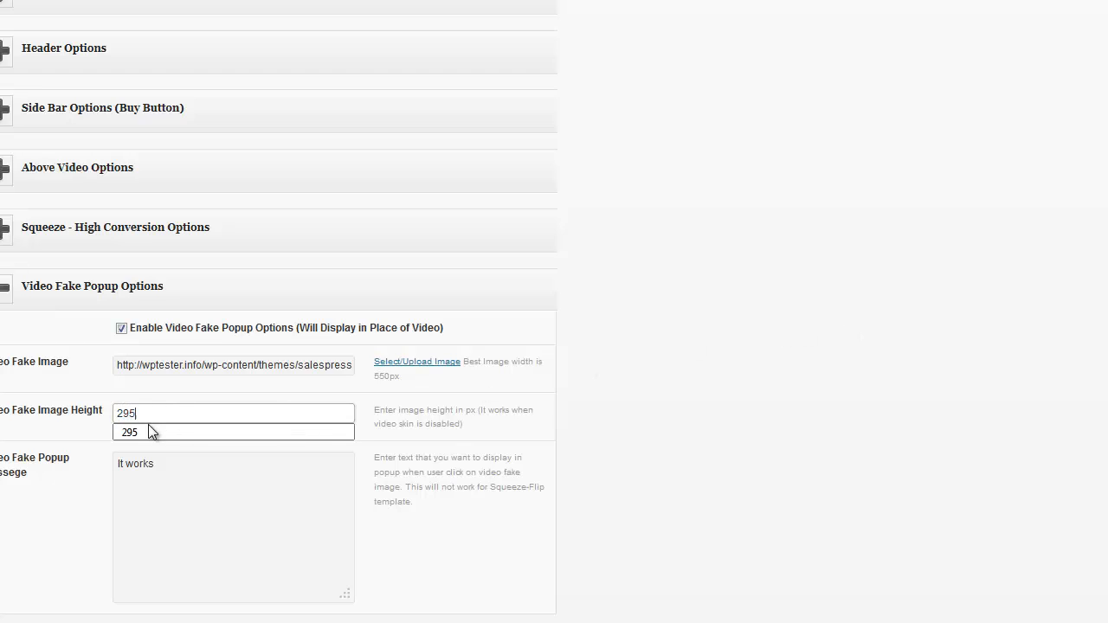
pyautogui.click(83, 464)
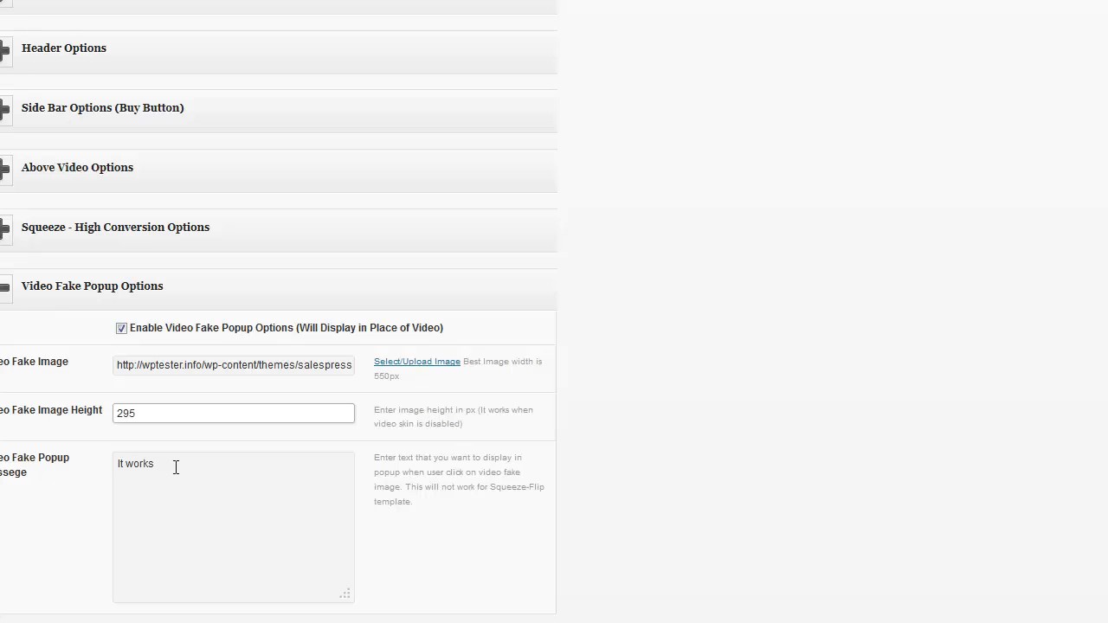
pyautogui.click(101, 462)
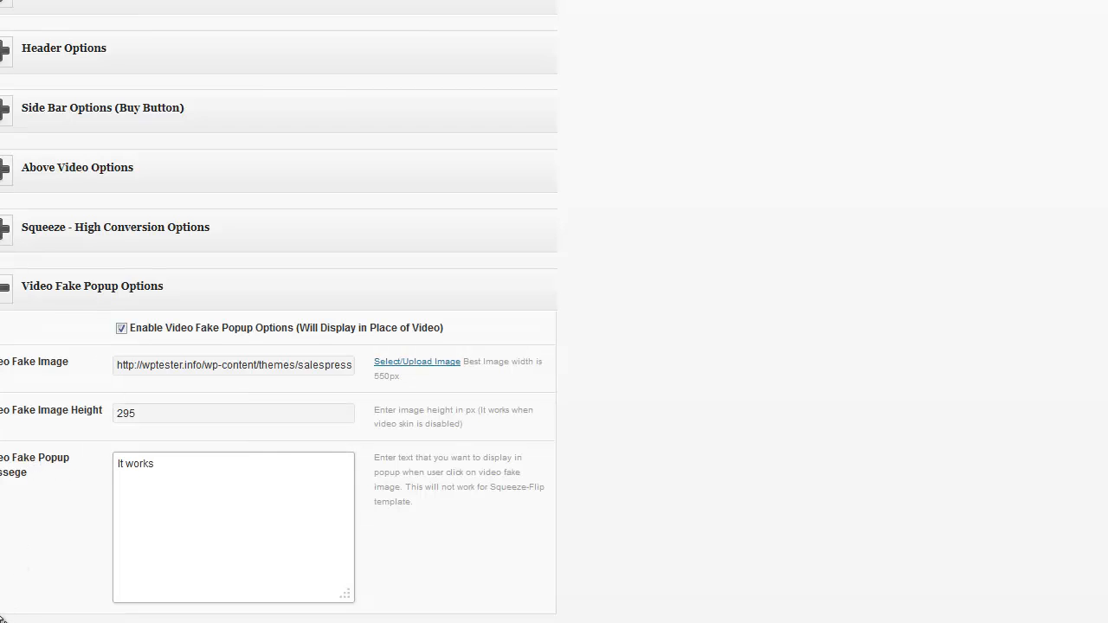
# Replace the popup message with 'Hold on there cowboy. You have to enter your name and email to watch this video.' and update the page
pyautogui.click(15, 617)
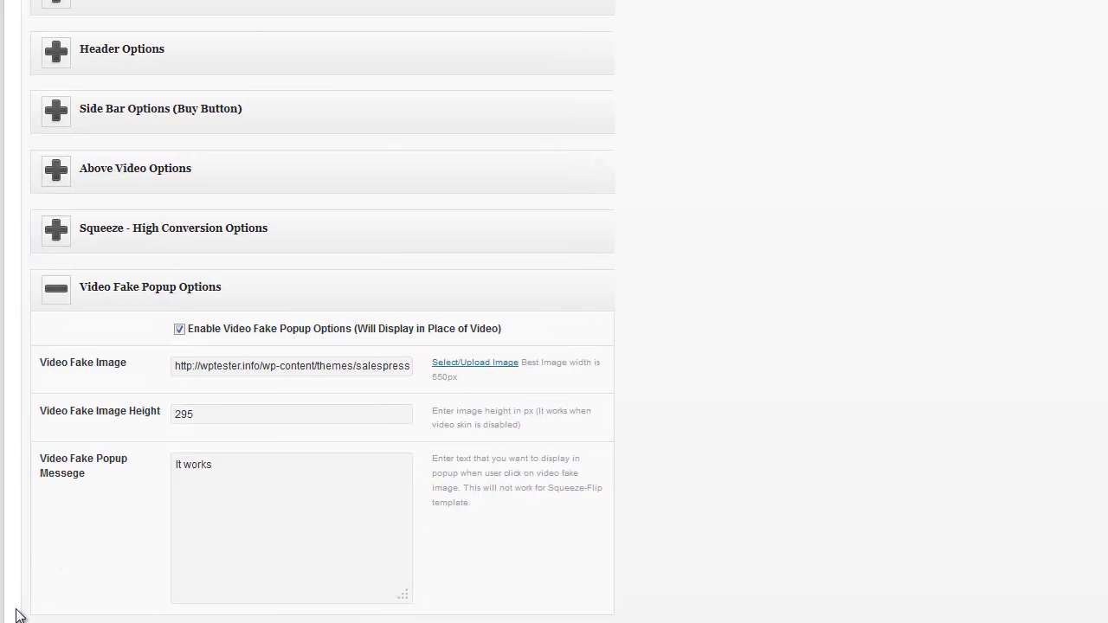
pyautogui.tripleClick(244, 474)
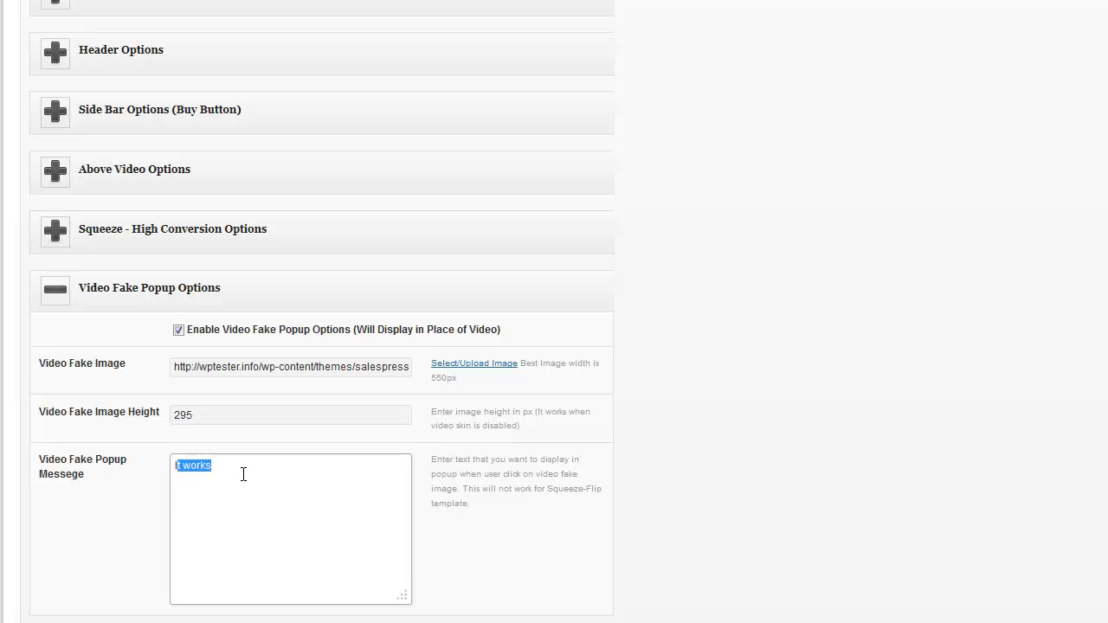
pyautogui.click(243, 474)
pyautogui.press('BackSpace')
pyautogui.press('BackSpace')
pyautogui.press('BackSpace')
pyautogui.press('BackSpace')
pyautogui.press('BackSpace')
pyautogui.write('Hold on there cowboy. You have to e')
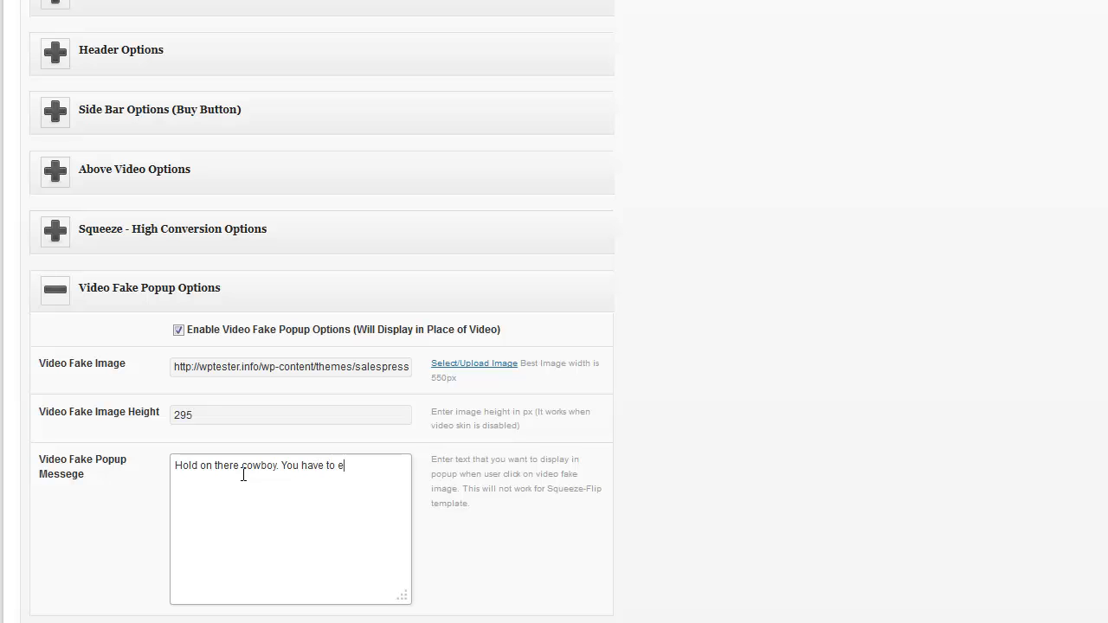
pyautogui.write('nter your name and email to watch t')
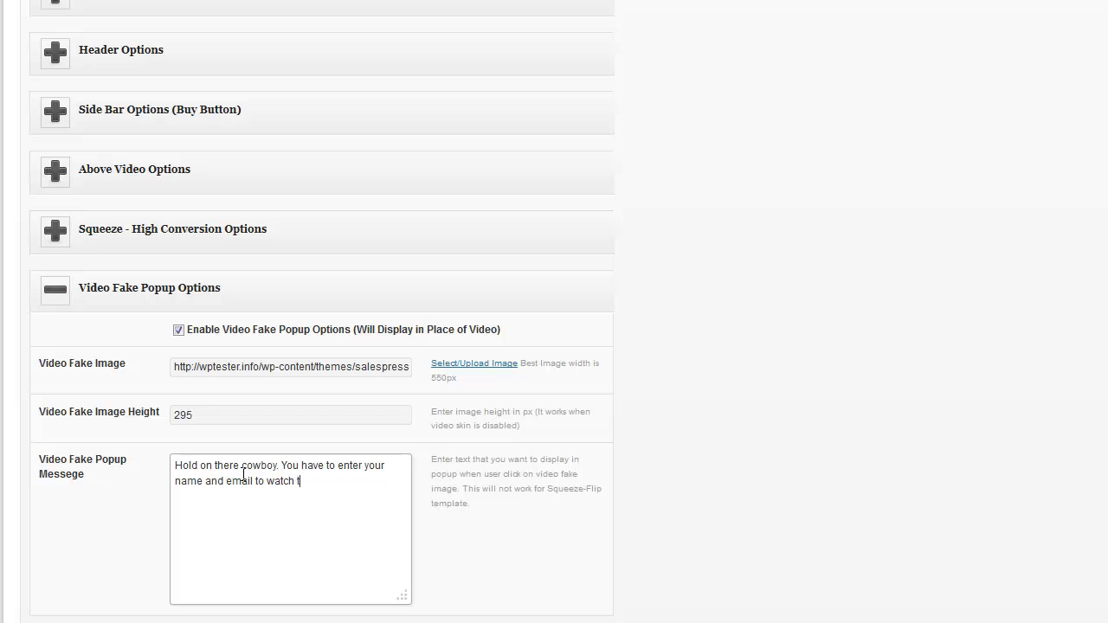
pyautogui.write('his video.')
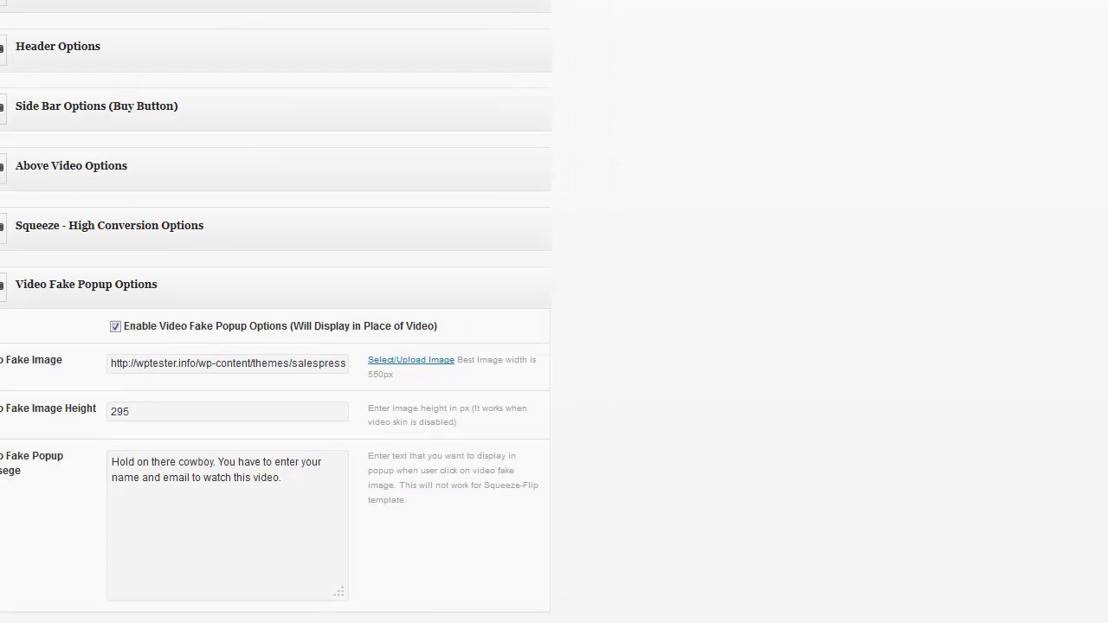
pyautogui.scroll(12, 554, 312)
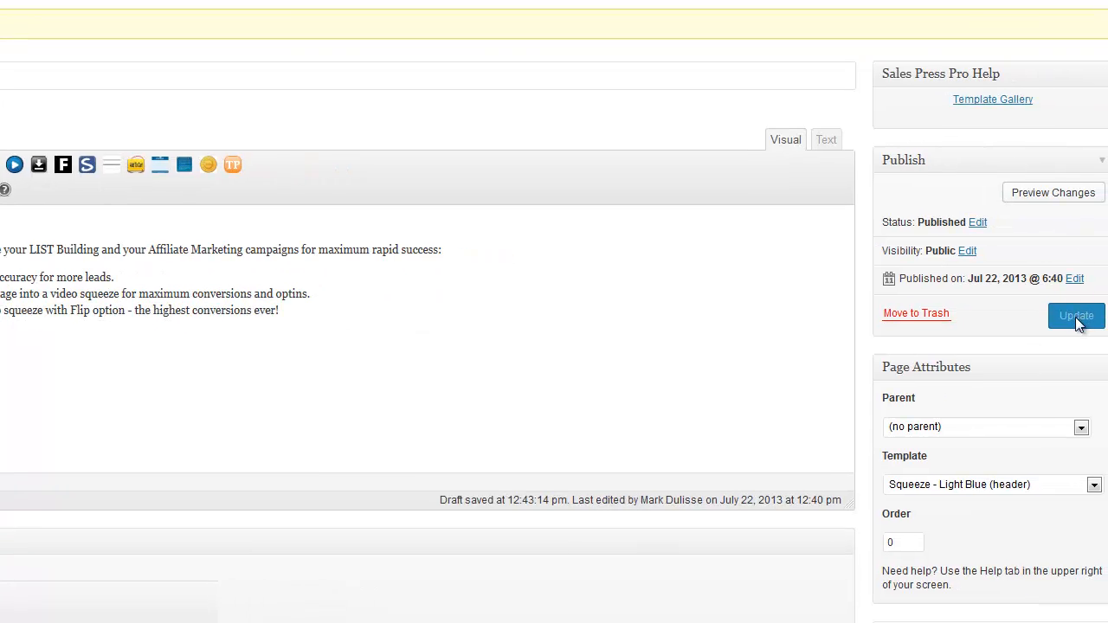
pyautogui.click(1077, 317)
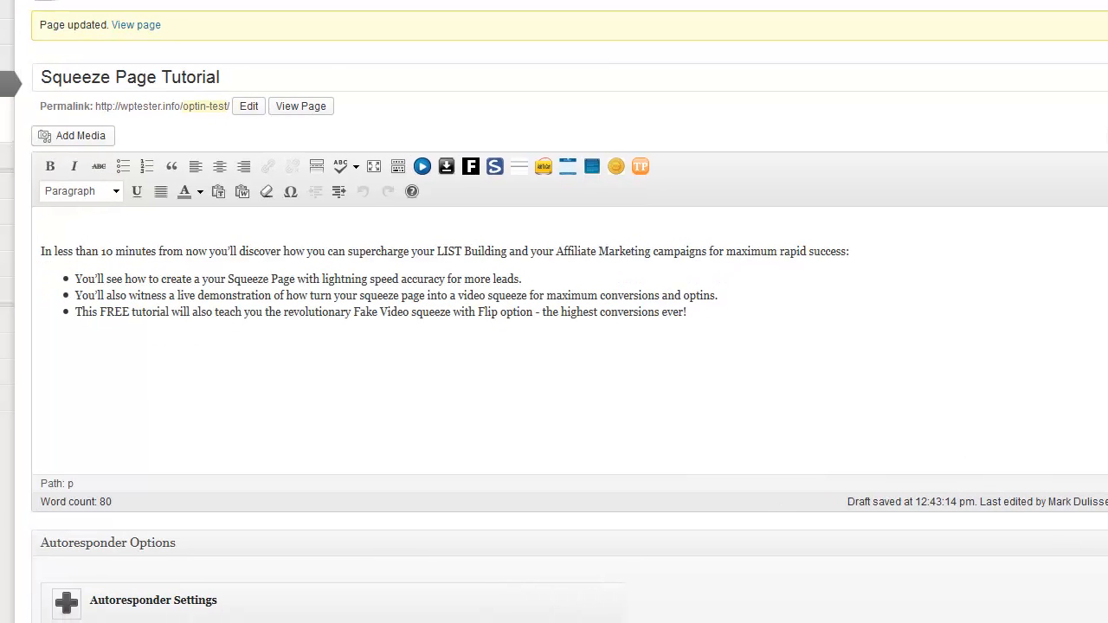
# Play the fake video twice on the live page, dismissing the cowboy warning, then open the Template dropdown
pyautogui.click(1102, 136)
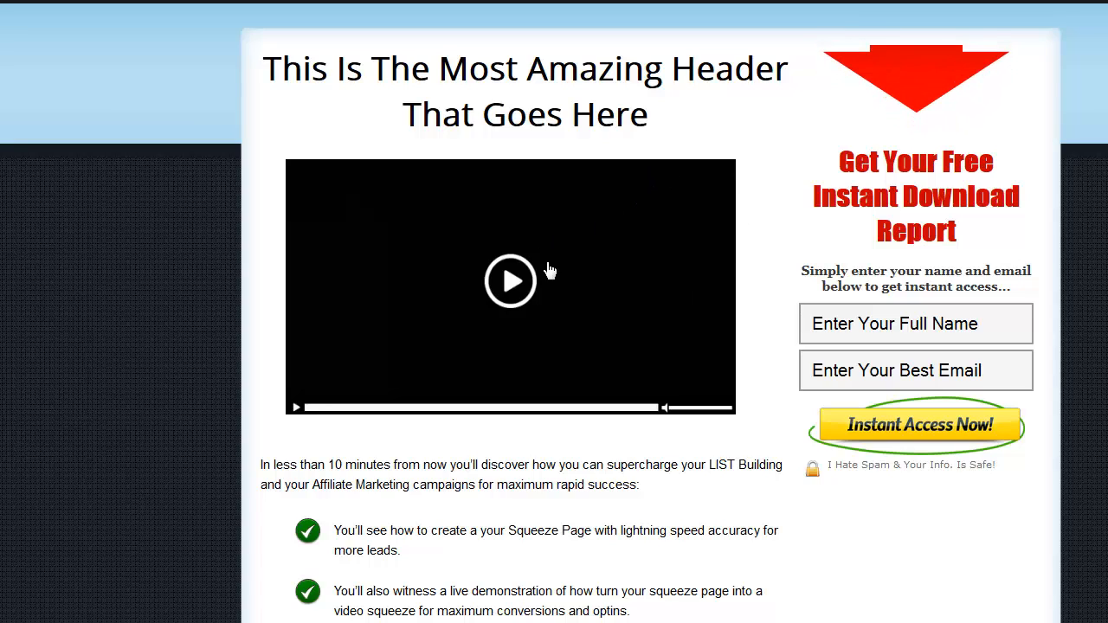
pyautogui.click(511, 277)
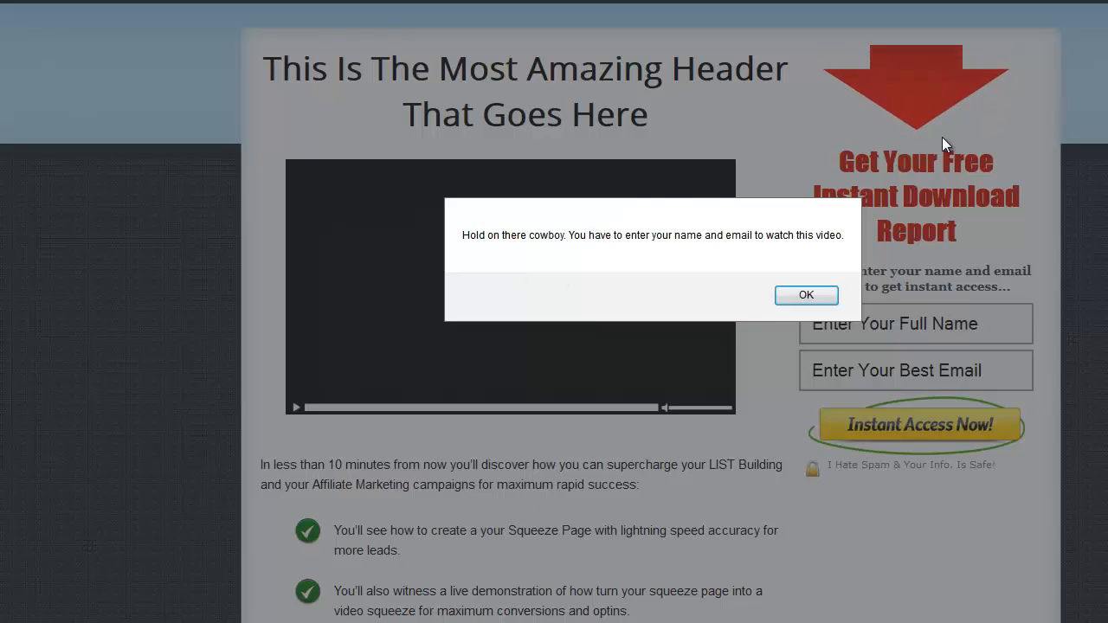
pyautogui.click(801, 297)
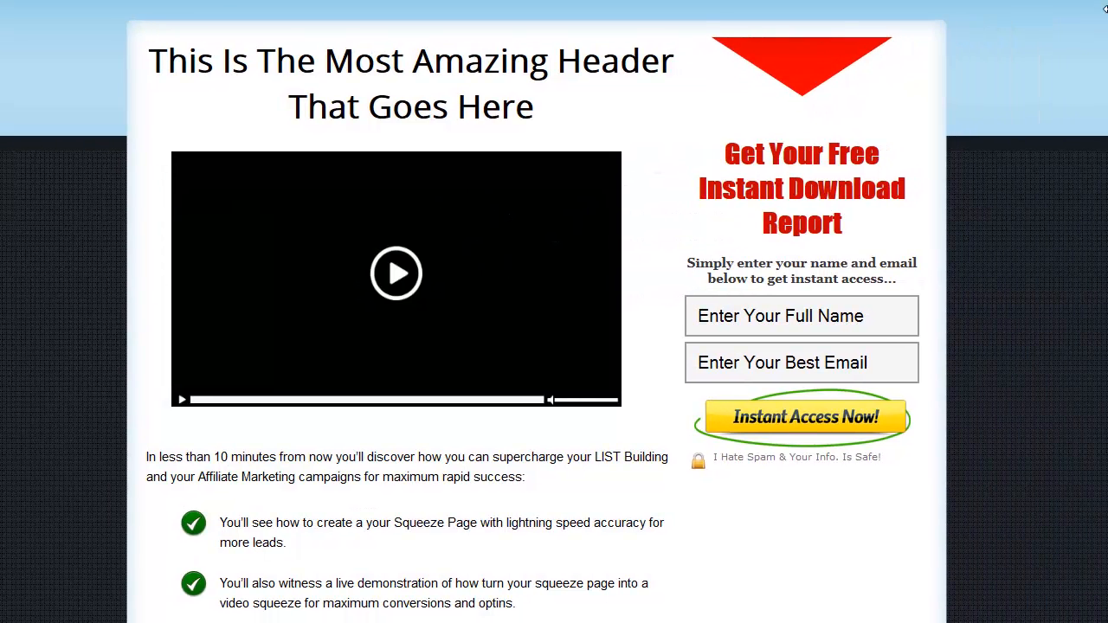
pyautogui.click(394, 288)
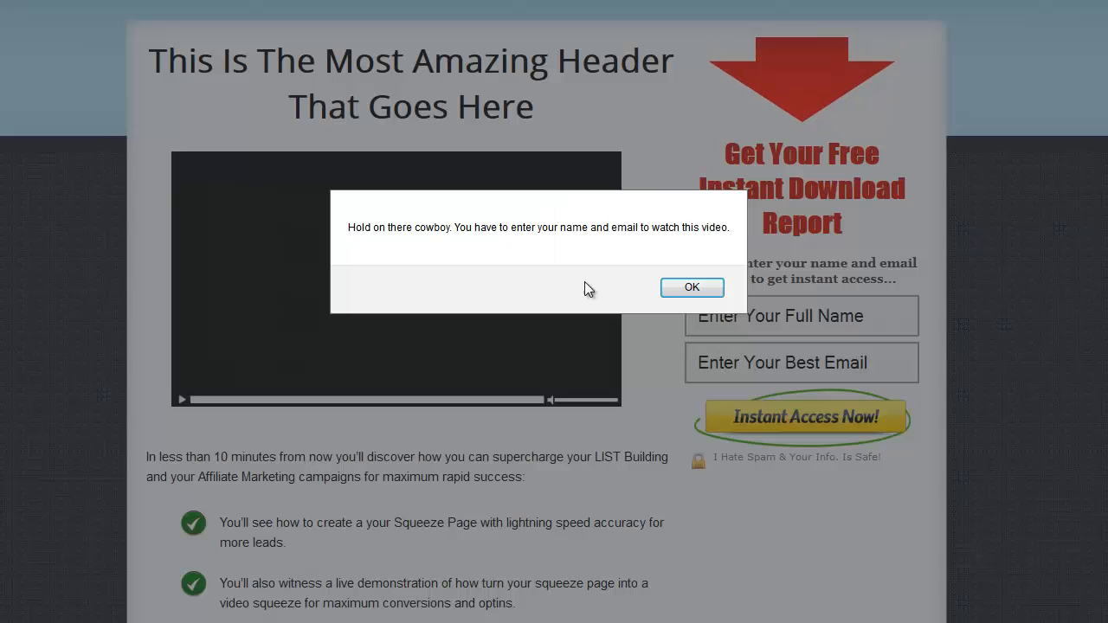
pyautogui.click(666, 287)
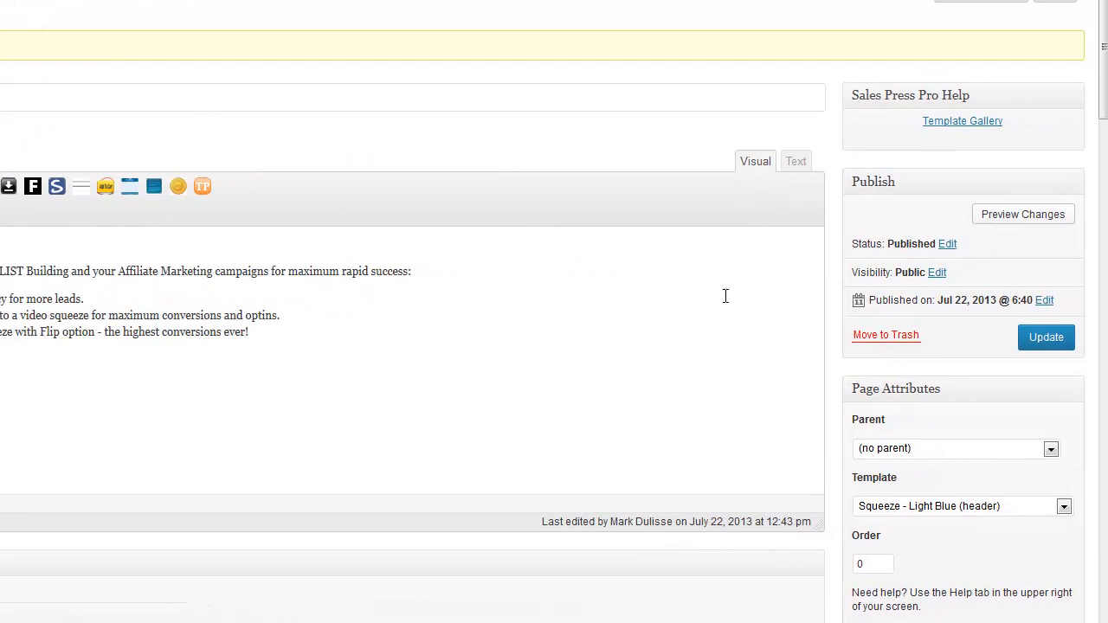
pyautogui.moveTo(1104, 51); pyautogui.dragTo(1105, 142)
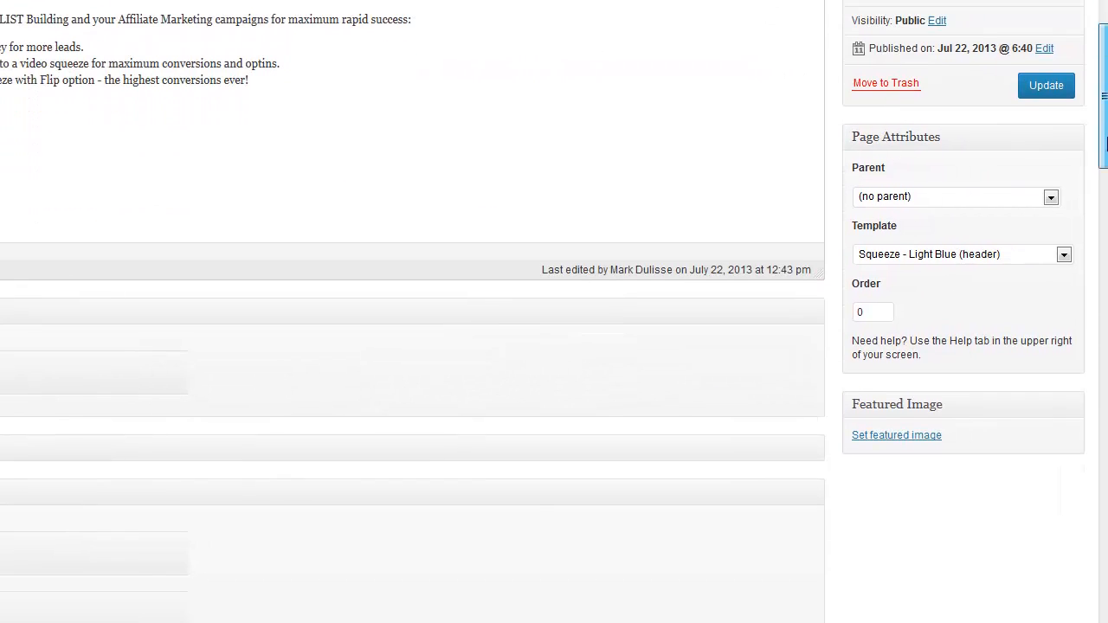
pyautogui.click(1064, 255)
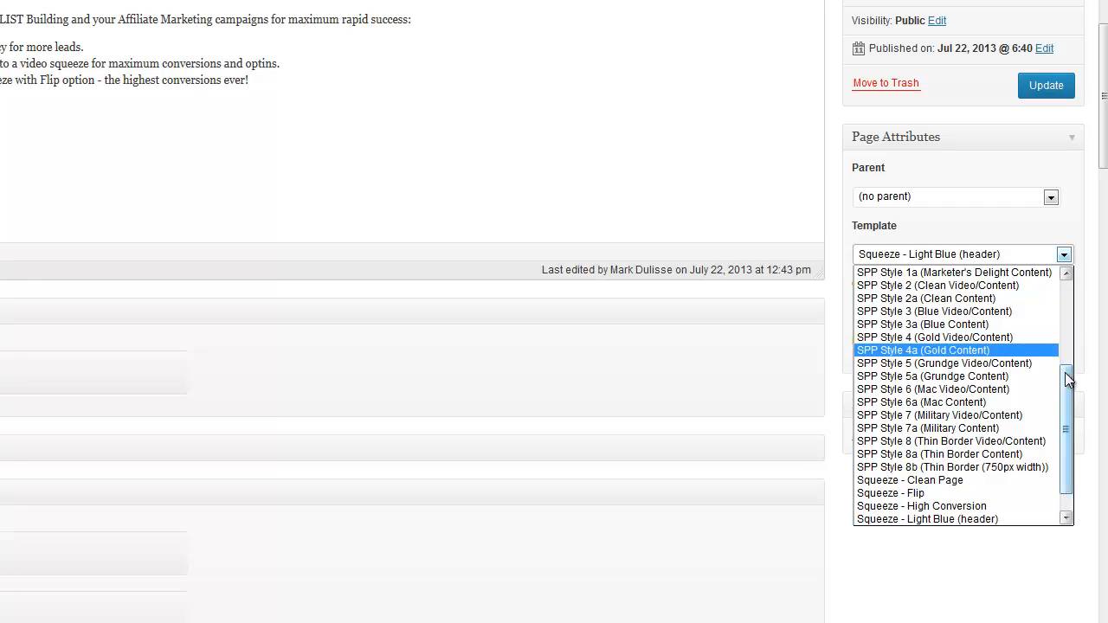
# Select the Squeeze - Flip template under Page Attributes and update the page
pyautogui.scroll(-1, 1058, 342)
pyautogui.click(958, 469)
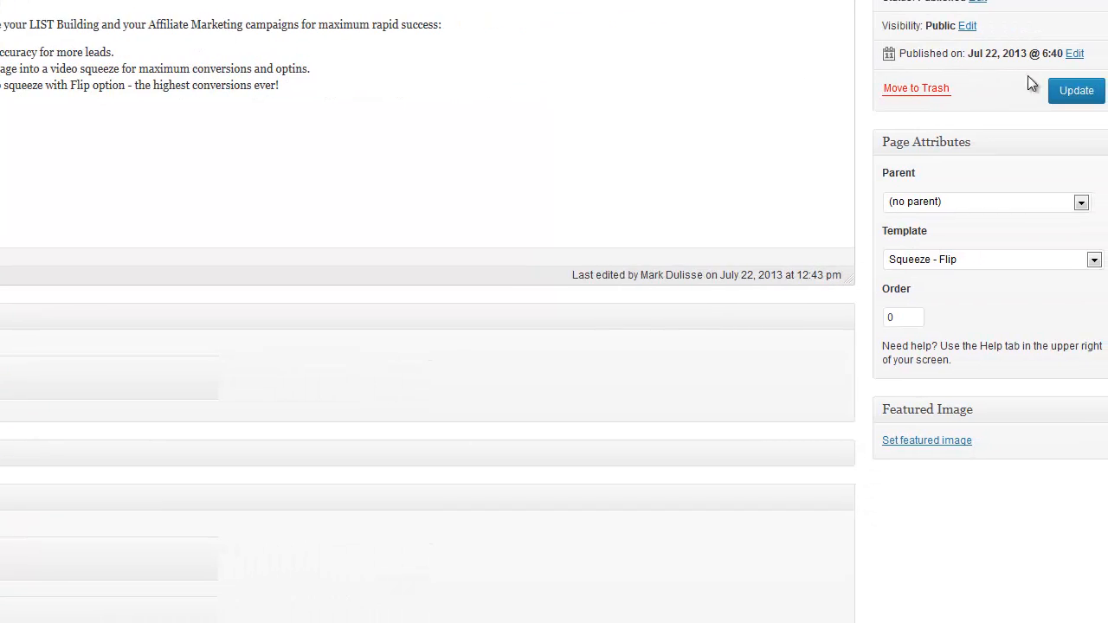
pyautogui.click(1080, 93)
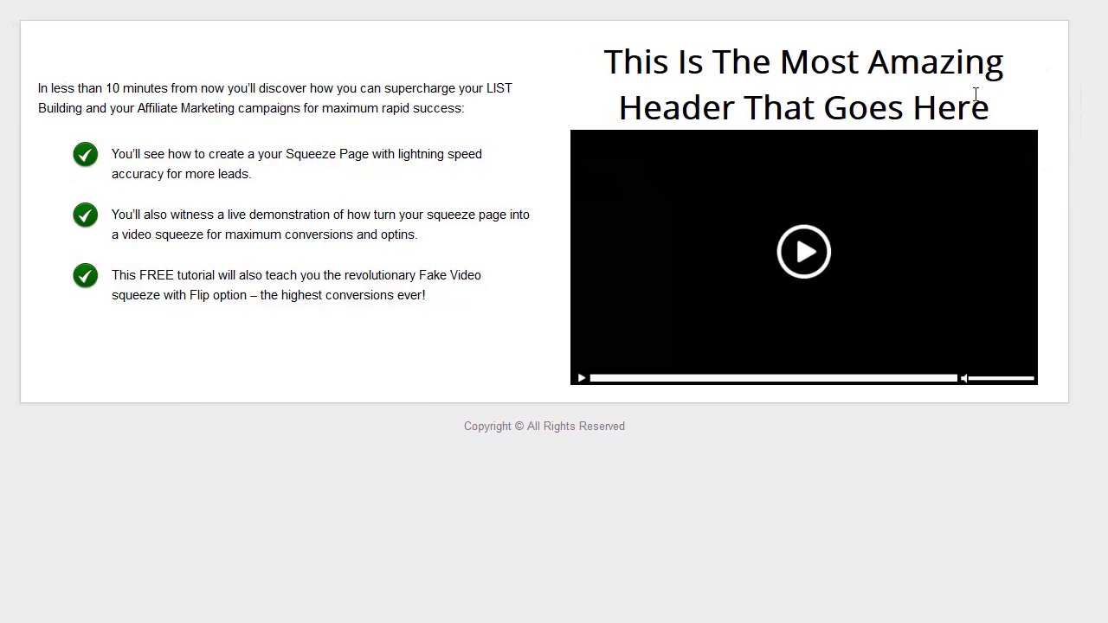
# On the live page, click the fake video so it flips to the opt-in form
pyautogui.moveTo(988, 109); pyautogui.dragTo(606, 60)
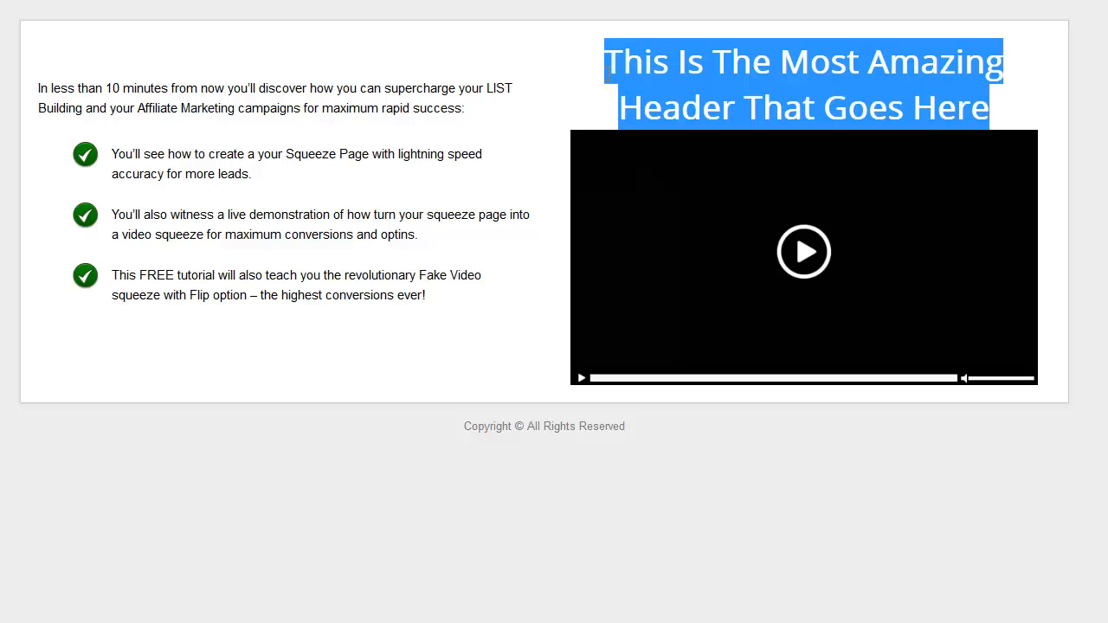
pyautogui.click(611, 73)
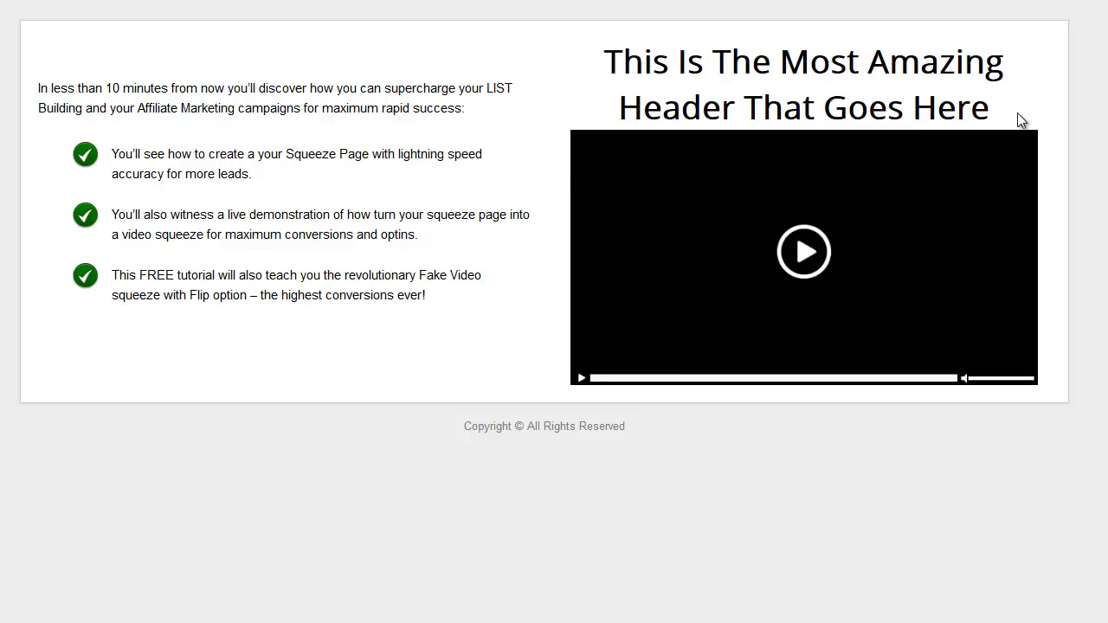
pyautogui.click(832, 265)
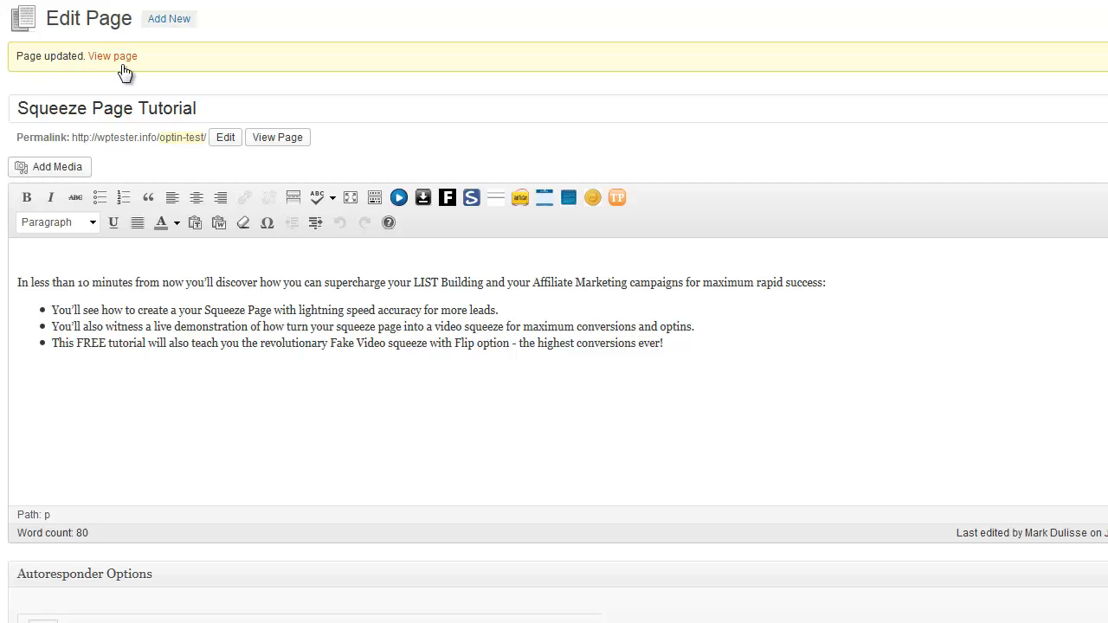
# Expand Above Video Options and change the header font size from 38 to 22
pyautogui.scroll(-10, 141, 288)
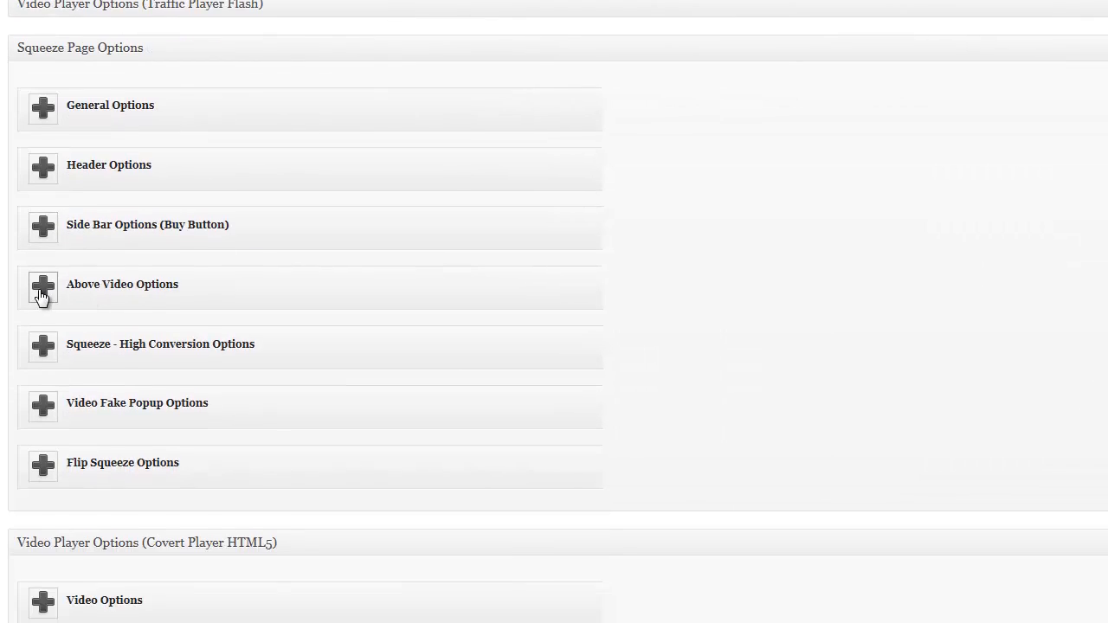
pyautogui.click(79, 284)
pyautogui.scroll(-3, 419, 278)
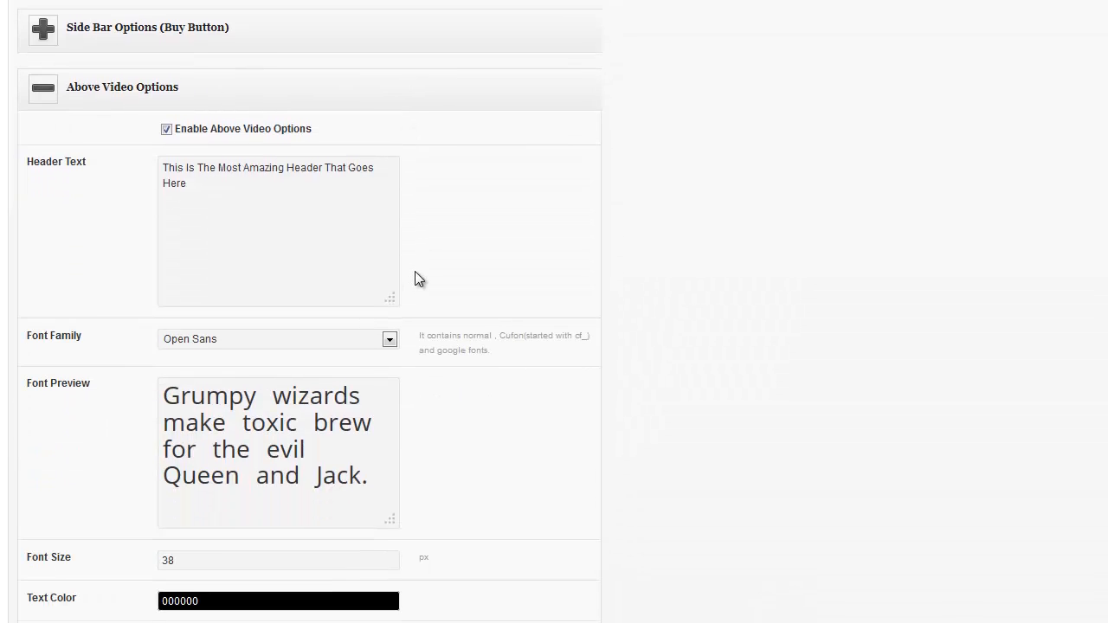
pyautogui.scroll(-2, 416, 279)
pyautogui.moveTo(196, 360); pyautogui.dragTo(146, 362)
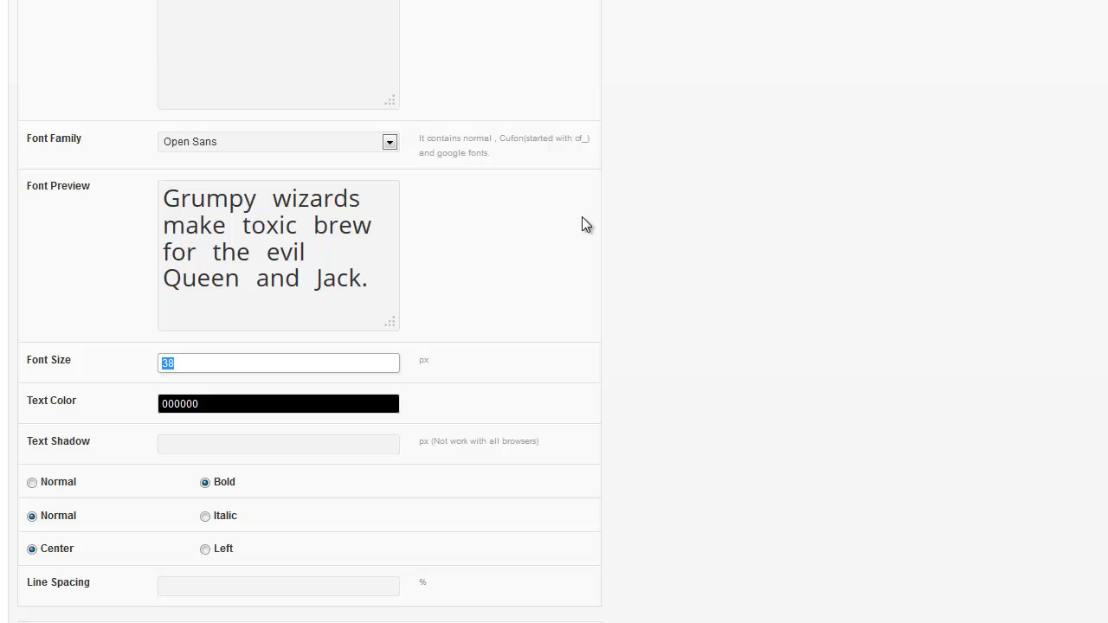
pyautogui.write('22')
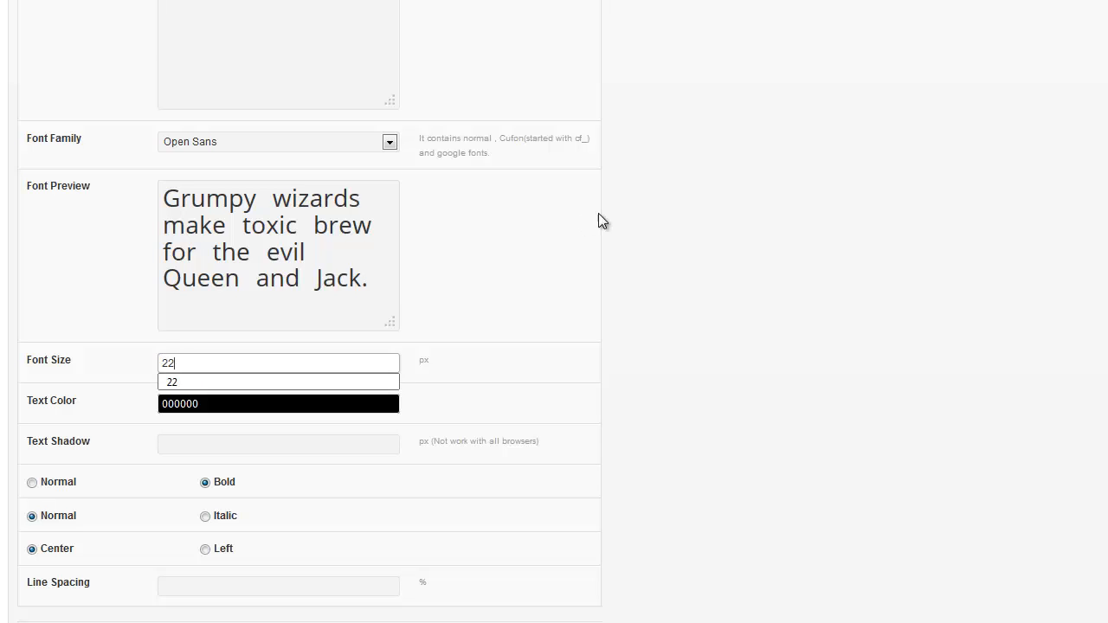
pyautogui.click(644, 207)
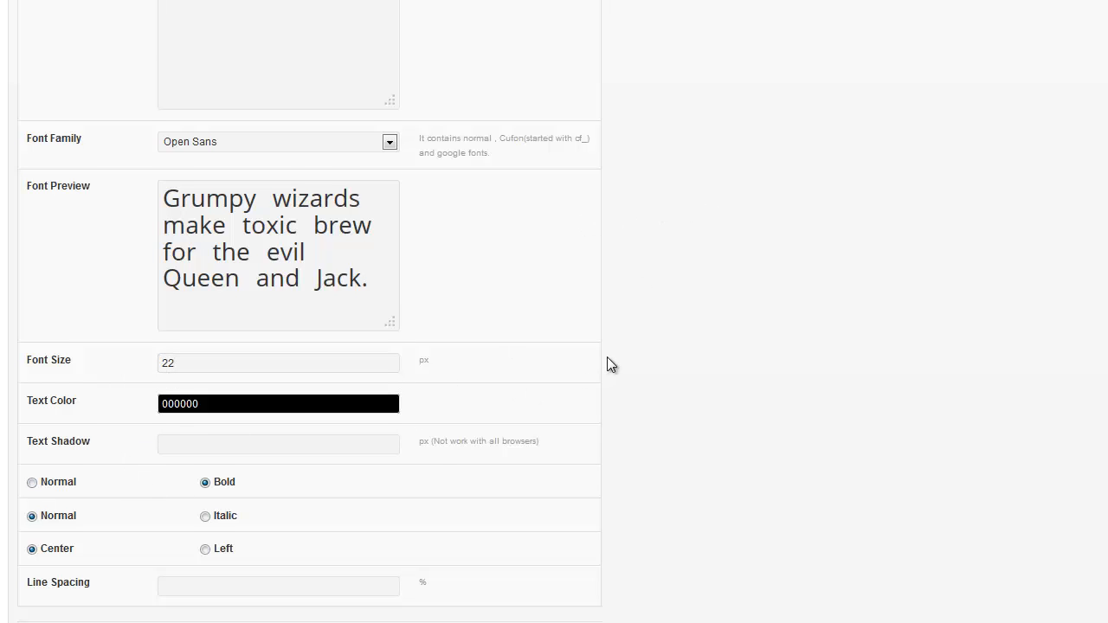
# Keep Open Sans as the header font and collapse Above Video Options
pyautogui.scroll(2, 563, 355)
pyautogui.click(390, 242)
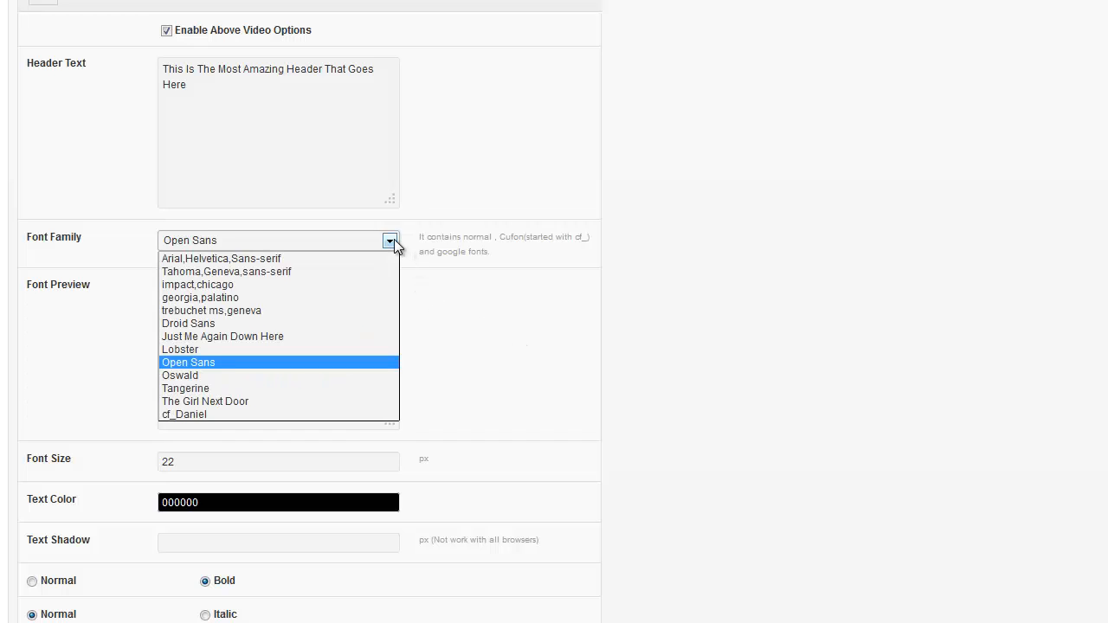
pyautogui.click(223, 362)
pyautogui.scroll(10, 772, 322)
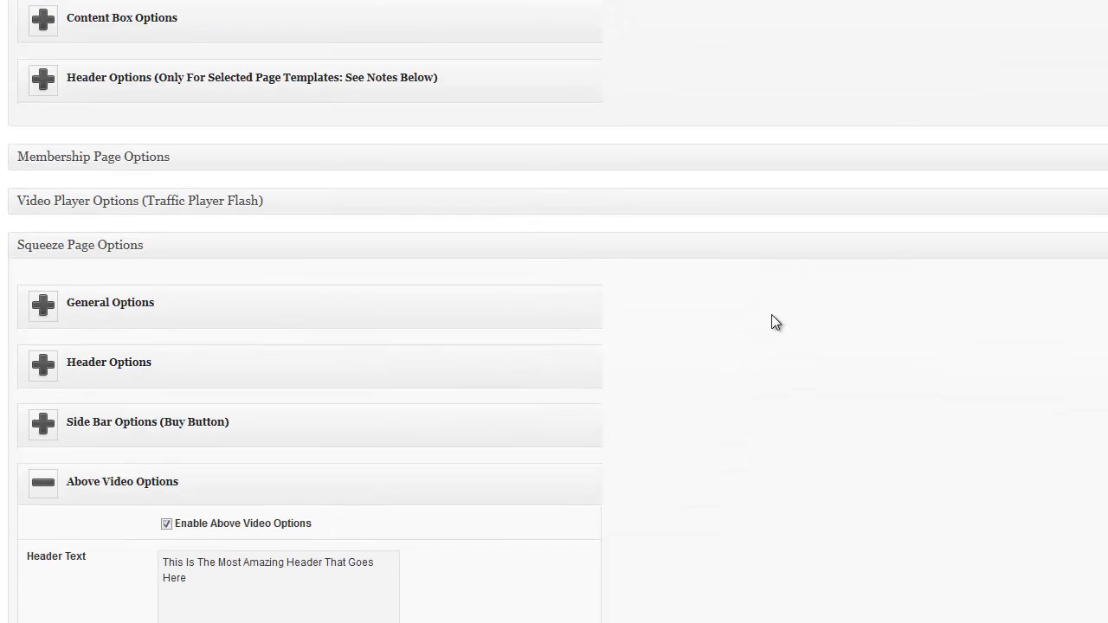
pyautogui.scroll(-6, 774, 322)
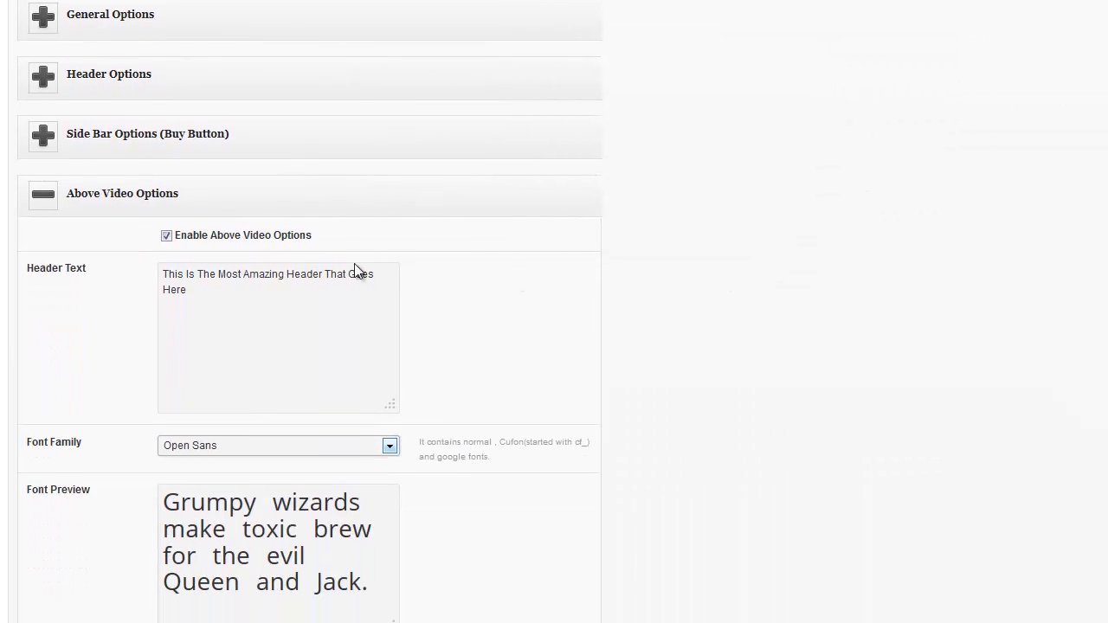
pyautogui.click(42, 192)
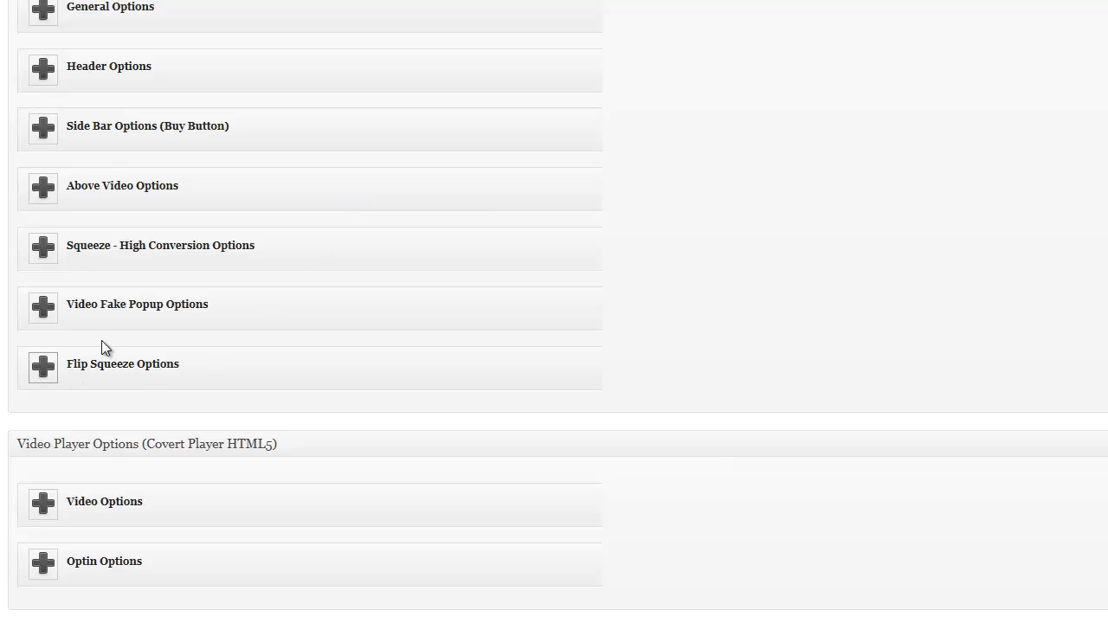
# Expand Flip Squeeze Options and change the main content background colour from FFFFFF to FFFFCC
pyautogui.click(43, 368)
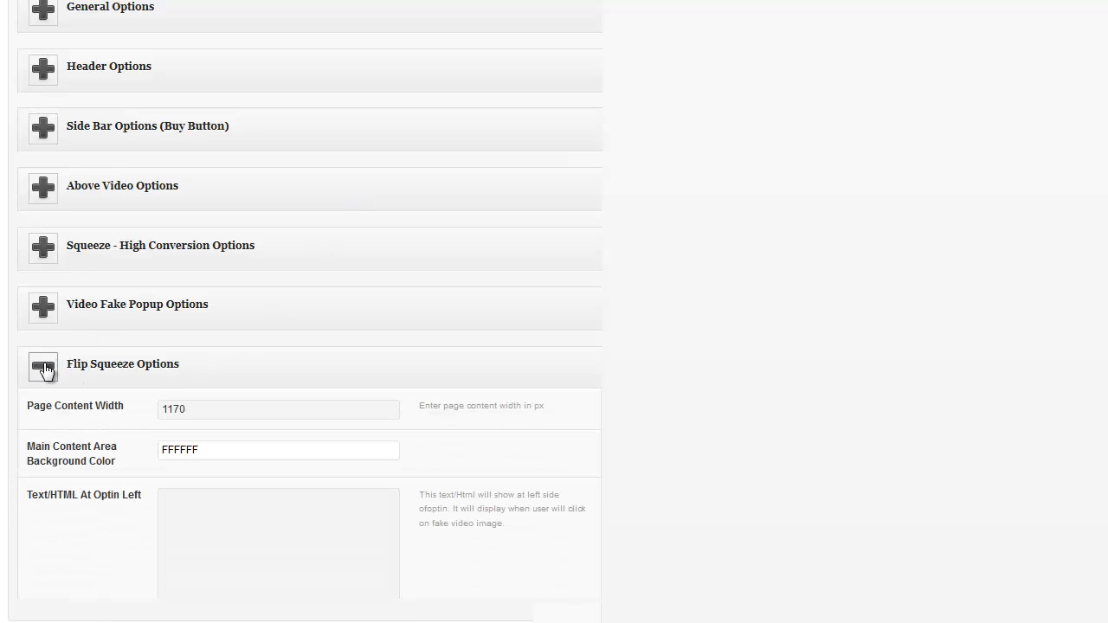
pyautogui.scroll(-2, 478, 300)
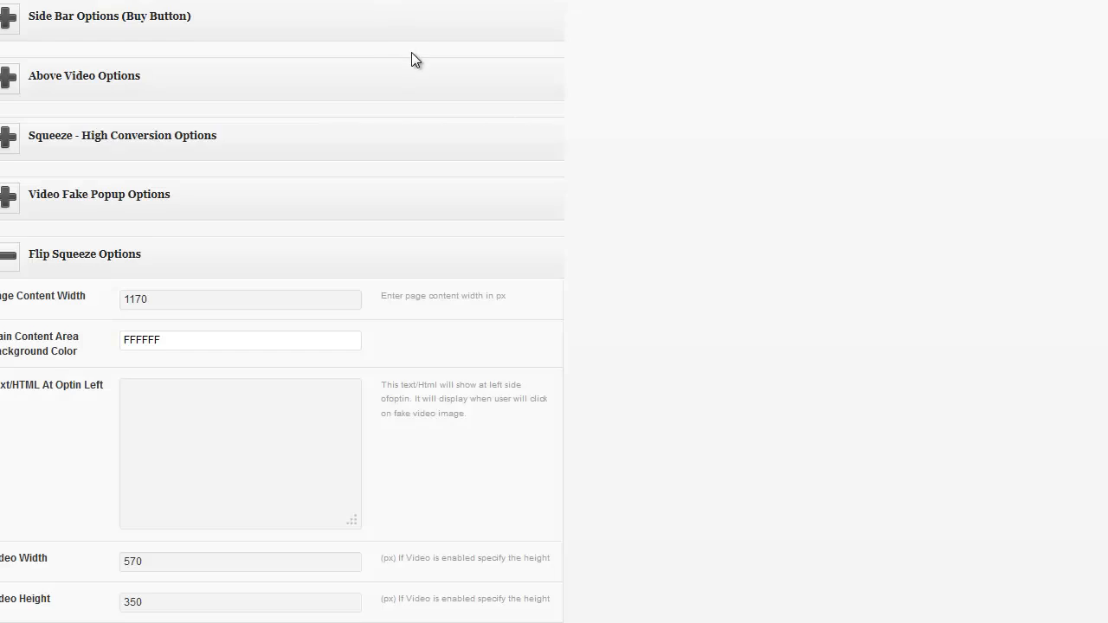
pyautogui.scroll(-1, 347, 104)
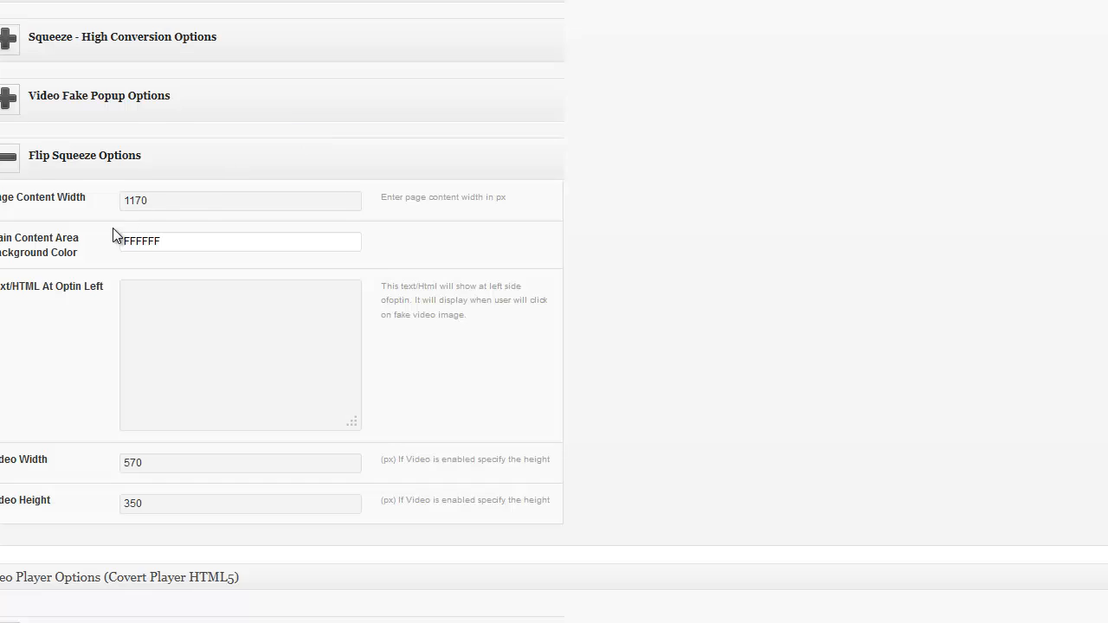
pyautogui.click(185, 243)
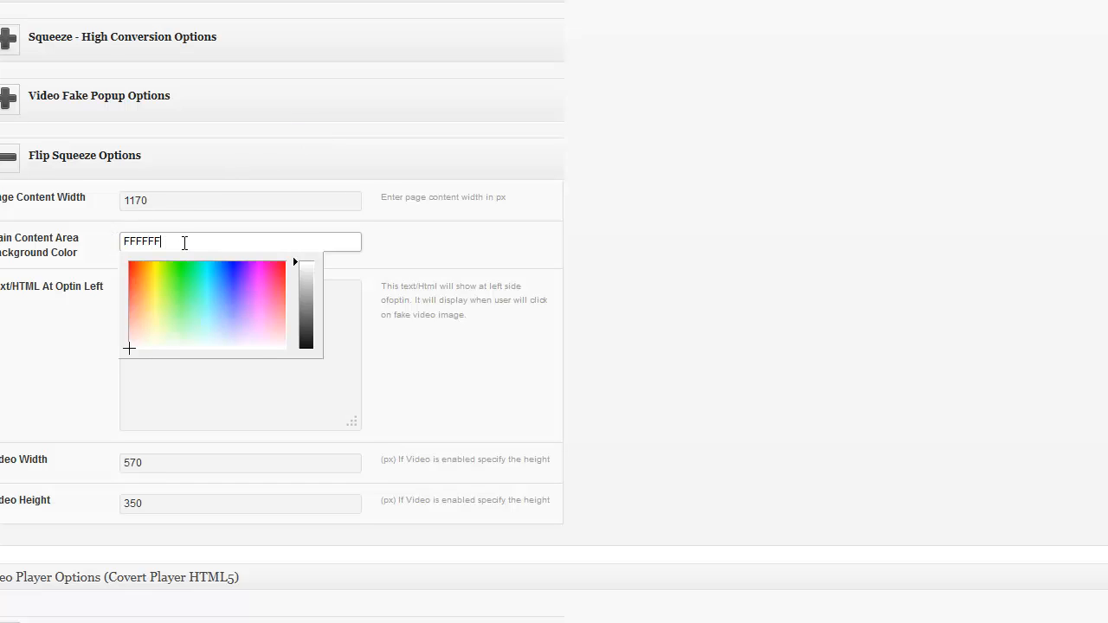
pyautogui.doubleClick(173, 242)
pyautogui.click(169, 242)
pyautogui.doubleClick(170, 242)
pyautogui.write('FFFFCC')
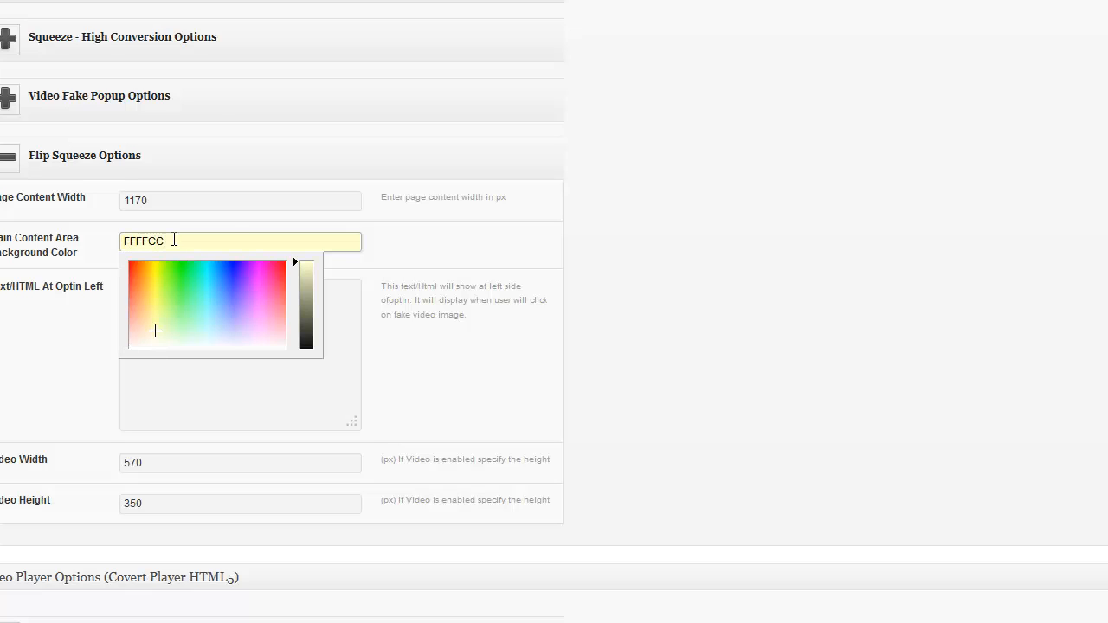
pyautogui.click(772, 220)
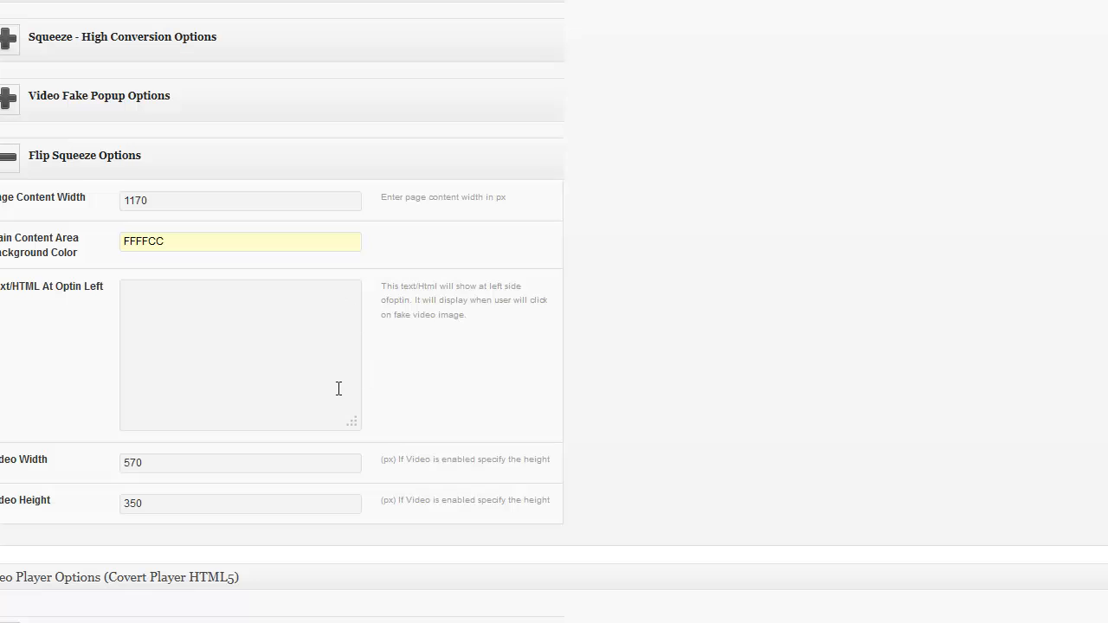
# Update the page to save the FFFFCC background colour
pyautogui.scroll(15, 924, 204)
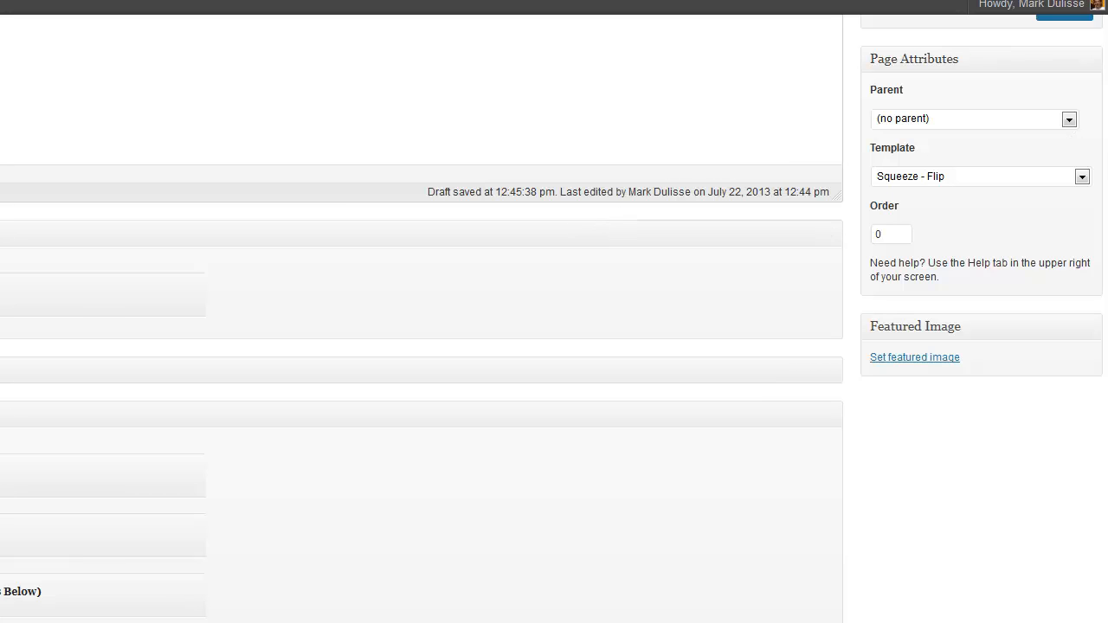
pyautogui.scroll(2, 1065, 156)
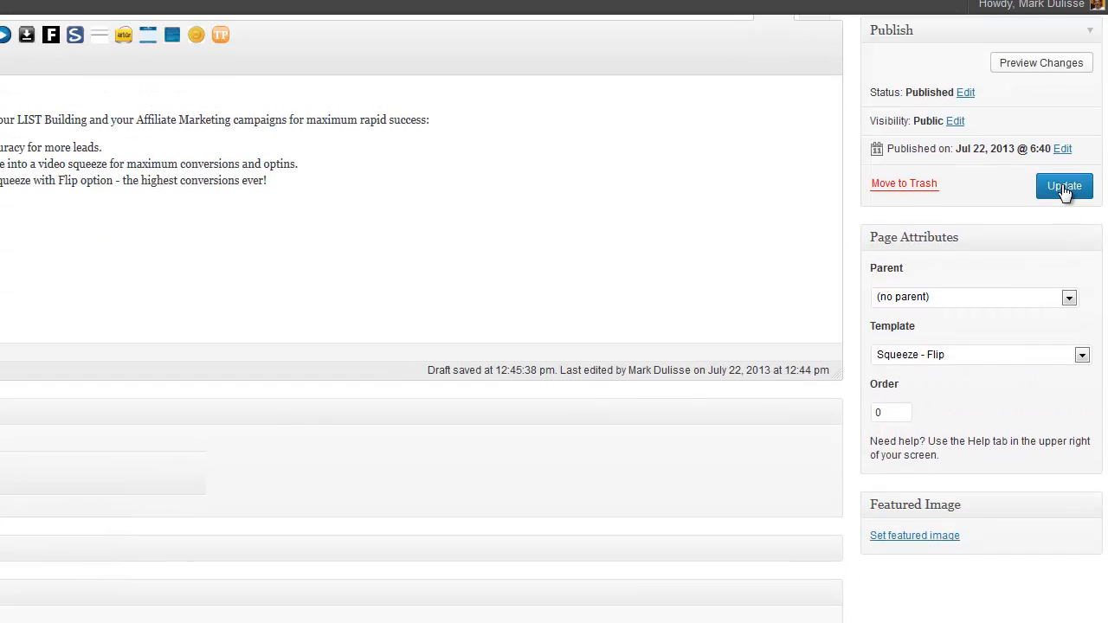
pyautogui.click(1063, 187)
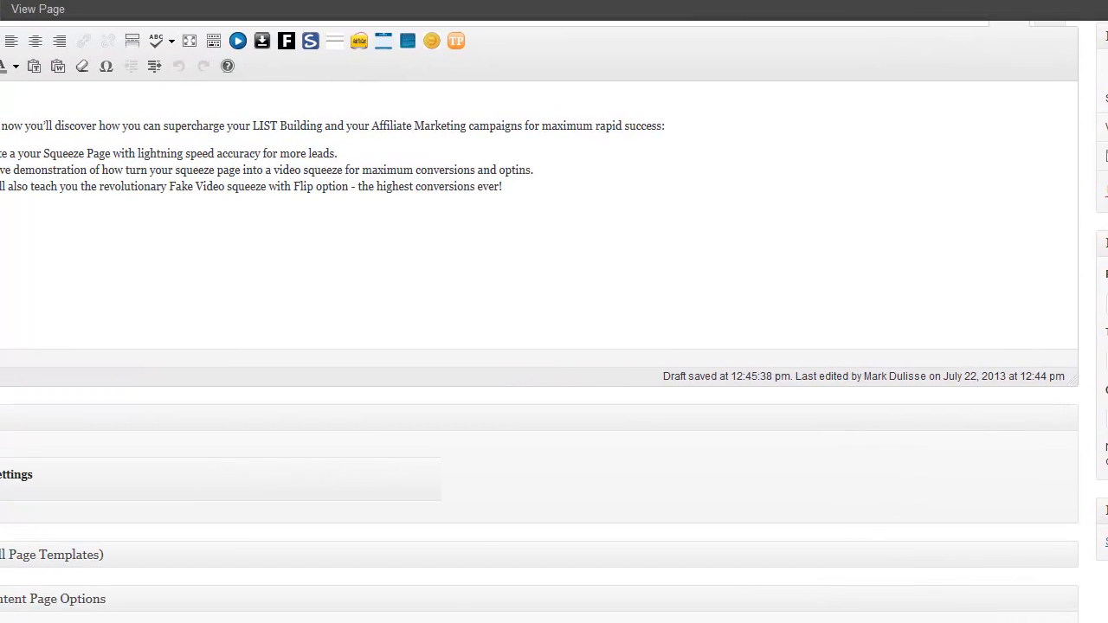
# Look at the live page showing the pale yellow FFFFCC content box
pyautogui.hotkey('ctrl', 'Tab')
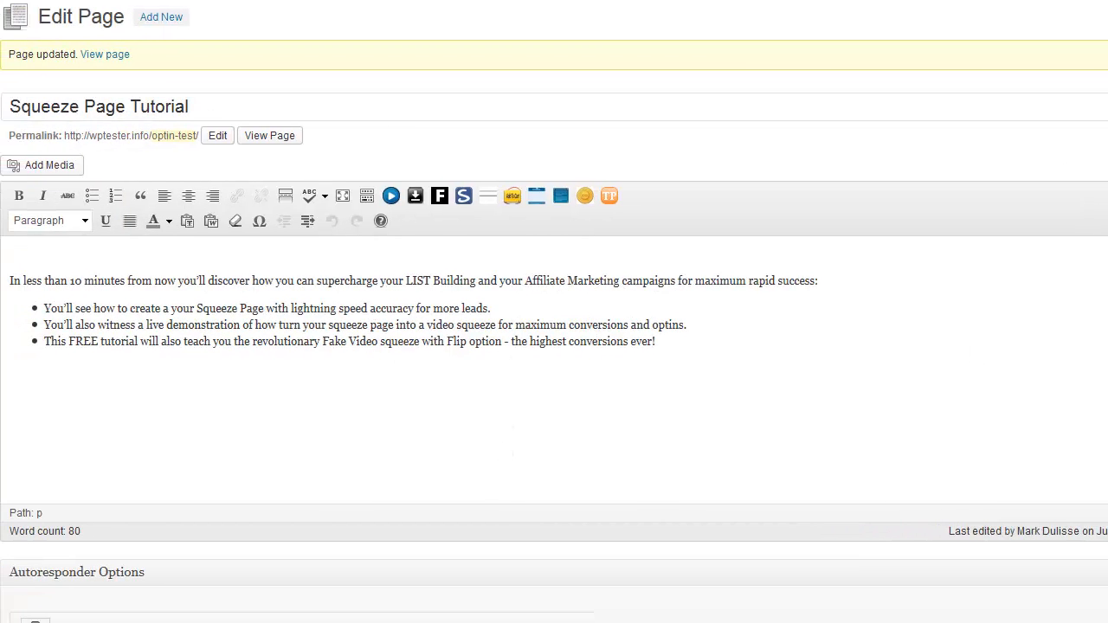
pyautogui.scroll(-14, 554, 312)
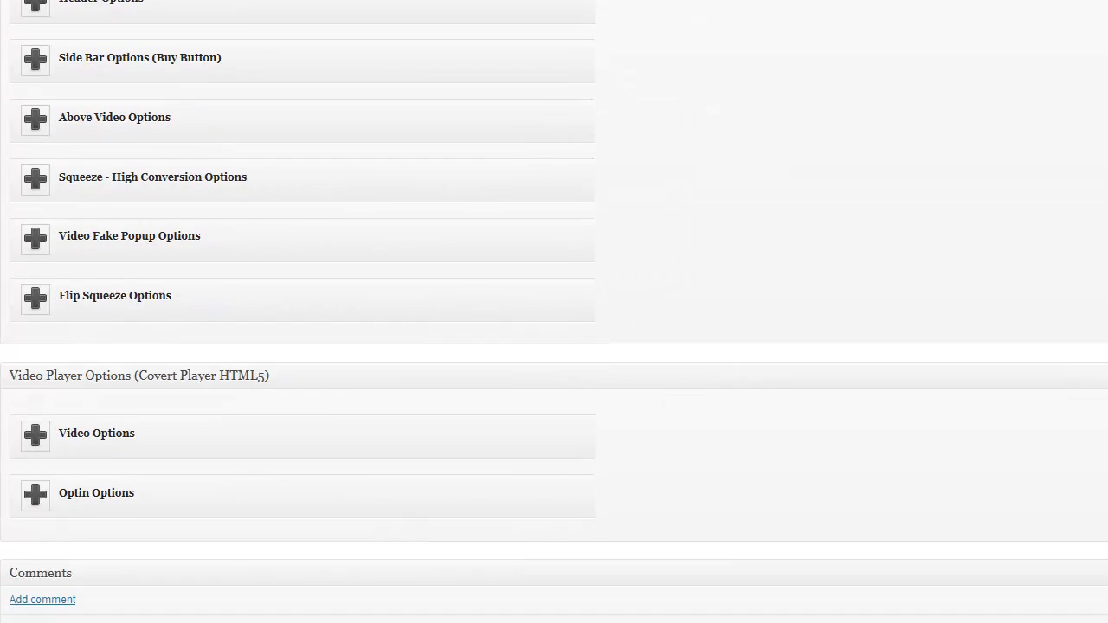
pyautogui.scroll(1, 555, 312)
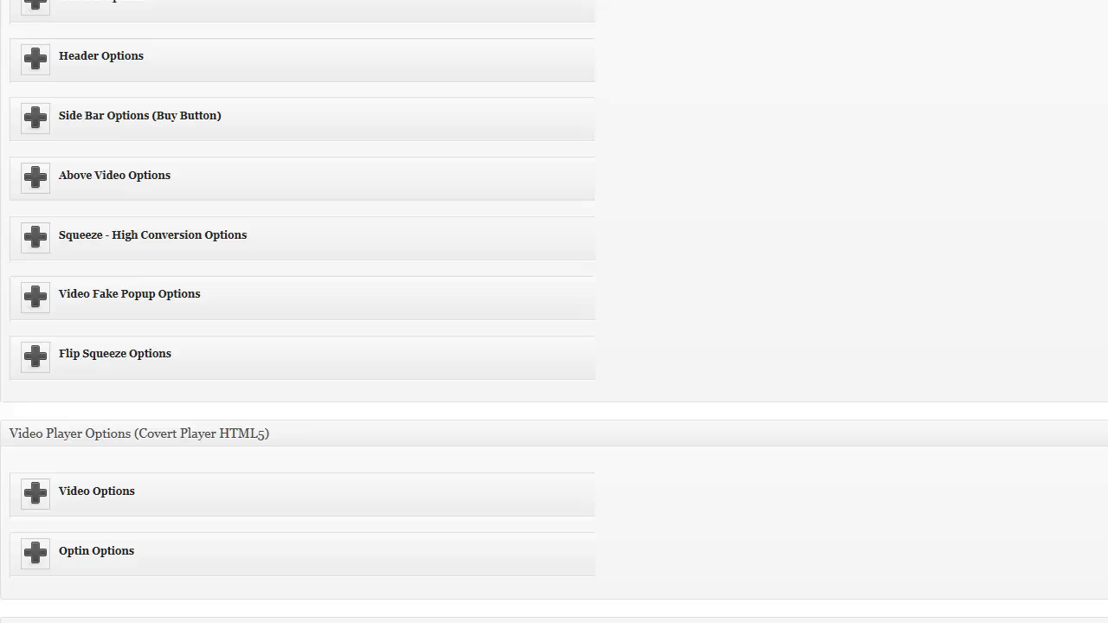
# Expand Flip Squeeze Options and change the background colour from FFFFCC back to FFFFFF
pyautogui.click(35, 357)
pyautogui.click(210, 440)
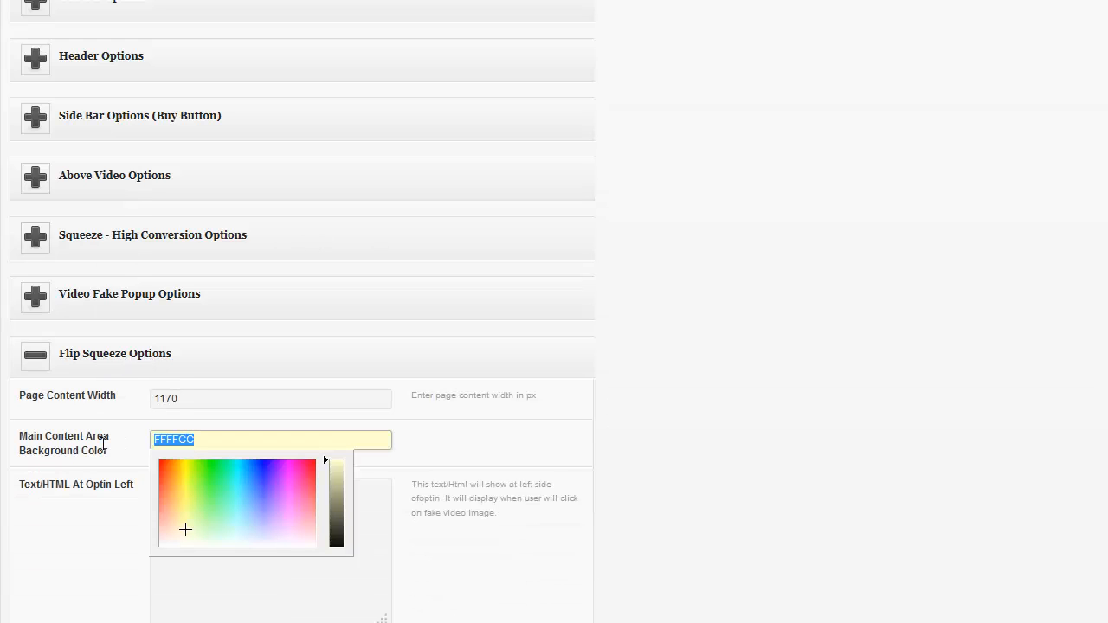
pyautogui.write('FFFFFF')
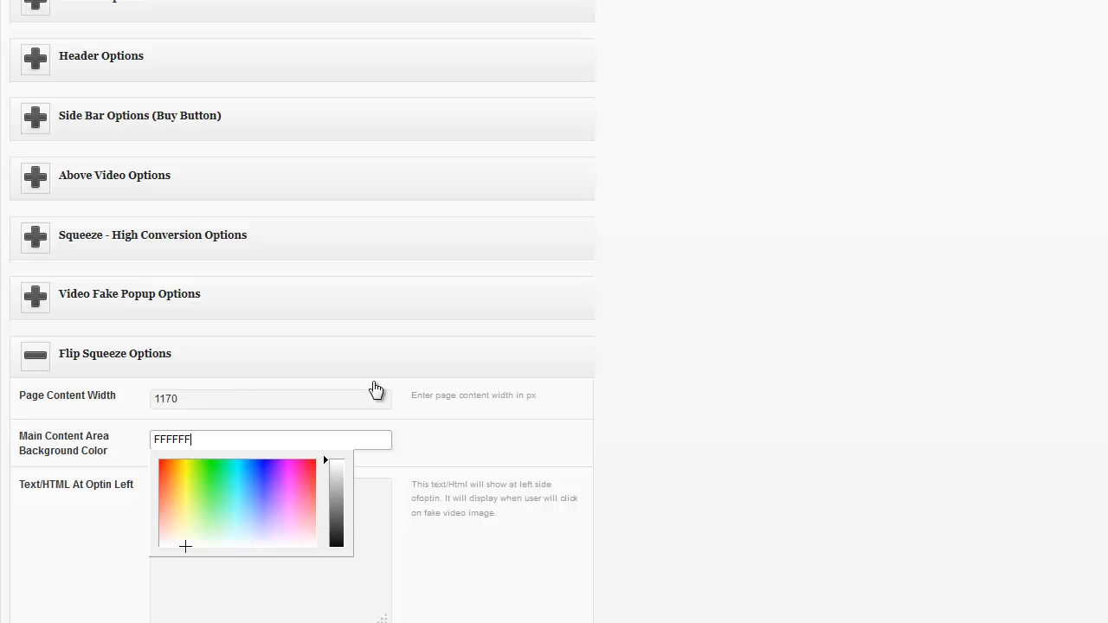
pyautogui.click(895, 338)
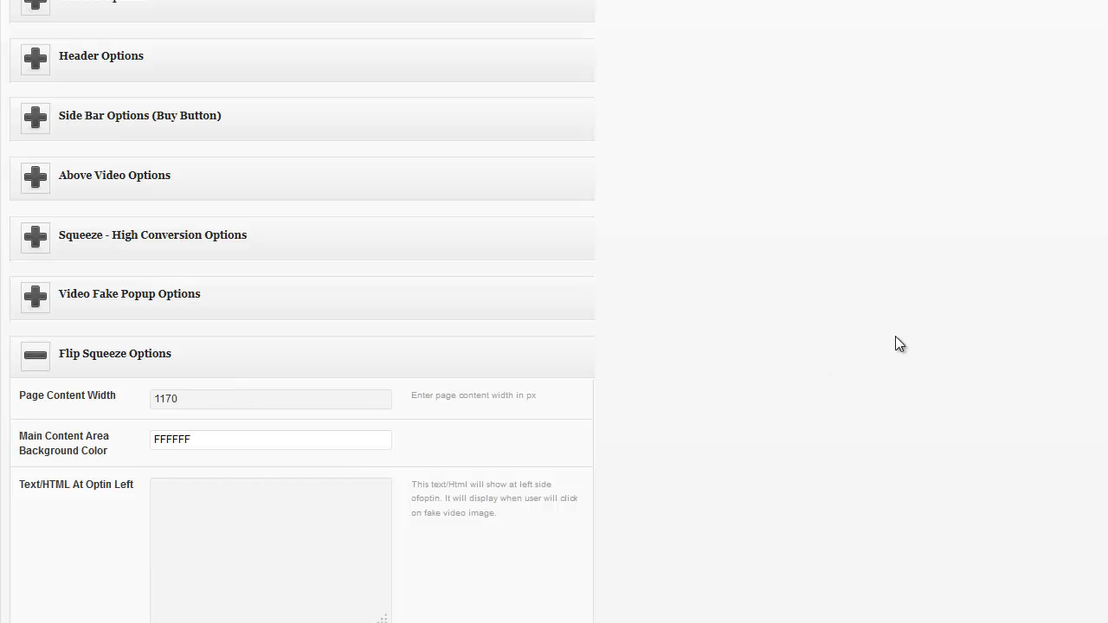
pyautogui.scroll(15, 895, 336)
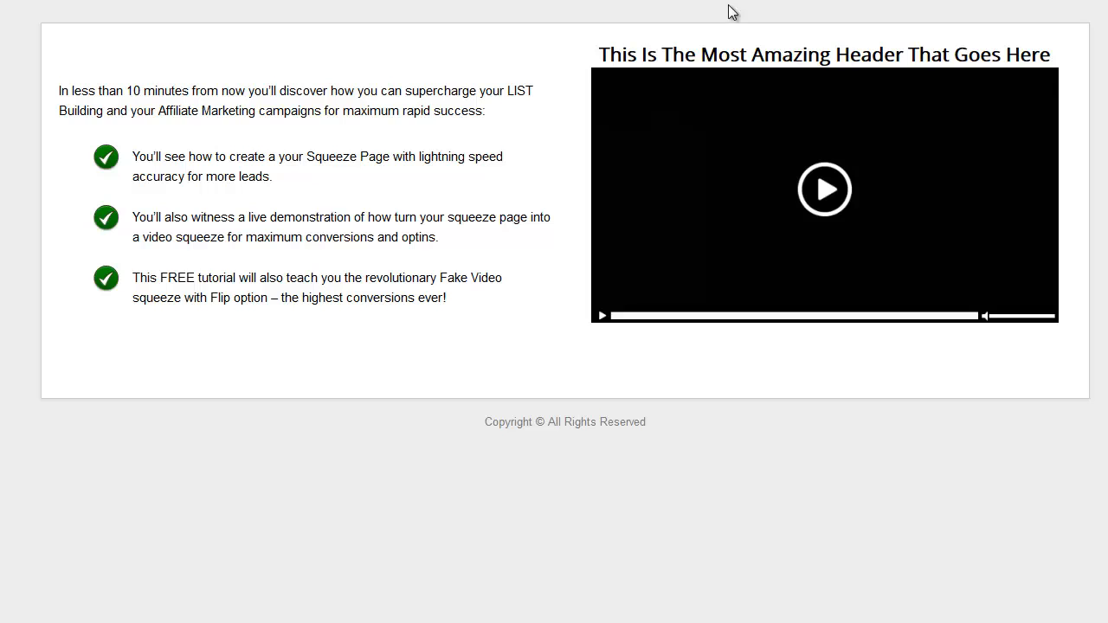
pyautogui.moveTo(1000, 57); pyautogui.dragTo(793, 57)
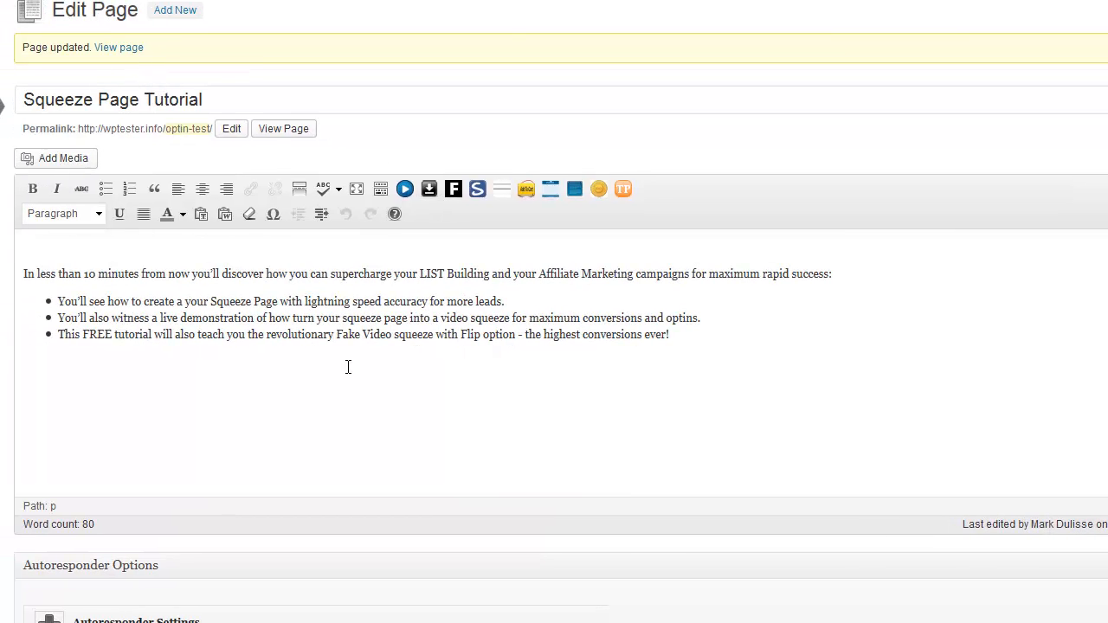
# Expand Above Video Options, end the header text with 'Video Ever', and set its font to Lobster
pyautogui.scroll(-10, 251, 267)
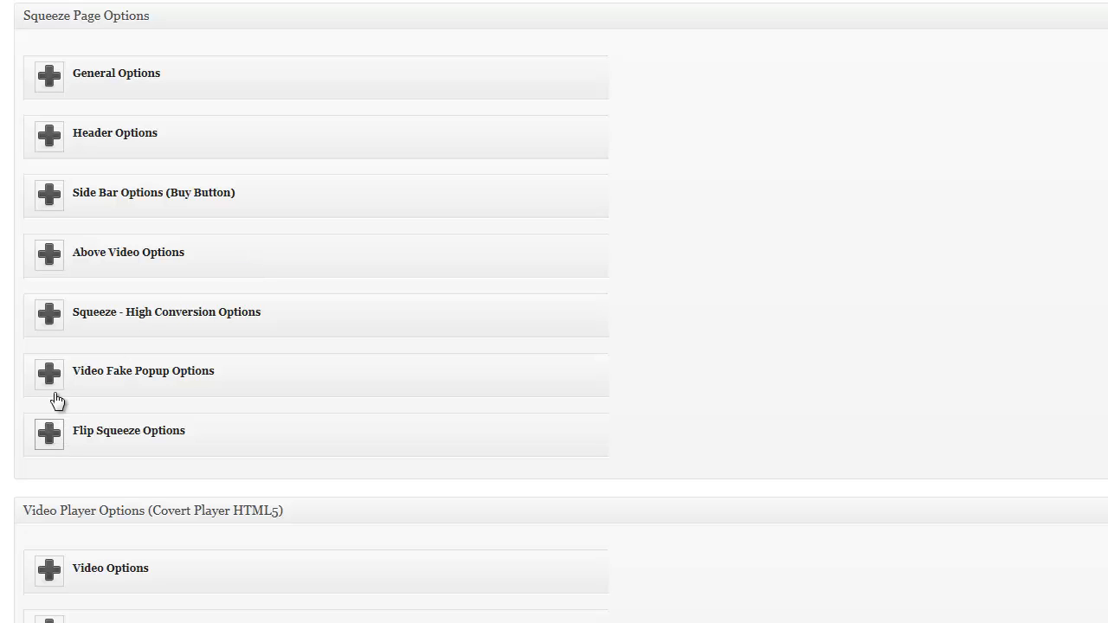
pyautogui.click(110, 267)
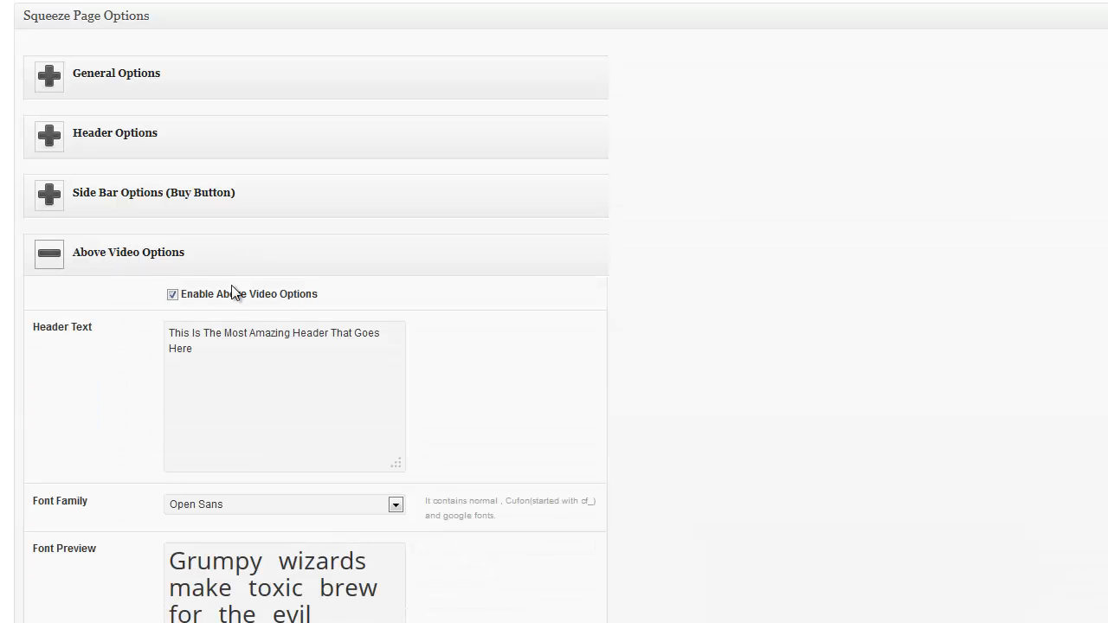
pyautogui.moveTo(293, 333); pyautogui.dragTo(331, 354)
pyautogui.write('V')
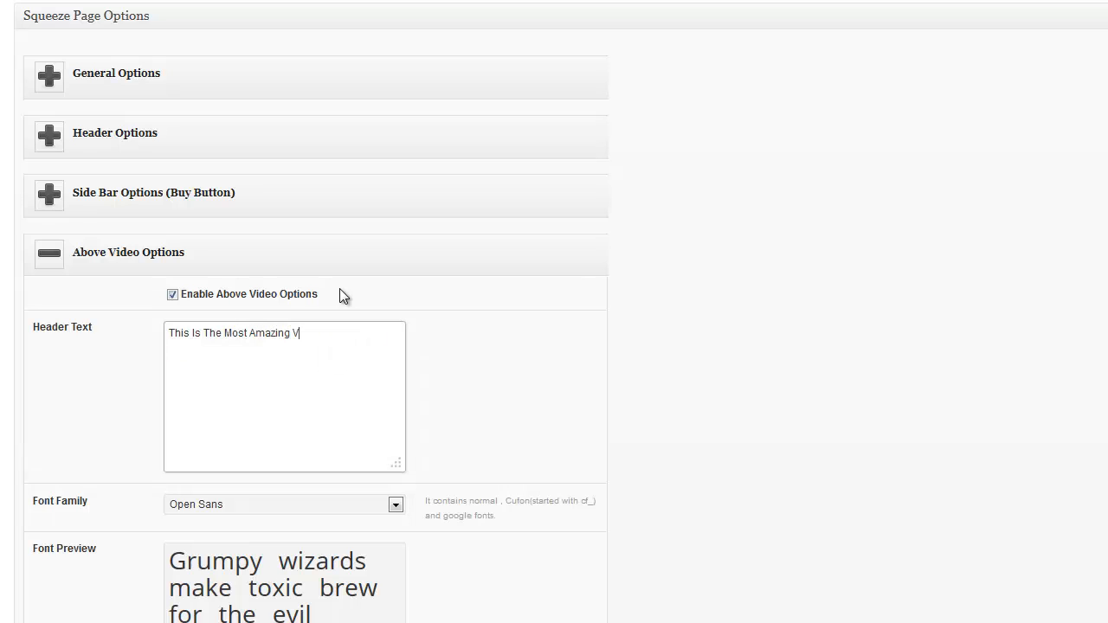
pyautogui.write('ideo Ever')
pyautogui.click(394, 505)
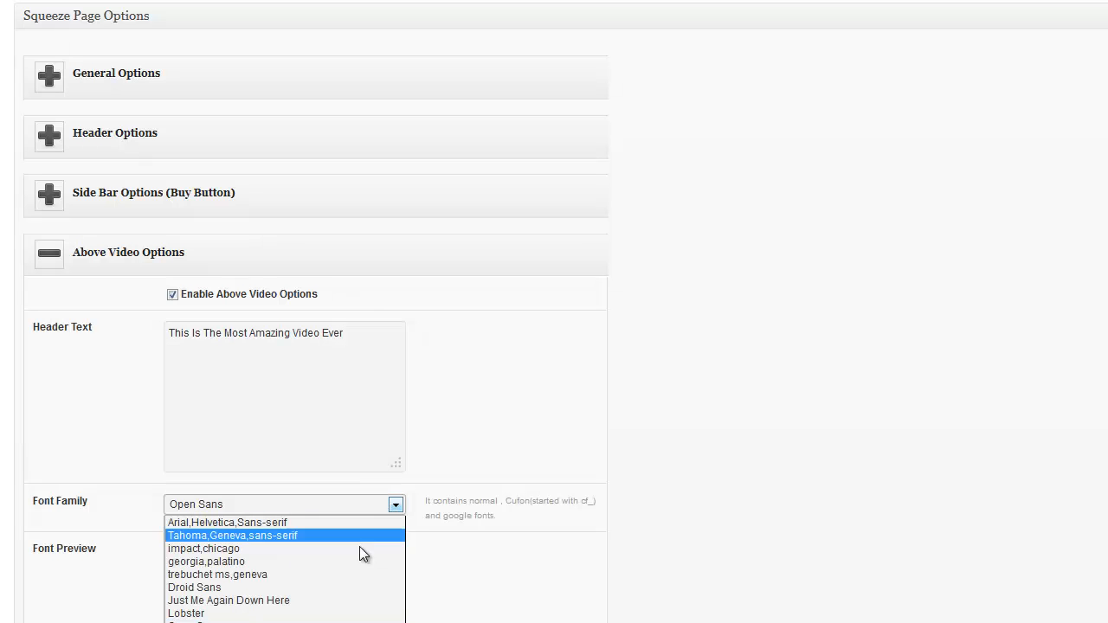
pyautogui.click(329, 614)
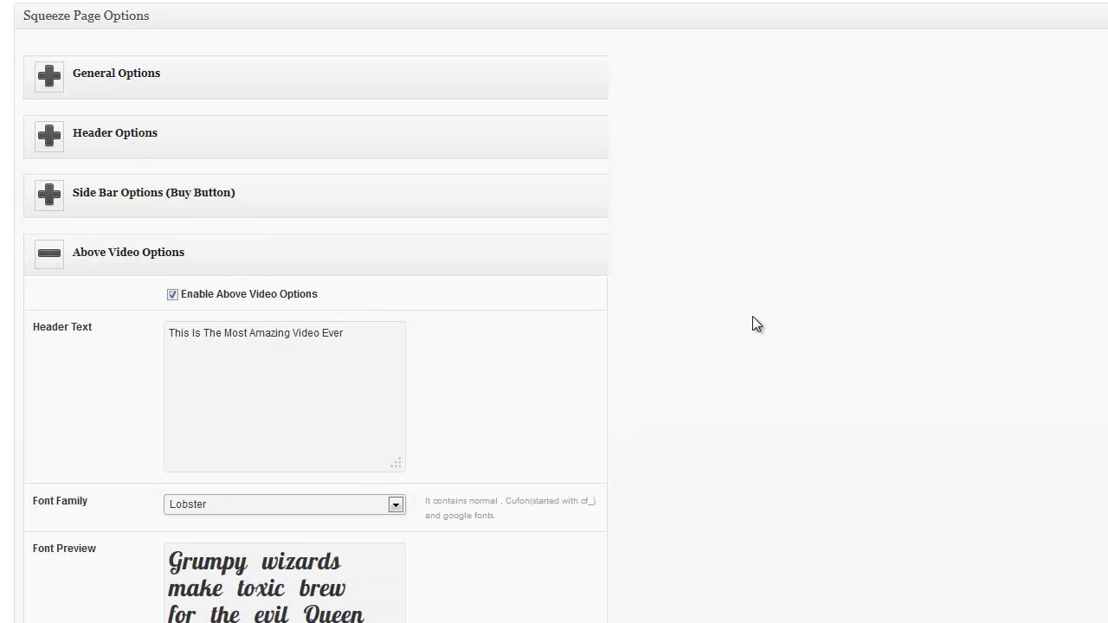
pyautogui.scroll(10, 1027, 247)
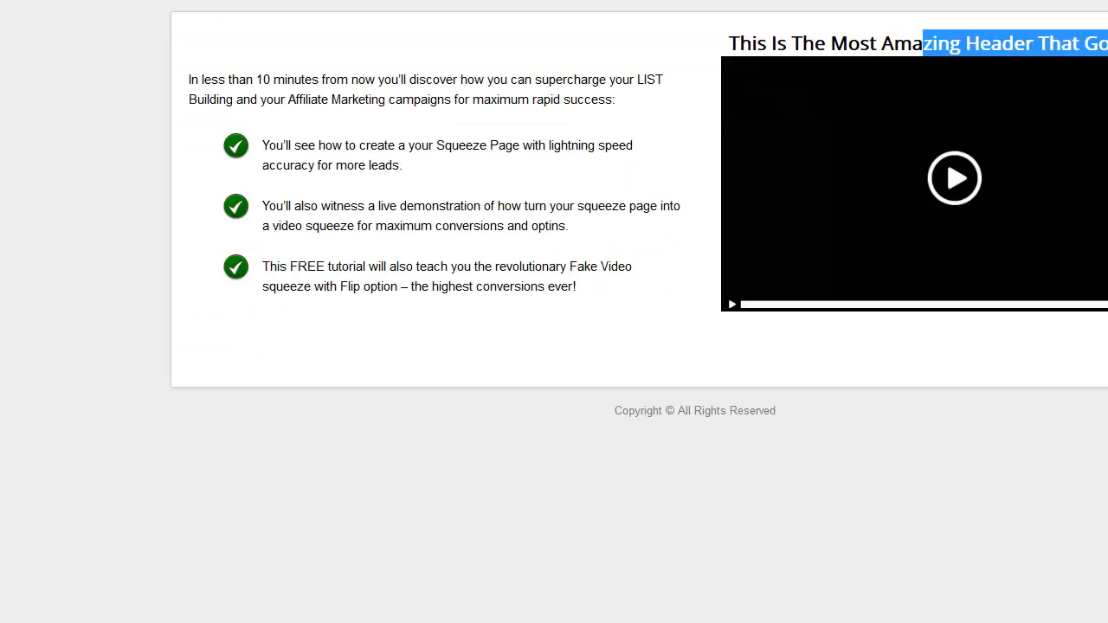
# View the live page's Lobster header 'This Is The Most Amazing Video Ever' above the video
pyautogui.click(1092, 43)
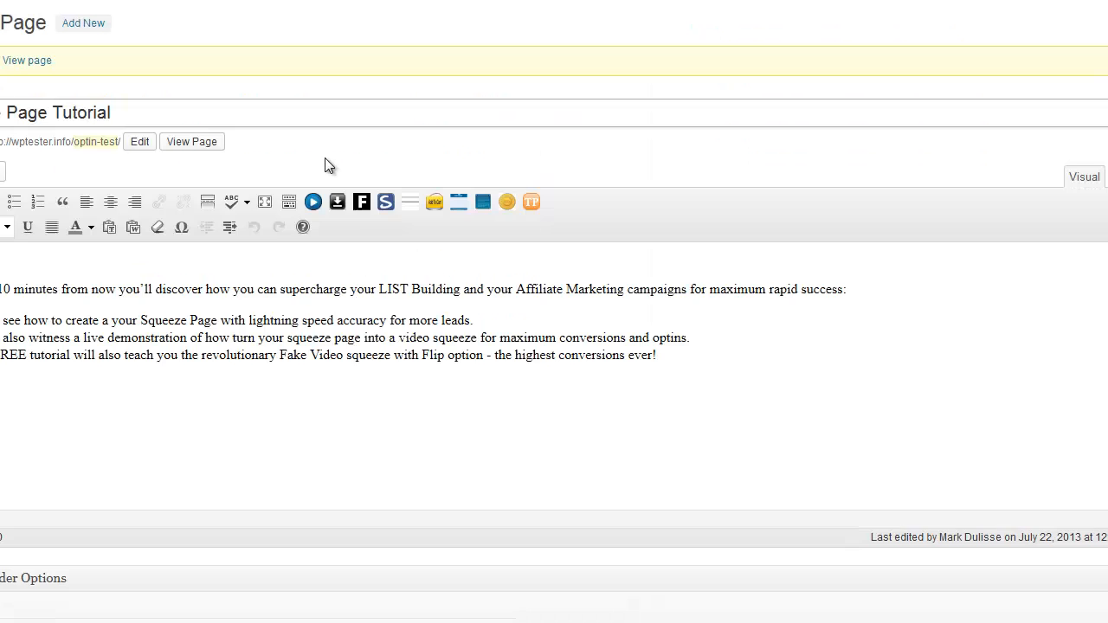
pyautogui.scroll(-10, 323, 173)
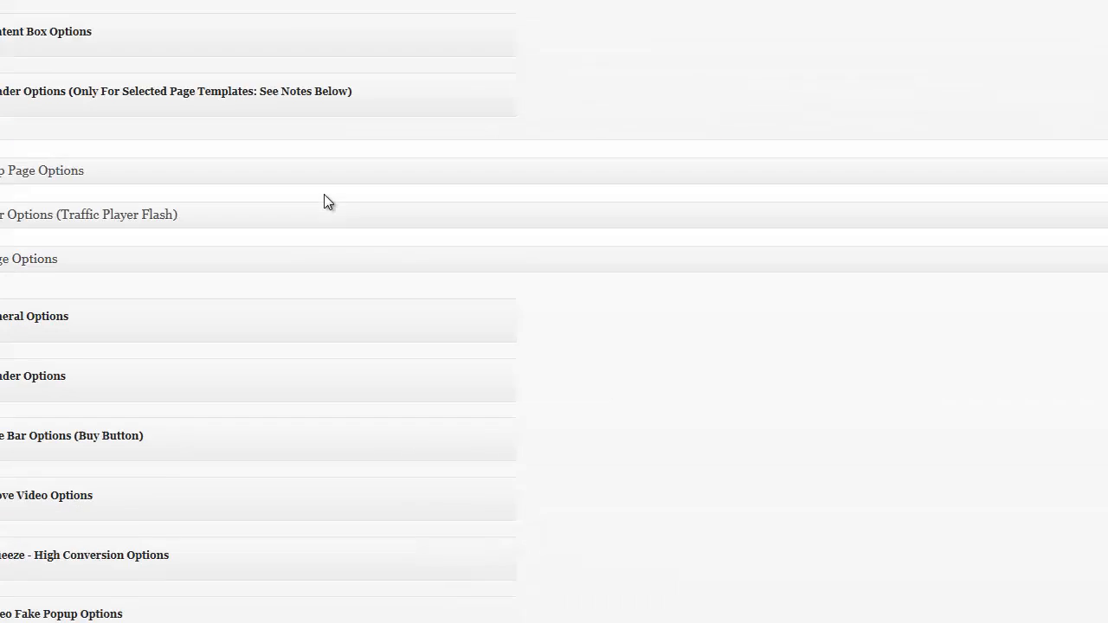
# Change the above-video header font from Lobster to The Girl Next Door
pyautogui.scroll(-10, 326, 201)
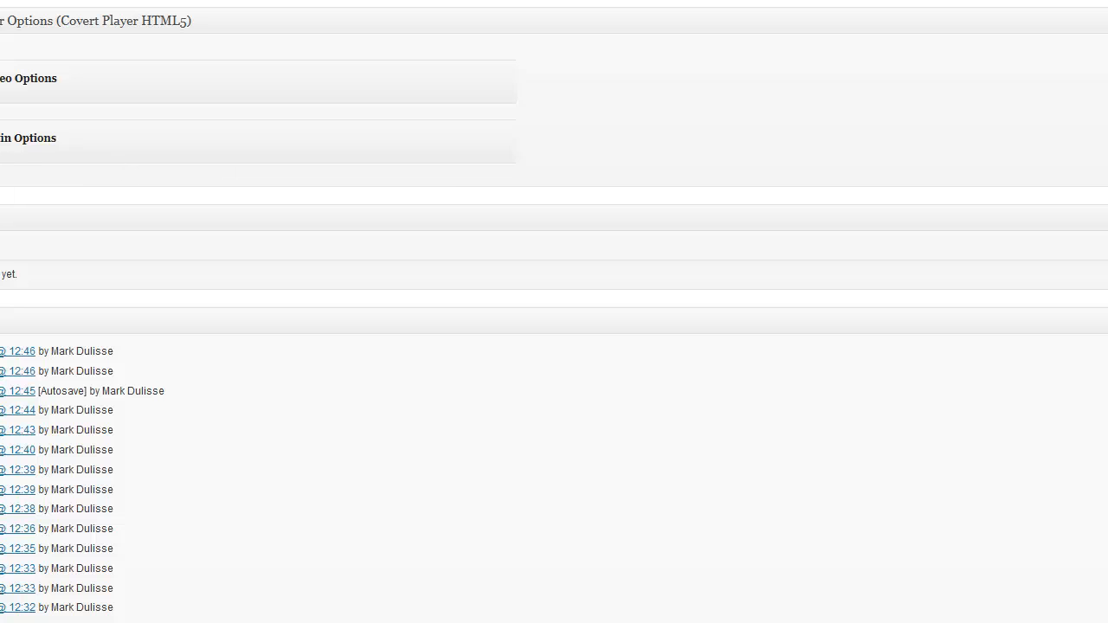
pyautogui.scroll(5, 260, 312)
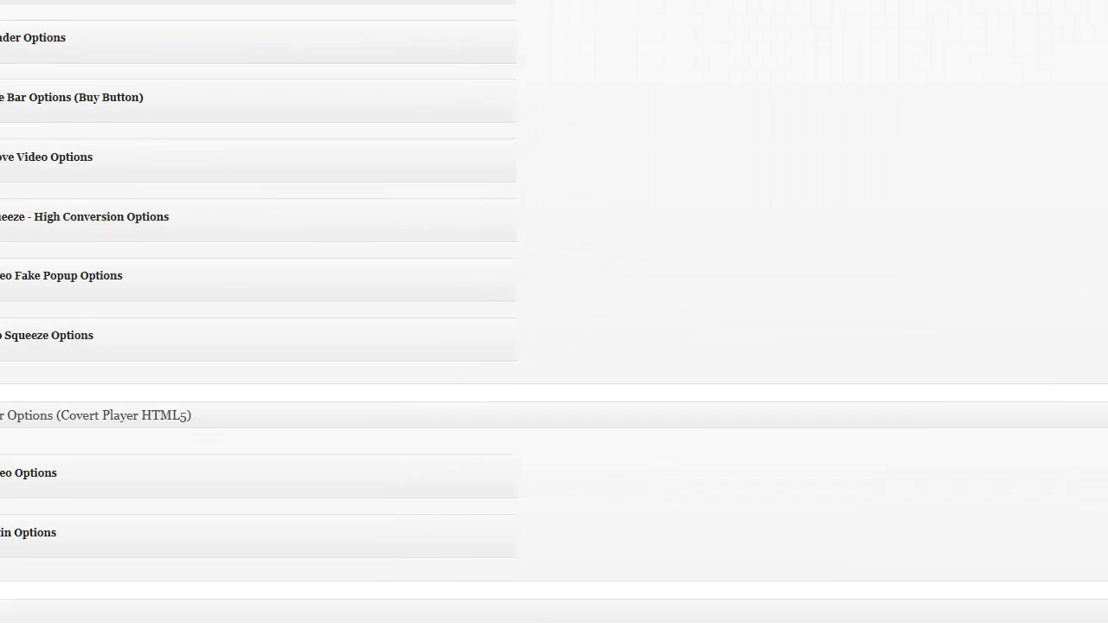
pyautogui.click(18, 167)
pyautogui.scroll(-4, 463, 197)
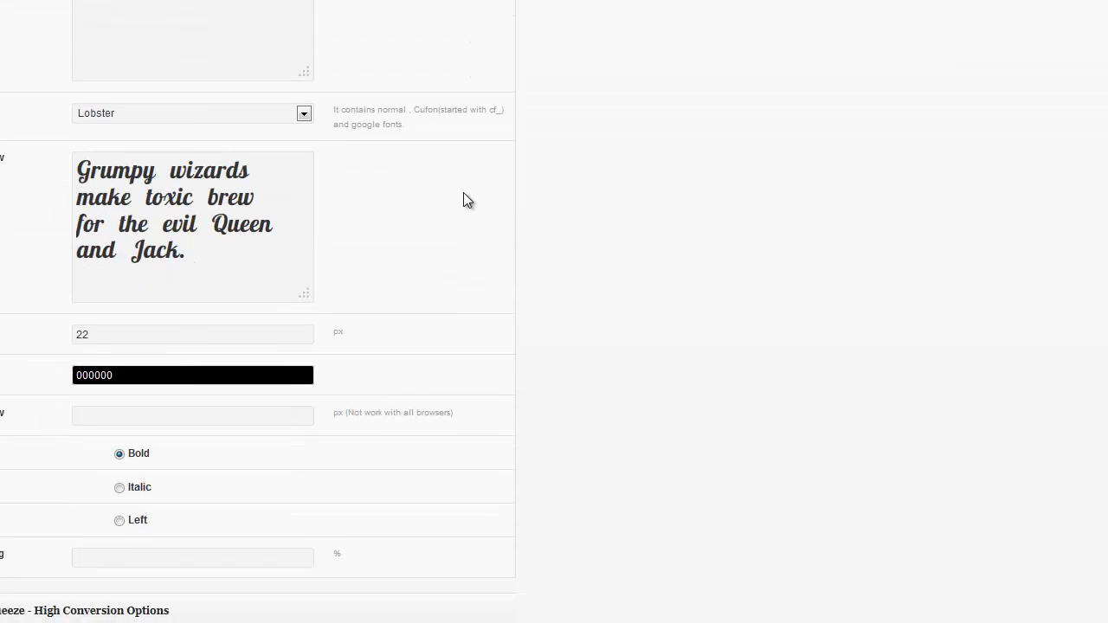
pyautogui.click(303, 114)
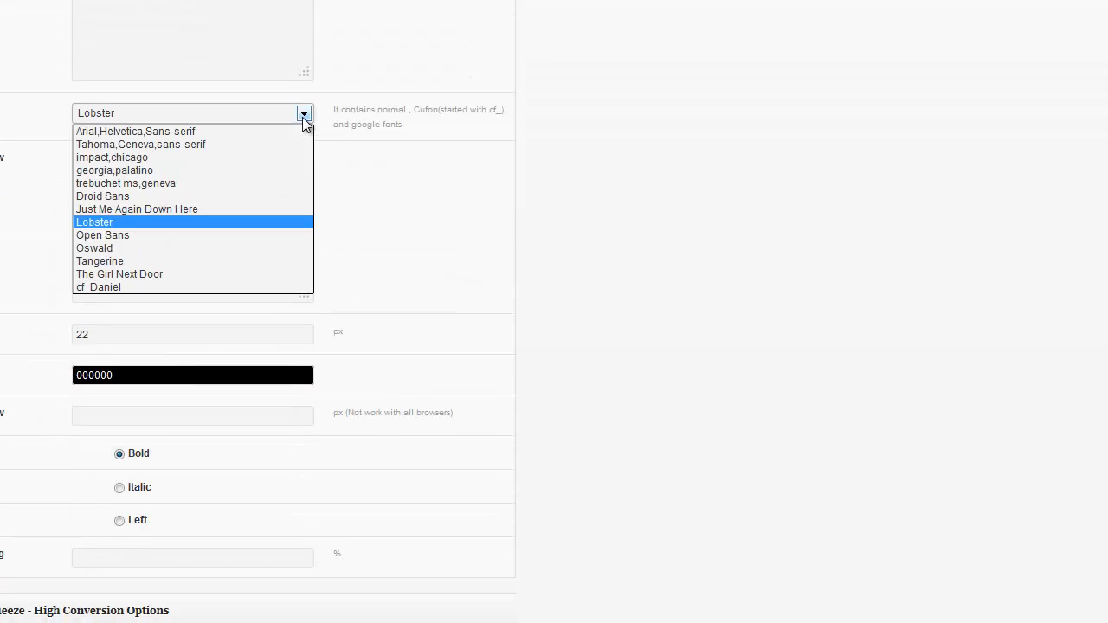
pyautogui.click(245, 272)
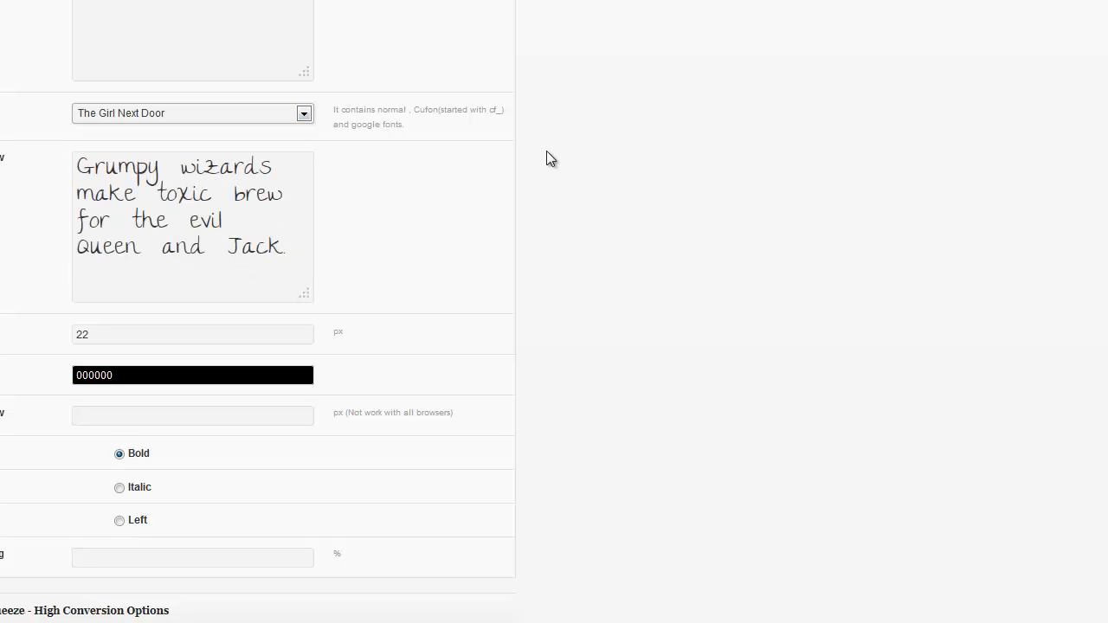
pyautogui.scroll(20, 546, 158)
pyautogui.scroll(1, 862, 201)
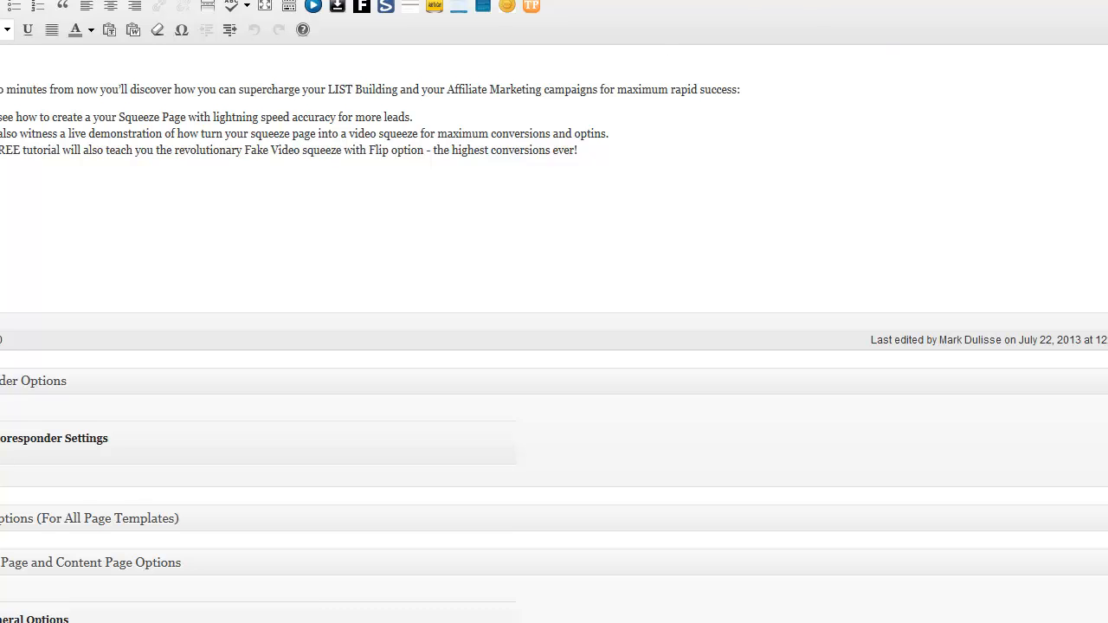
pyautogui.scroll(6, 554, 312)
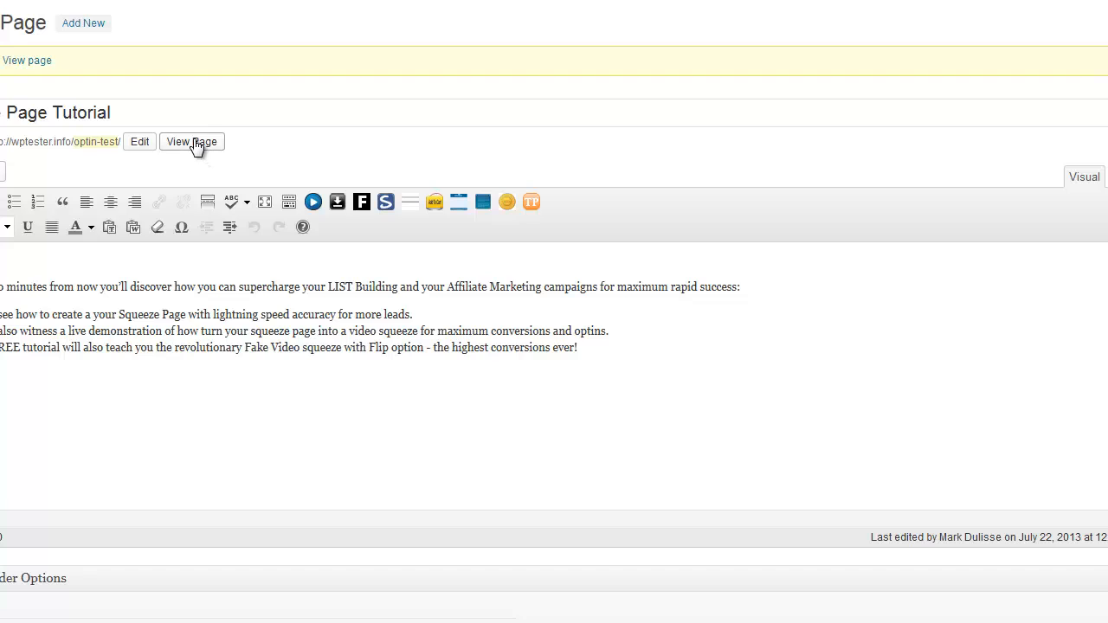
# Open the live page in a new tab and play the fake video to check it flips to the opt-in form
pyautogui.rightClick(195, 145)
pyautogui.click(229, 152)
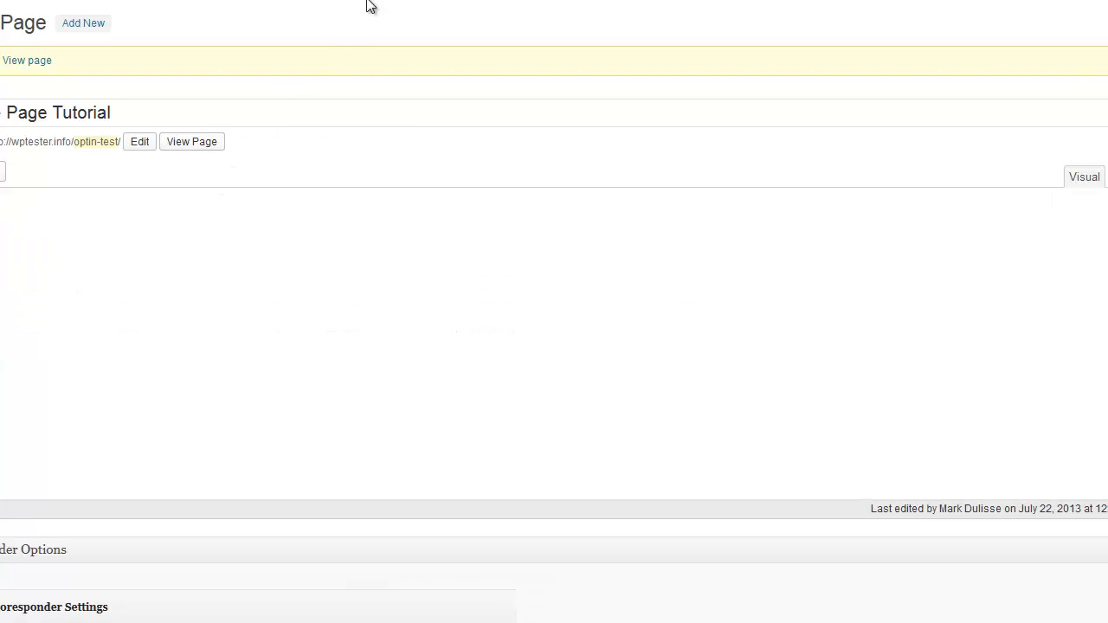
pyautogui.rightClick(195, 147)
pyautogui.click(247, 157)
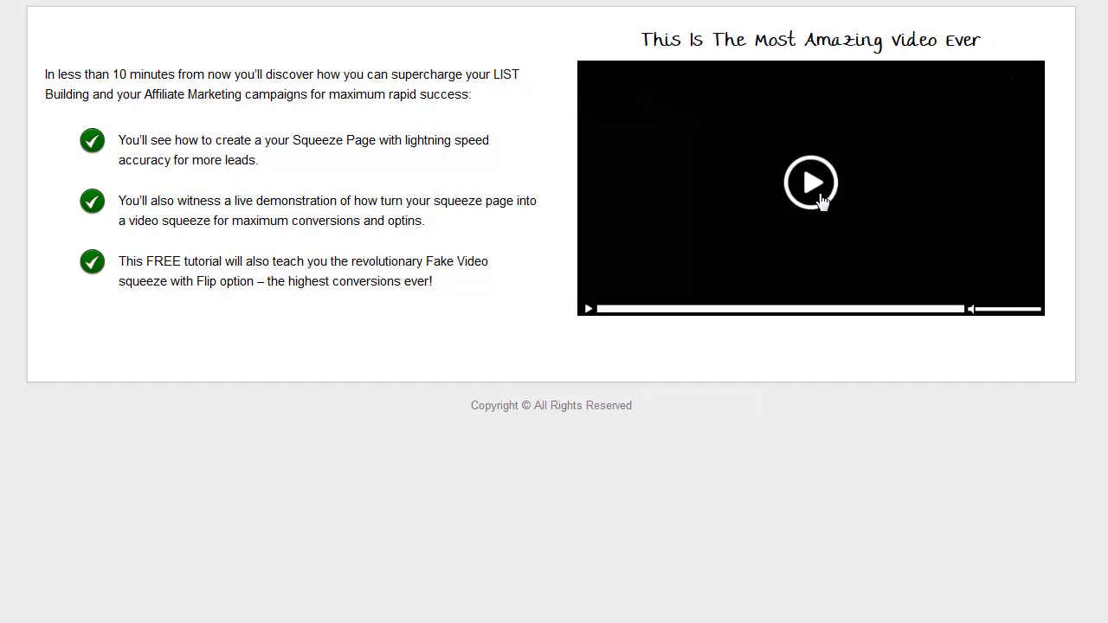
pyautogui.click(817, 192)
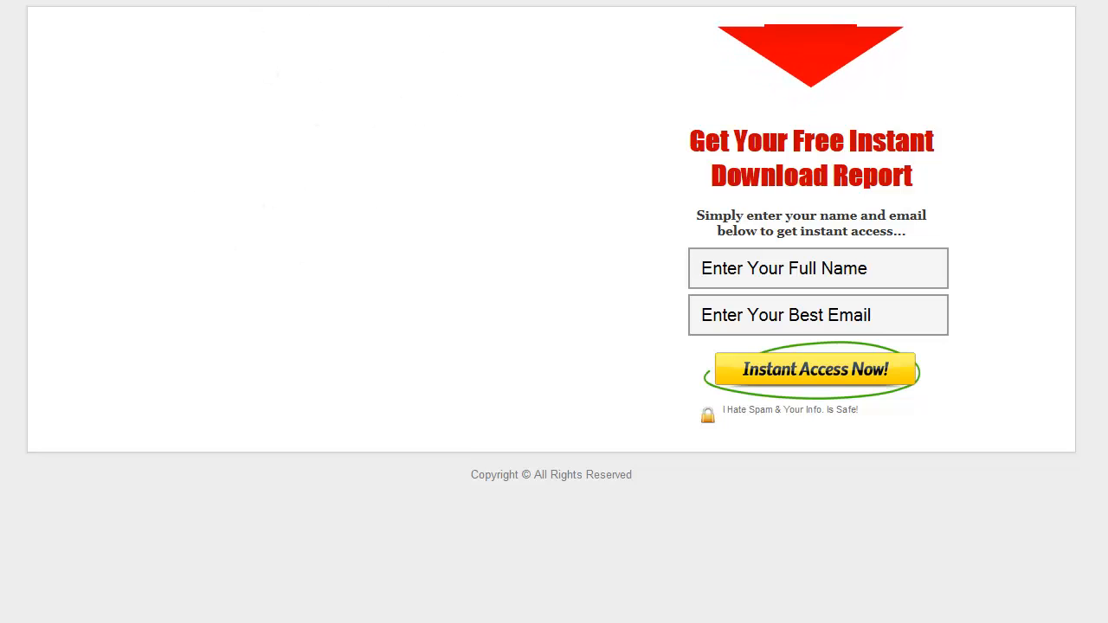
pyautogui.click(108, 0)
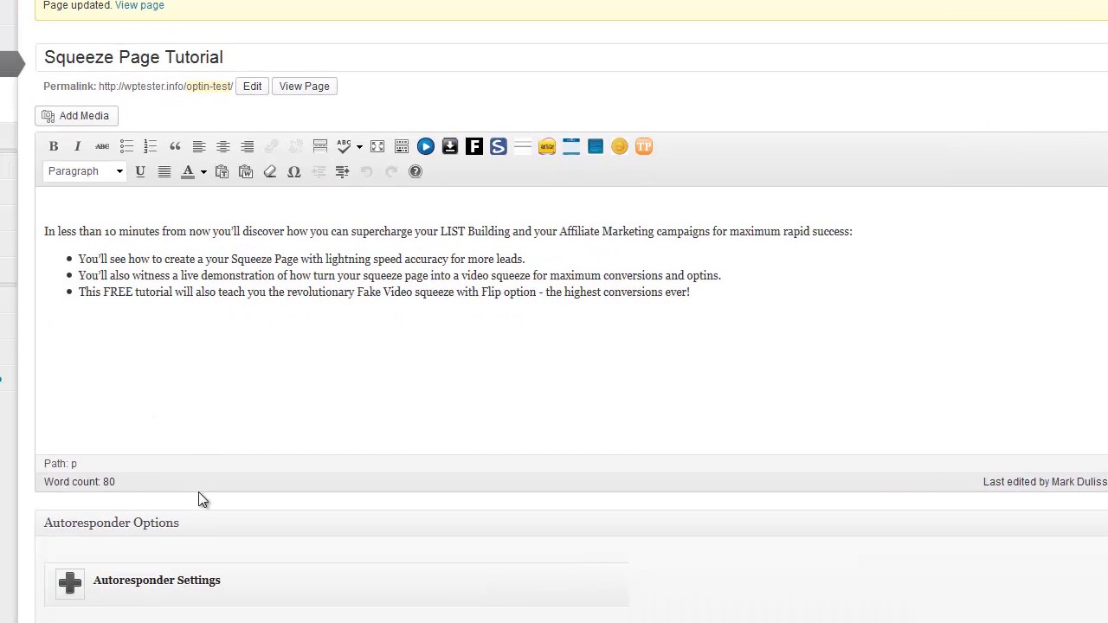
# Set the Flip Squeeze Text/HTML At Optin Left to 'Any Text Right Here for Maximum Leads and Optins.'
pyautogui.scroll(-10, 572, 346)
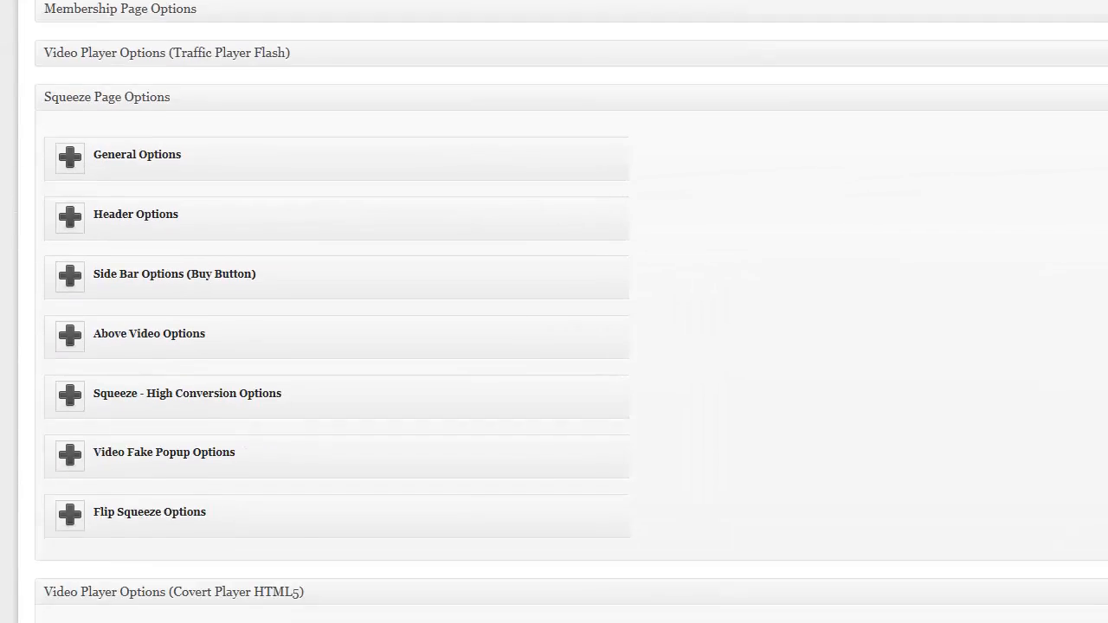
pyautogui.scroll(1, 554, 312)
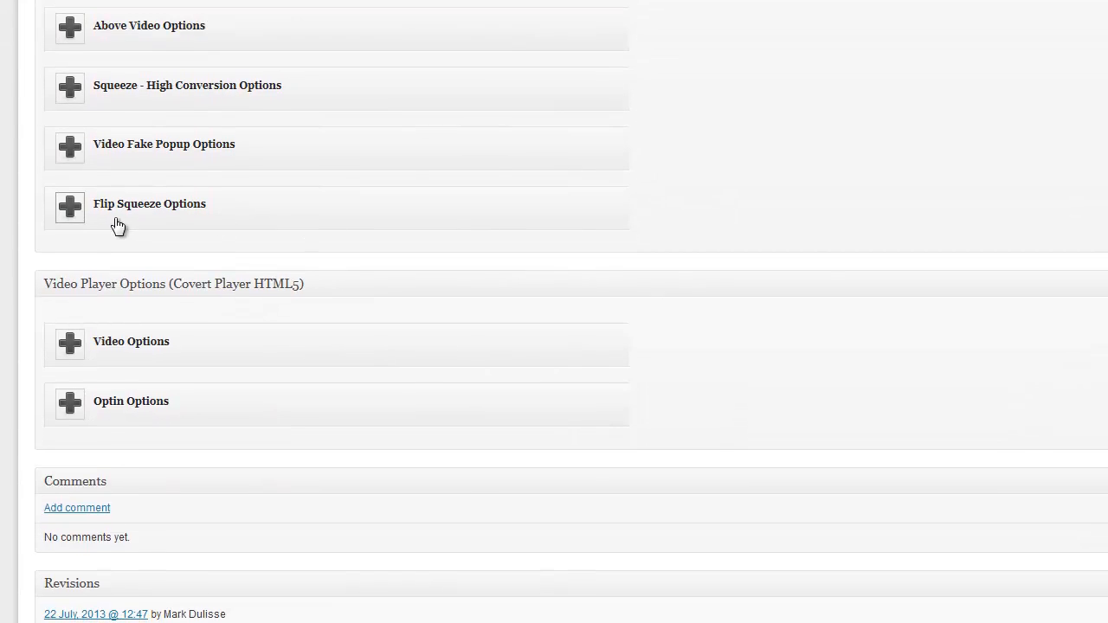
pyautogui.click(71, 207)
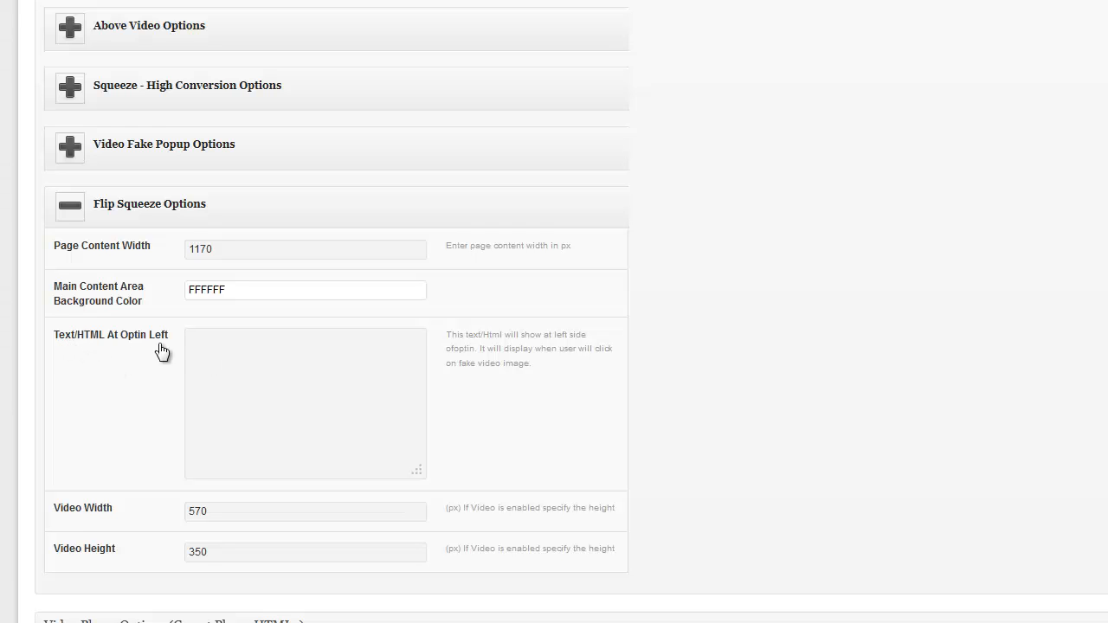
pyautogui.click(447, 338)
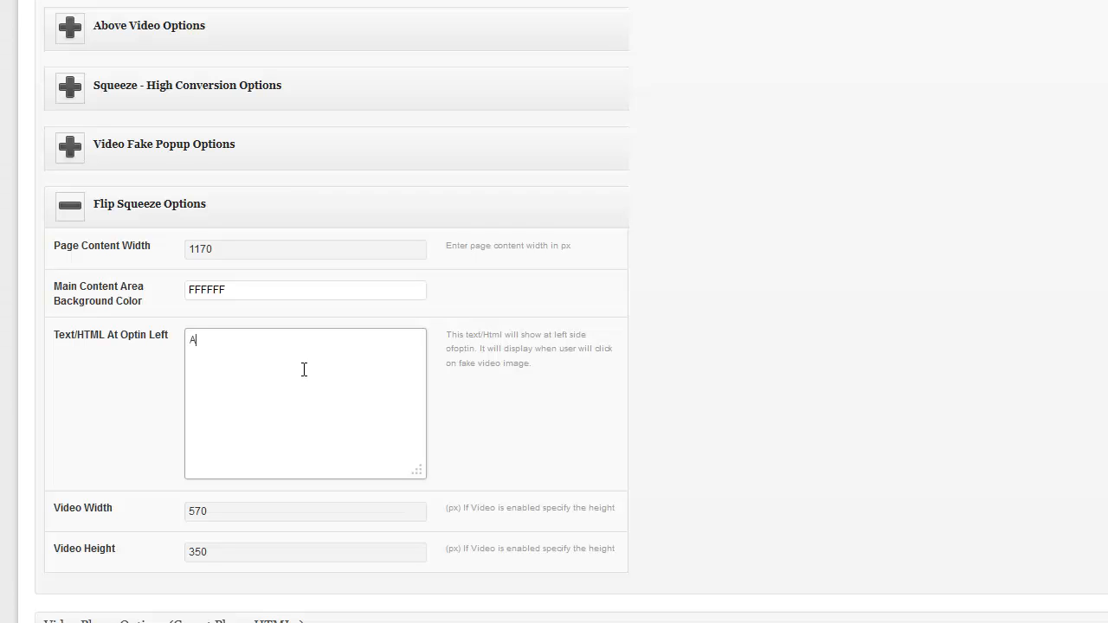
pyautogui.write('Test ')
pyautogui.write('Right Here')
pyautogui.write(' for Maximum ')
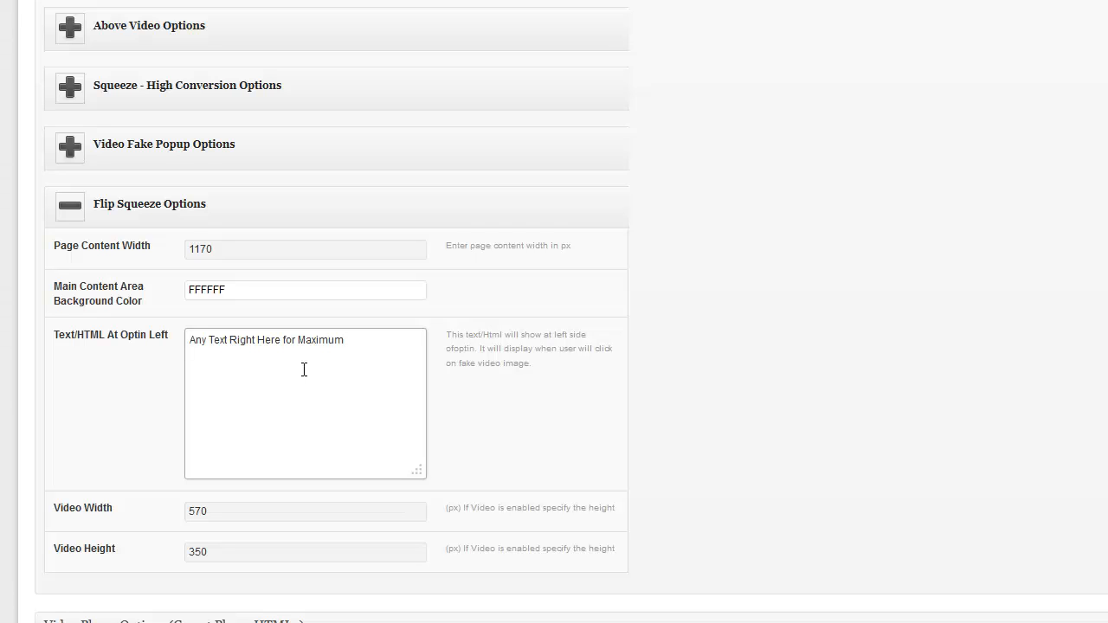
pyautogui.write('Leads and Optins.')
# Clear the Video Width value 570 and the Video Height value 350
pyautogui.moveTo(233, 513); pyautogui.dragTo(186, 515)
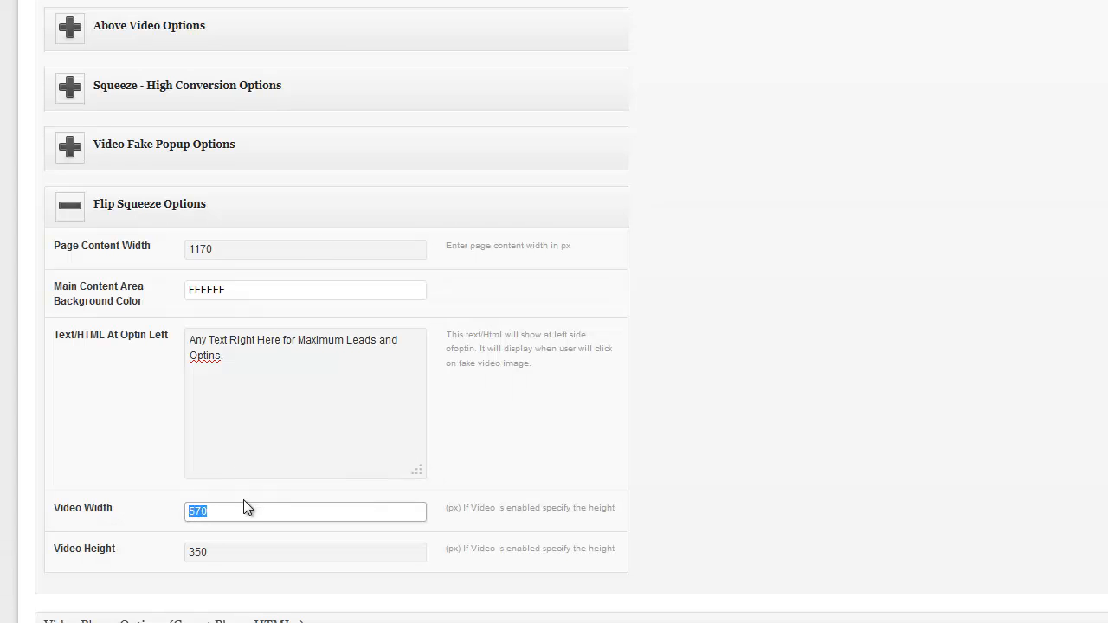
pyautogui.press('BackSpace')
pyautogui.moveTo(232, 552); pyautogui.dragTo(148, 562)
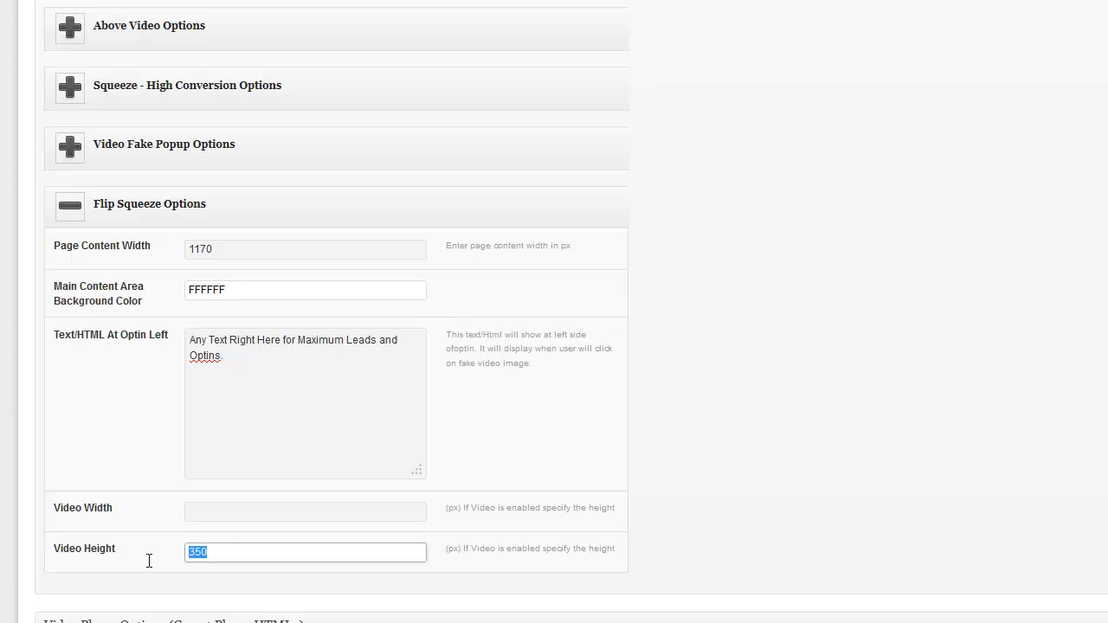
pyautogui.press('BackSpace')
pyautogui.scroll(20, 814, 314)
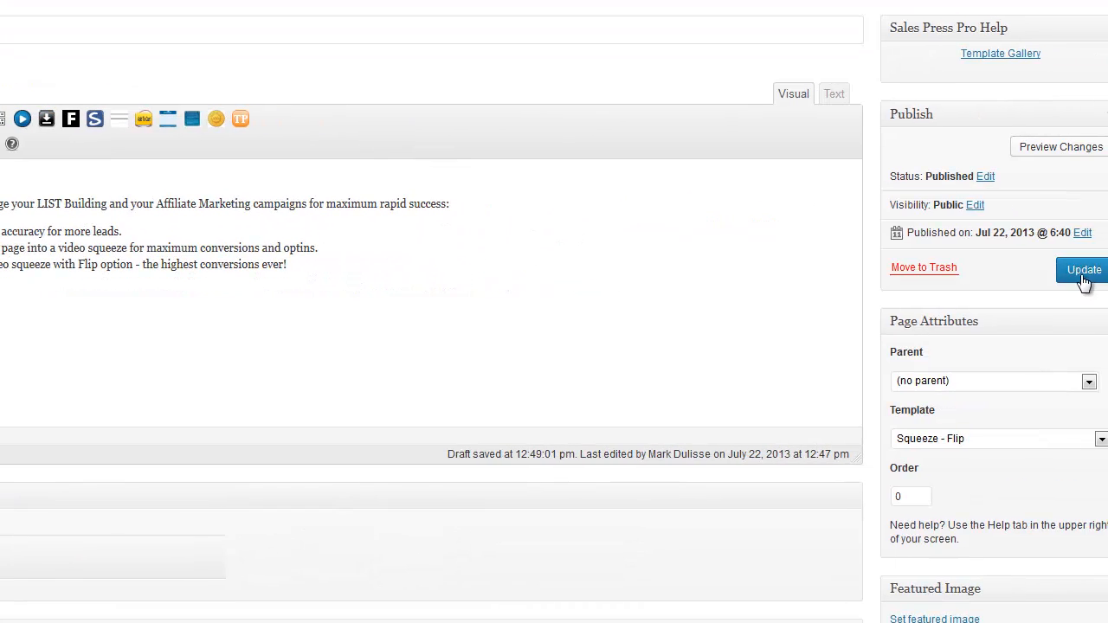
# Update the page, then flip the live fake video to see the Maximum Leads text beside the opt-in
pyautogui.click(1067, 271)
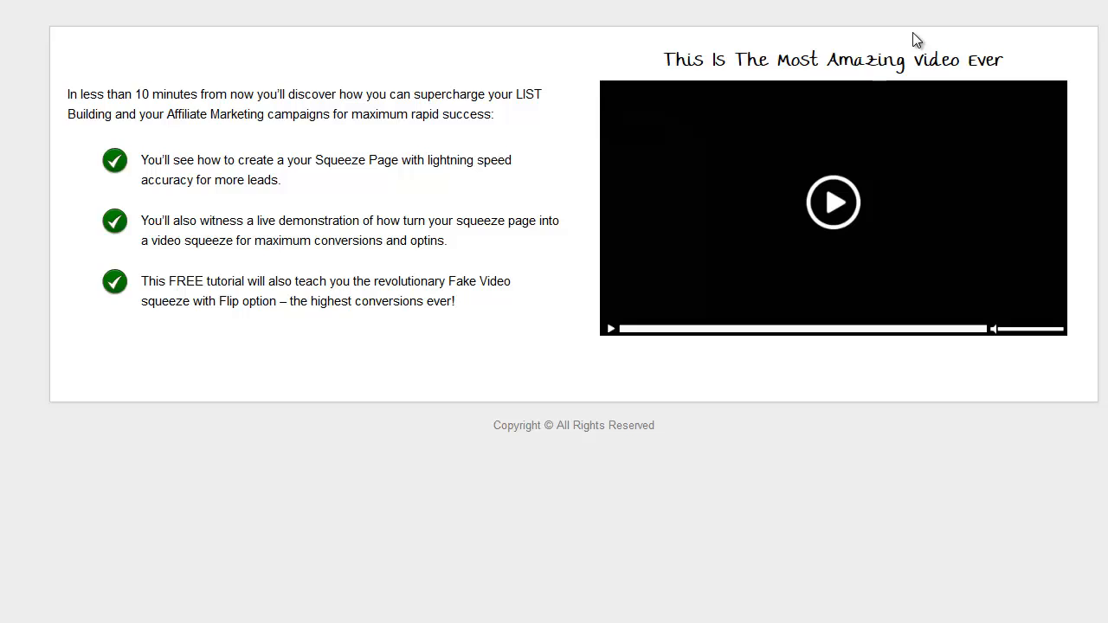
pyautogui.click(842, 200)
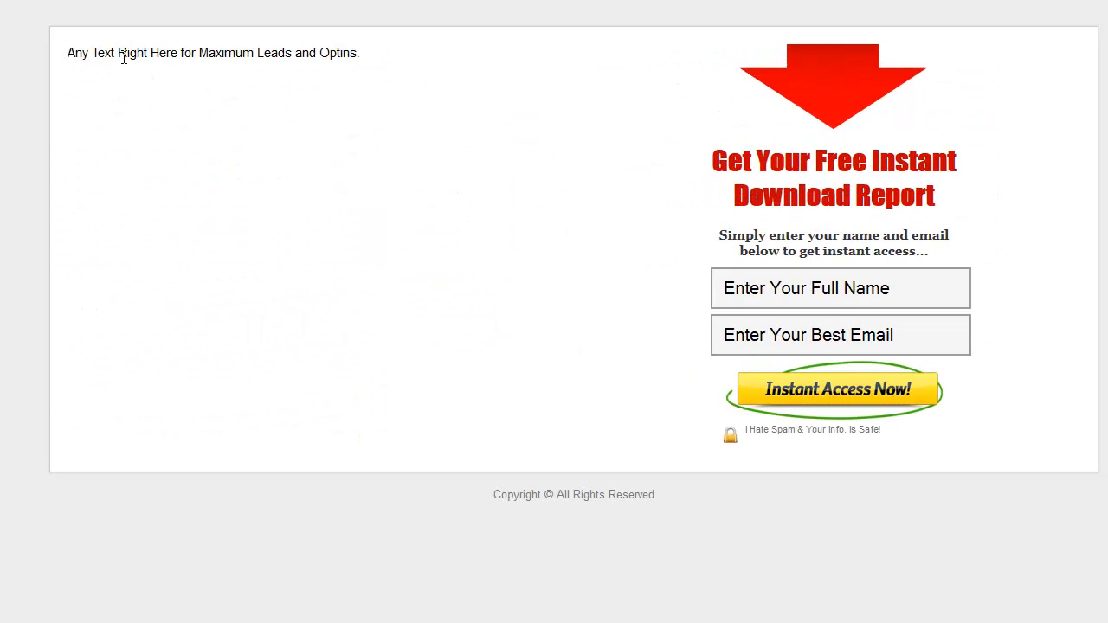
pyautogui.moveTo(67, 52); pyautogui.dragTo(302, 54)
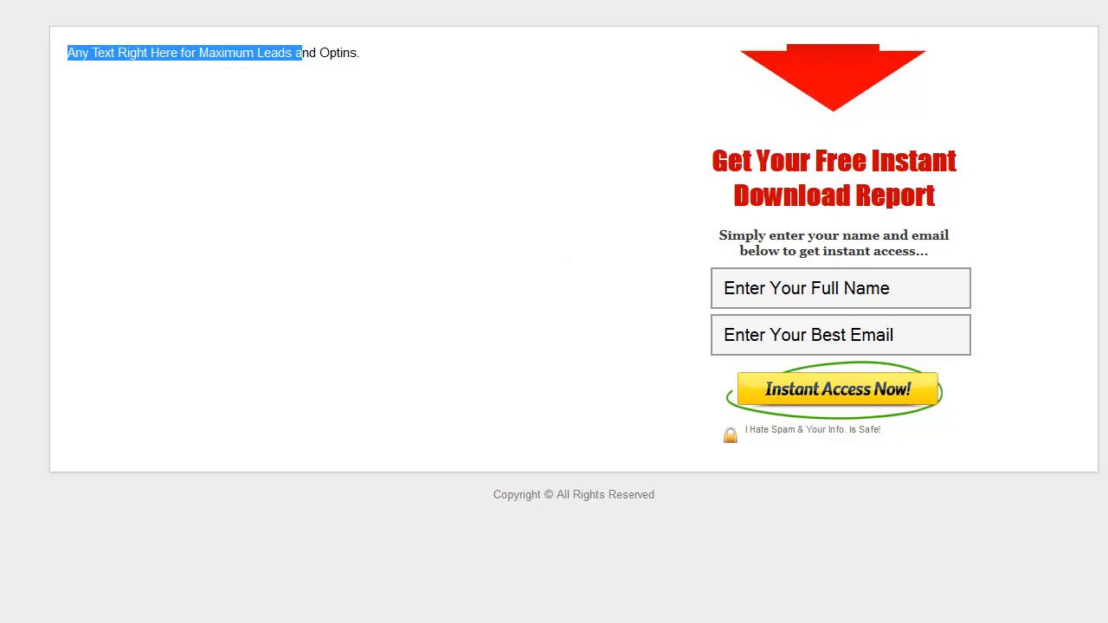
pyautogui.click(1006, 619)
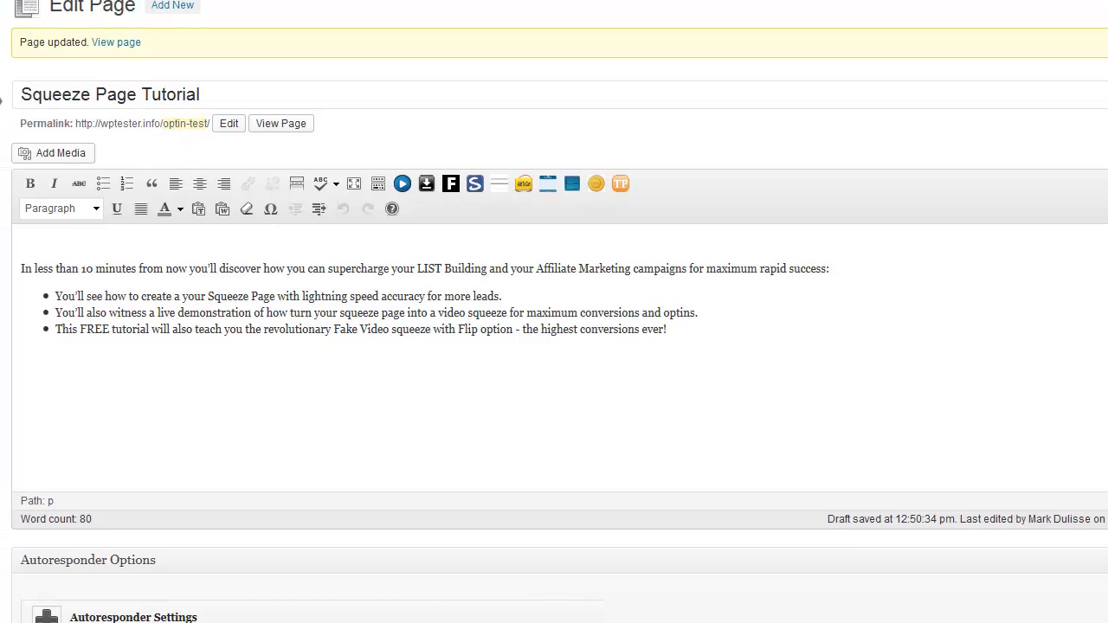
# Replace the Flip Squeeze left-of-optin placeholder text with the pasted benefits HTML
pyautogui.scroll(-15, 554, 346)
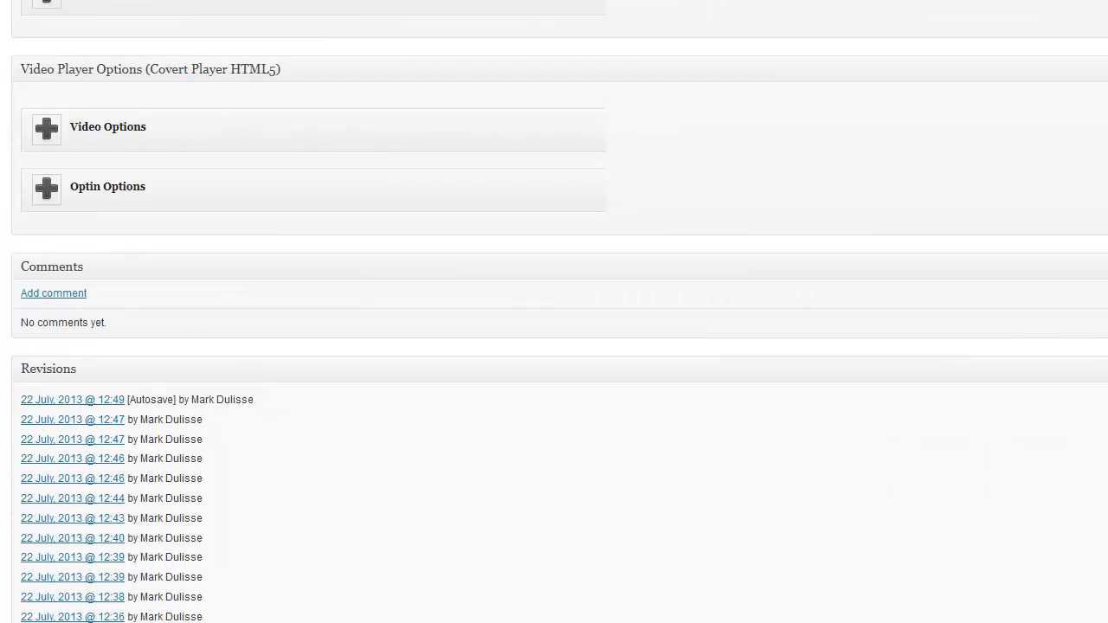
pyautogui.scroll(4, 554, 346)
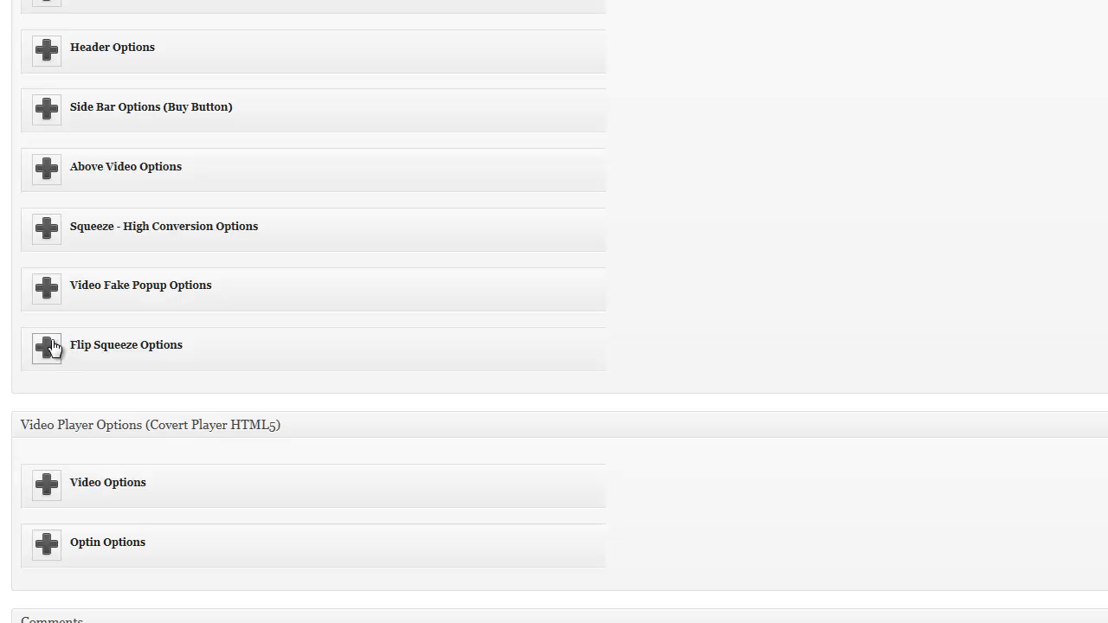
pyautogui.click(416, 338)
pyautogui.scroll(-3, 422, 317)
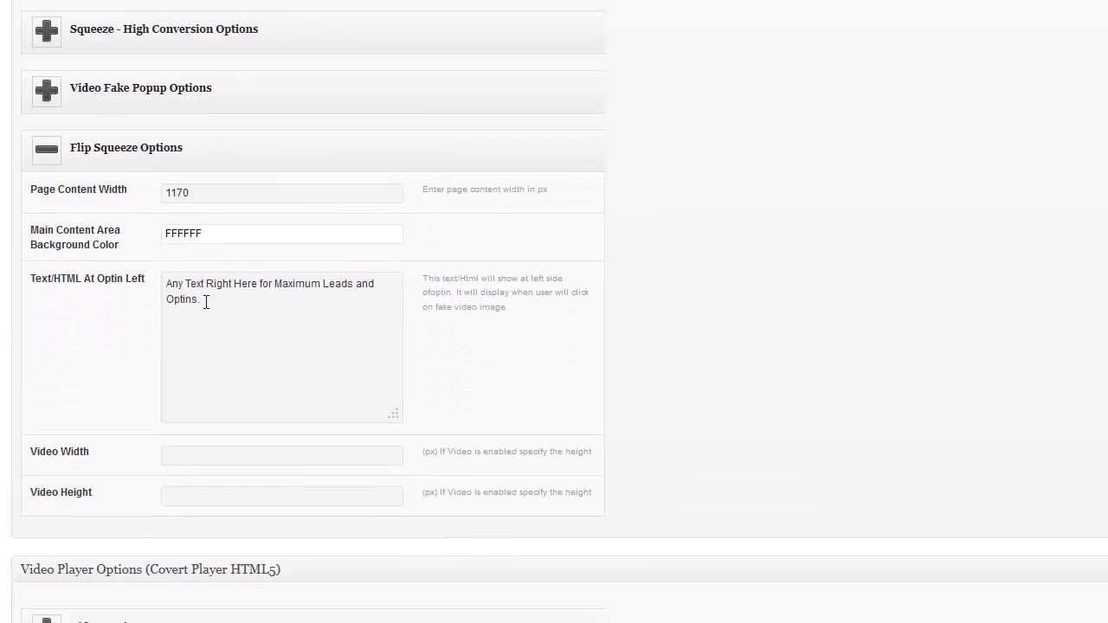
pyautogui.click(188, 302)
pyautogui.moveTo(202, 300); pyautogui.dragTo(151, 279)
pyautogui.write('<h1>Enter Benefits & Reasons to Sign up now to watch this video...</h1> <p style="font-size:20px;">Plus, Add Additional Benefits That Will Get Them To Take Immediate Action Now!</p> <img align="right" src="http://www.wptester.info/images/arrow.jpg">')
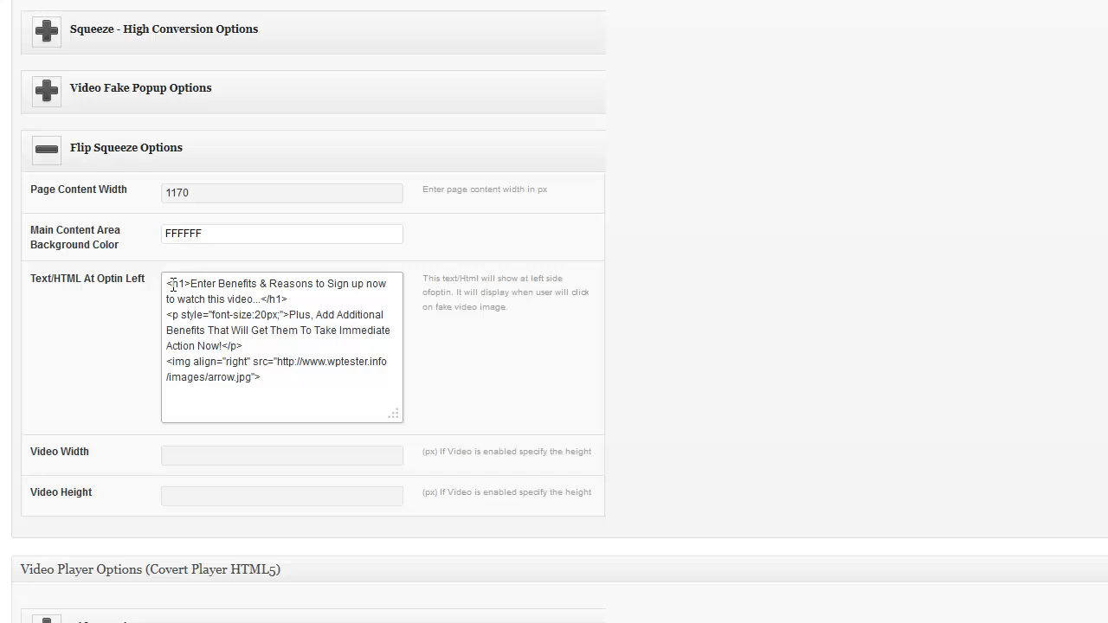
# Review the HTML's heading tags, 20px font size, benefits paragraph and right-aligned arrow.jpg image
pyautogui.moveTo(172, 284); pyautogui.dragTo(191, 284)
pyautogui.click(191, 284)
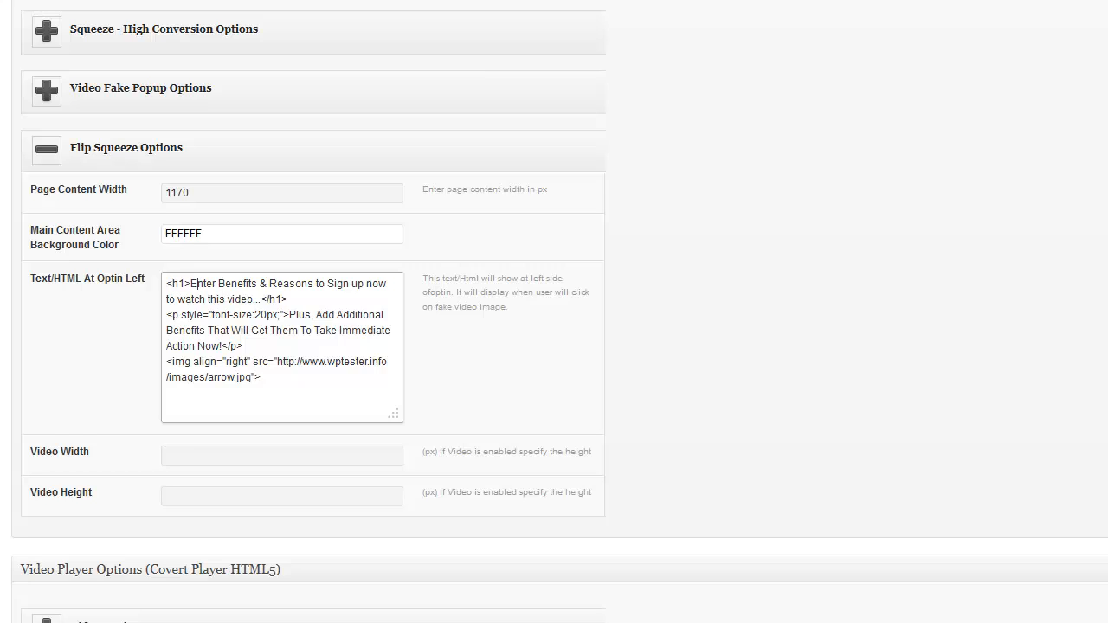
pyautogui.doubleClick(264, 300)
pyautogui.click(263, 313)
pyautogui.hotkey('shift', 'Right')
pyautogui.hotkey('shift', 'Right')
pyautogui.hotkey('shift', 'Right')
pyautogui.click(268, 316)
pyautogui.moveTo(289, 315); pyautogui.dragTo(243, 346)
pyautogui.click(225, 361)
pyautogui.hotkey('shift', 'Home')
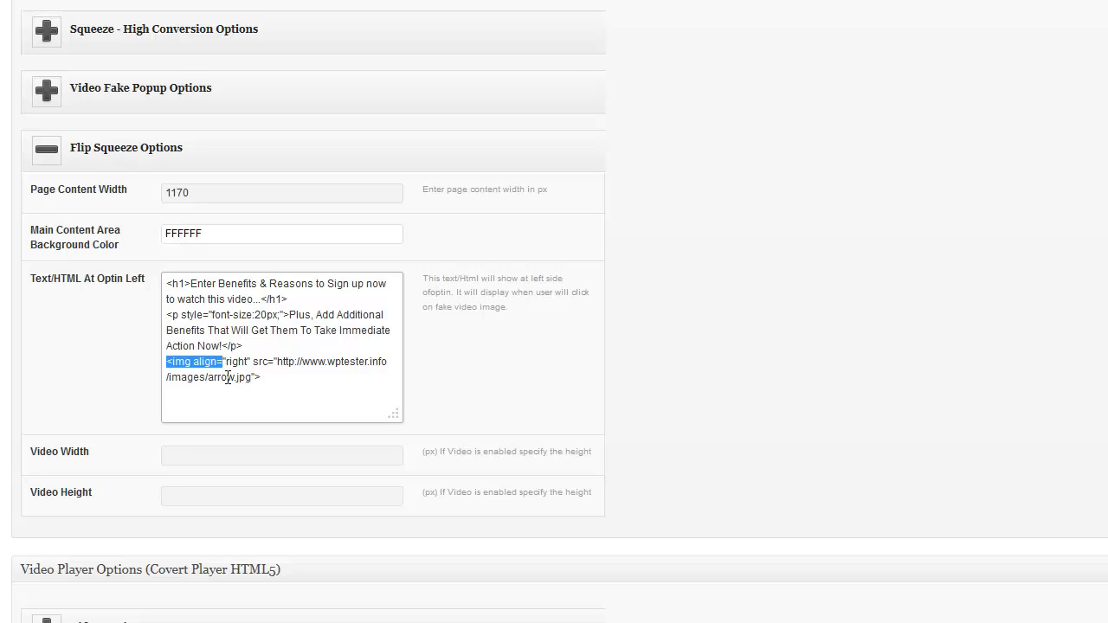
pyautogui.doubleClick(209, 381)
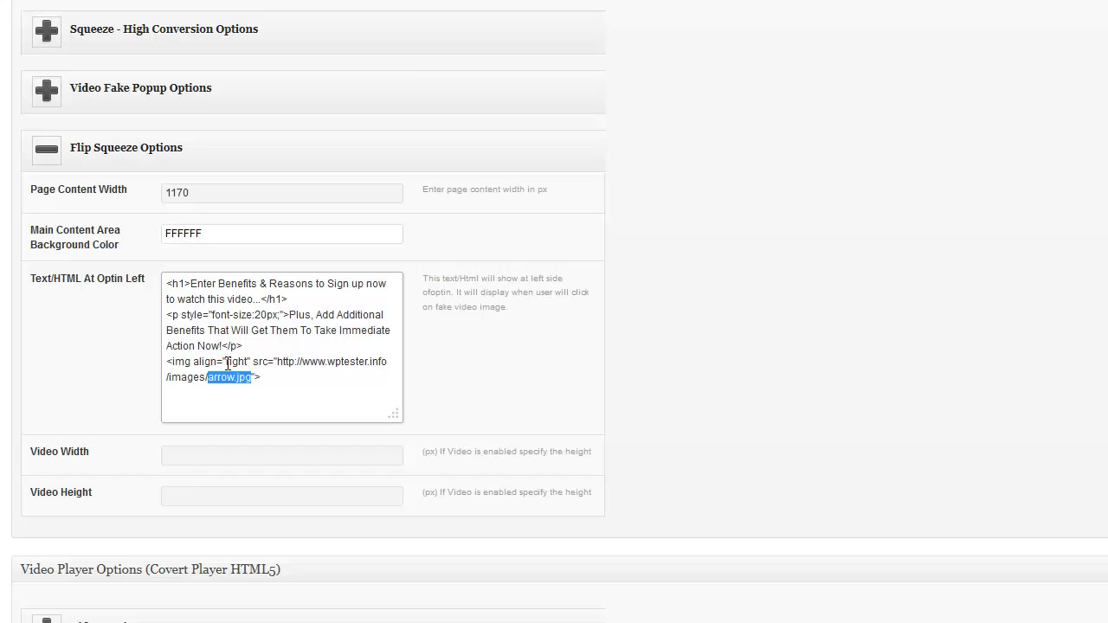
pyautogui.doubleClick(248, 363)
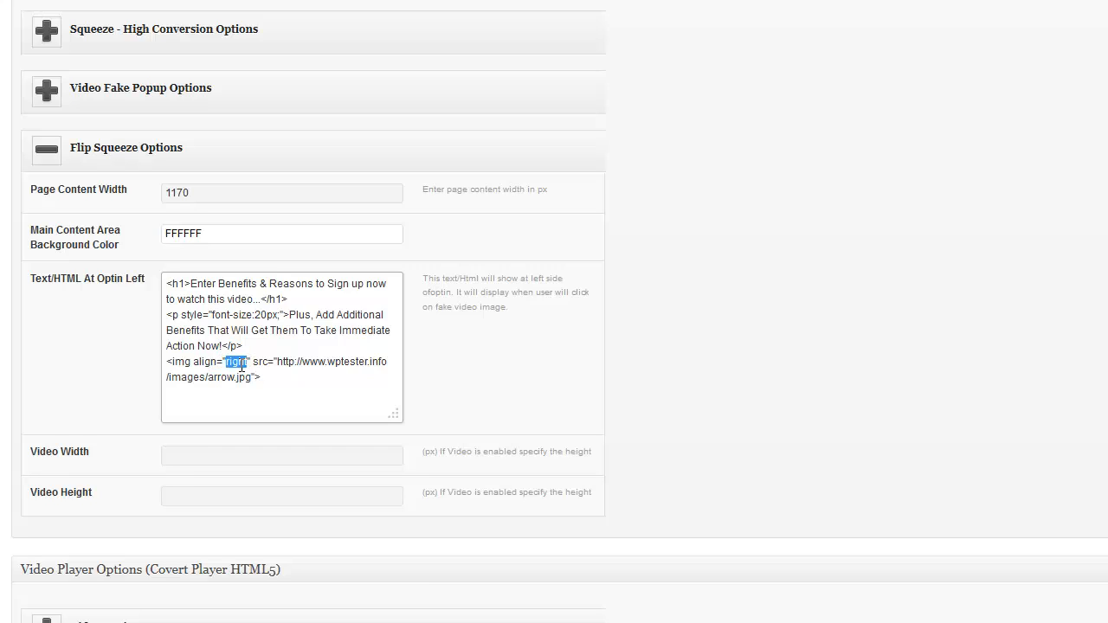
pyautogui.click(55, 355)
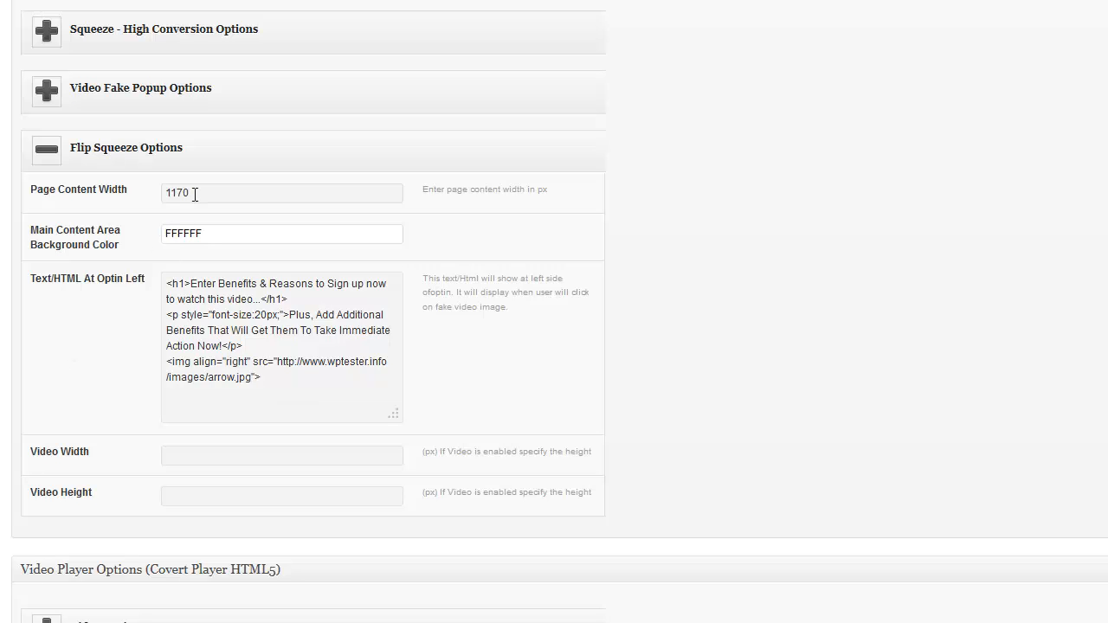
pyautogui.scroll(10, 1017, 346)
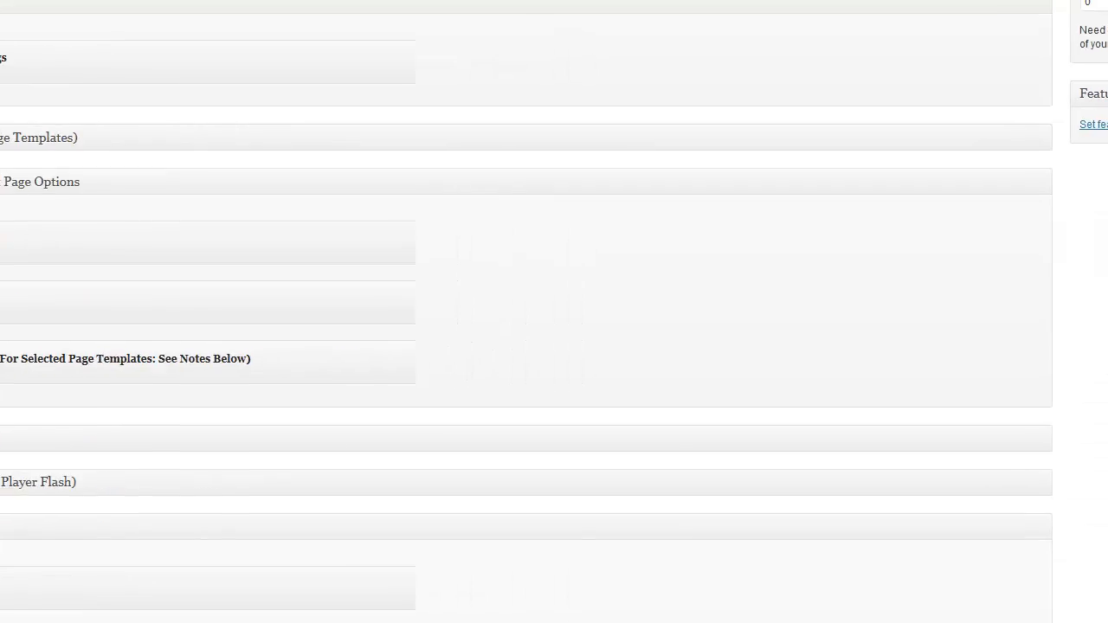
pyautogui.scroll(6, 554, 312)
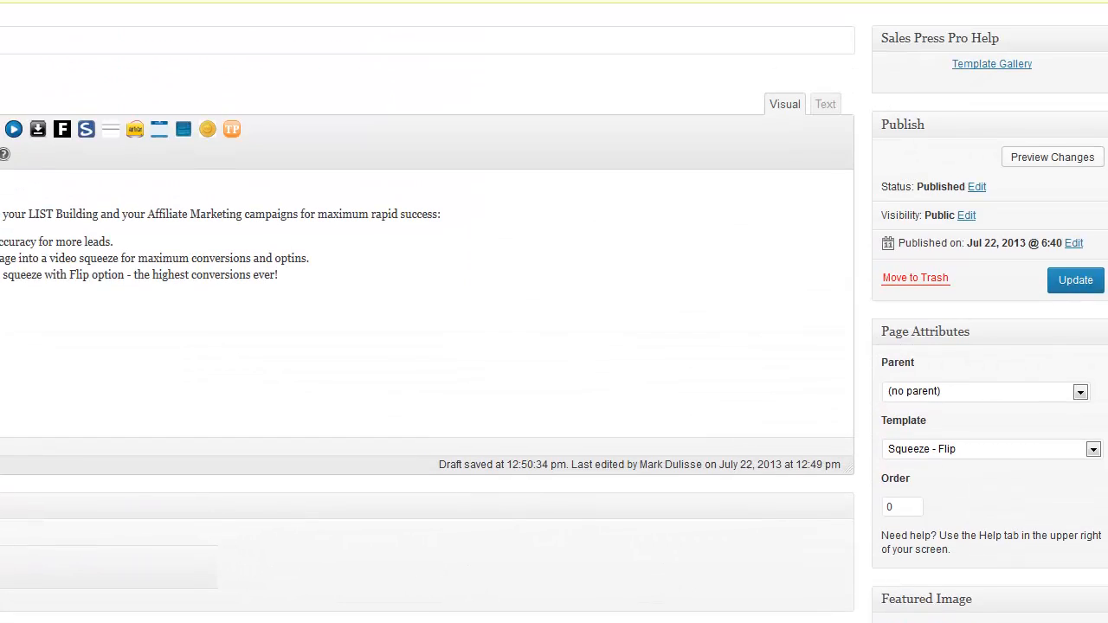
# Update the page and reload the live tab to show the benefits heading and red arrow
pyautogui.click(1074, 282)
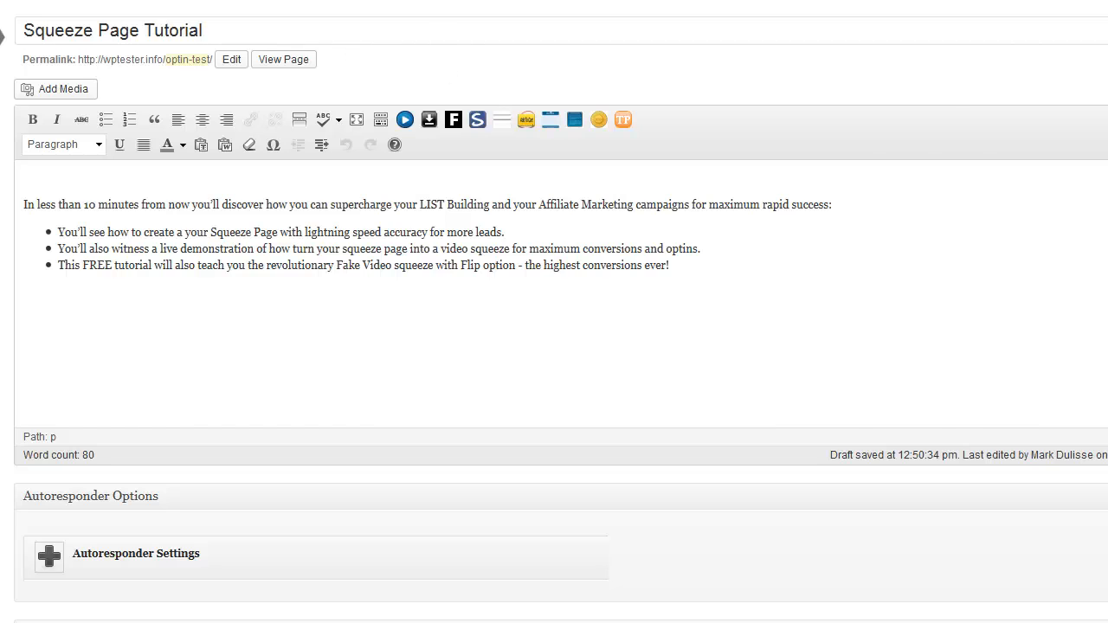
pyautogui.click(458, 0)
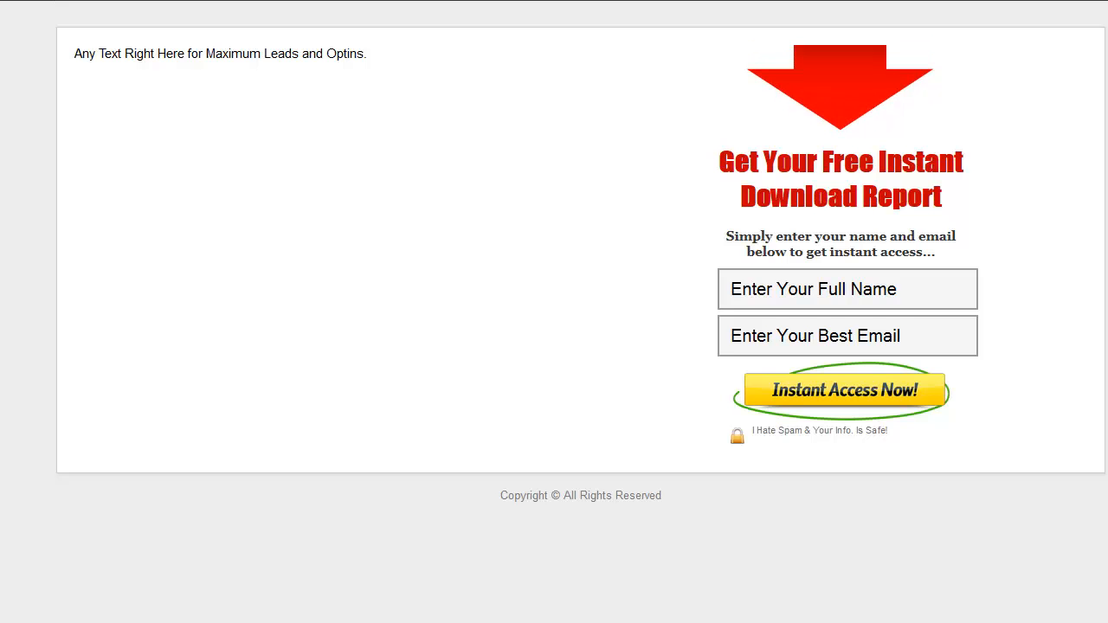
pyautogui.hotkey('ctrl', 'Tab')
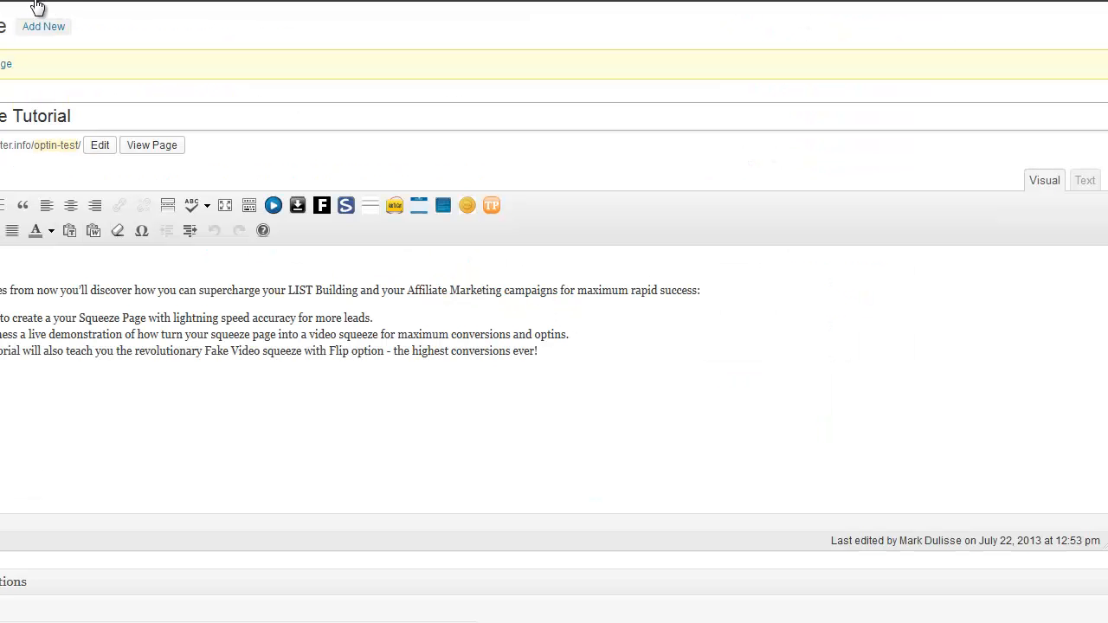
pyautogui.moveTo(37, 12)
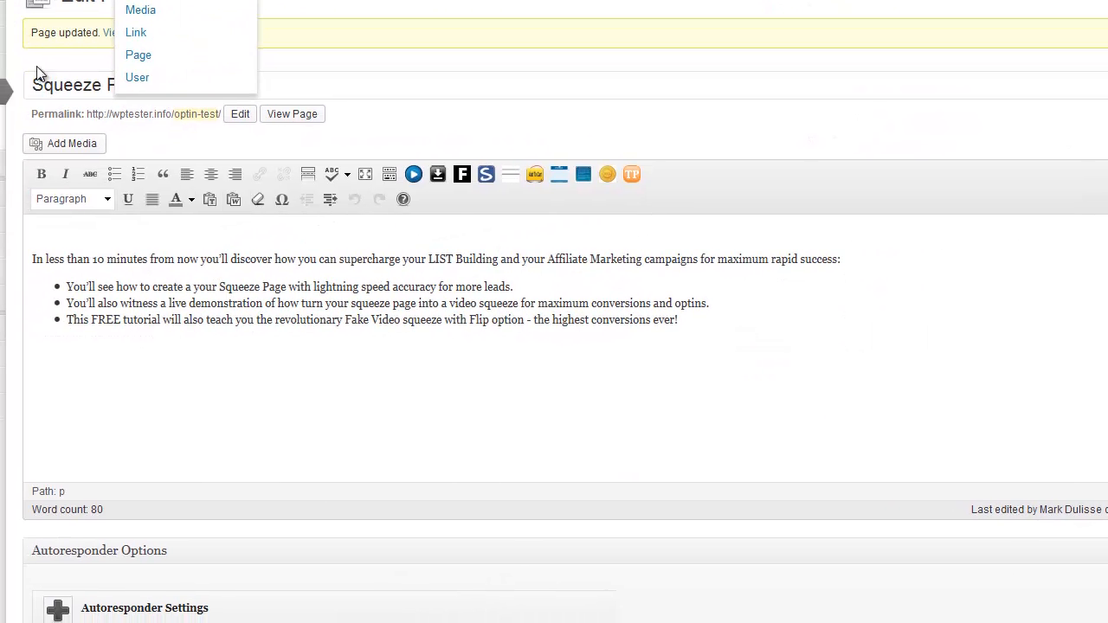
# Delete the entire Header Image URL under Autoresponder Settings to drop the red down-arrow picture
pyautogui.scroll(-5, 225, 188)
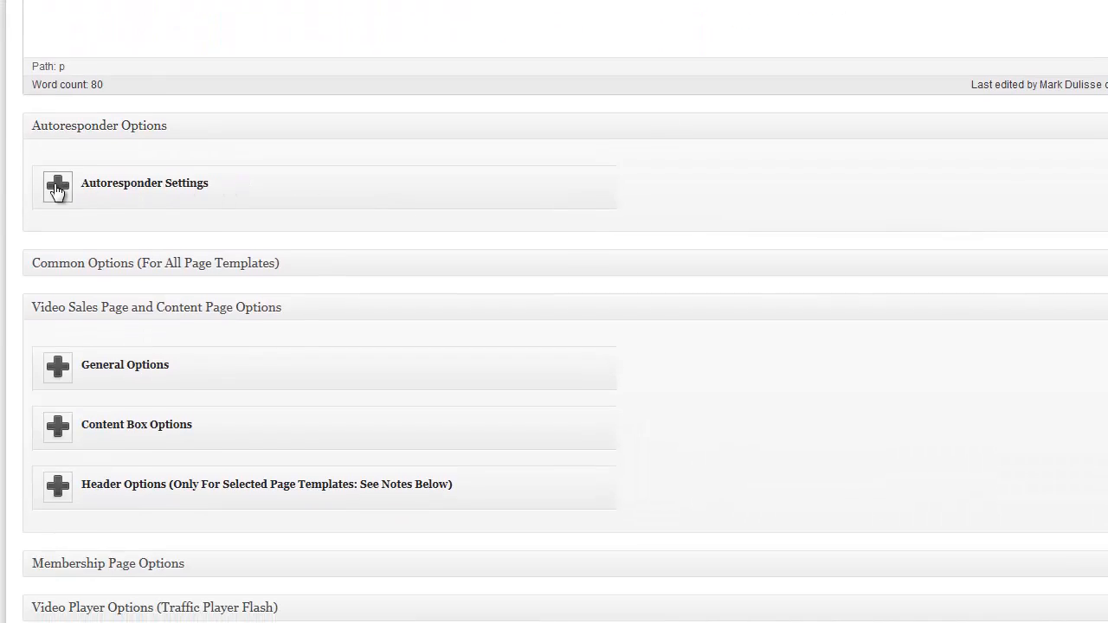
pyautogui.click(57, 187)
pyautogui.scroll(-5, 305, 250)
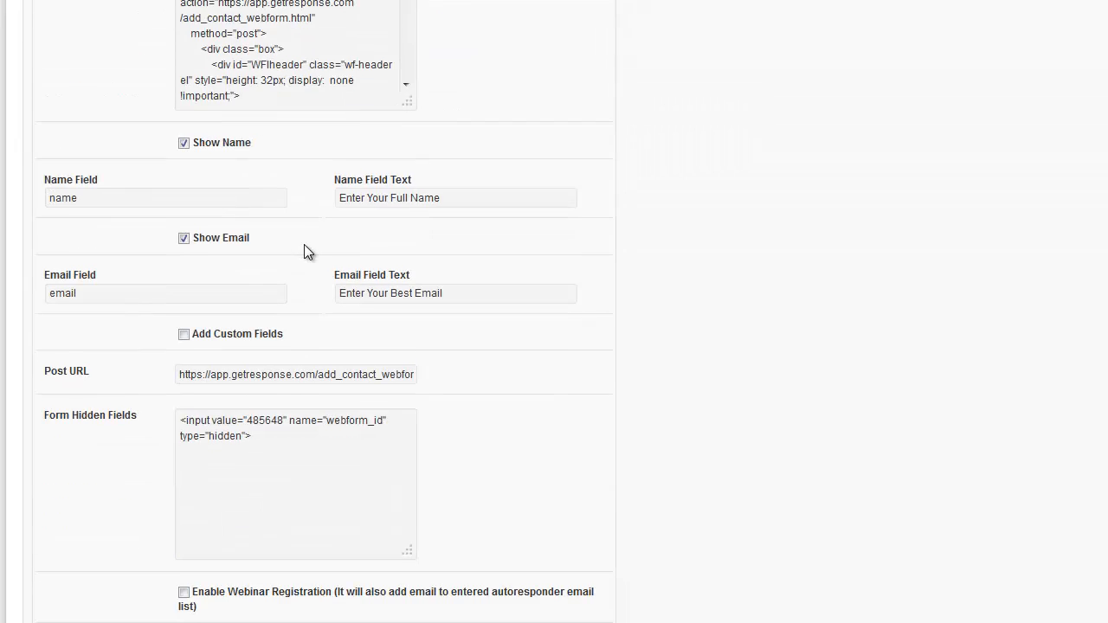
pyautogui.scroll(-3, 304, 250)
pyautogui.scroll(-2, 304, 251)
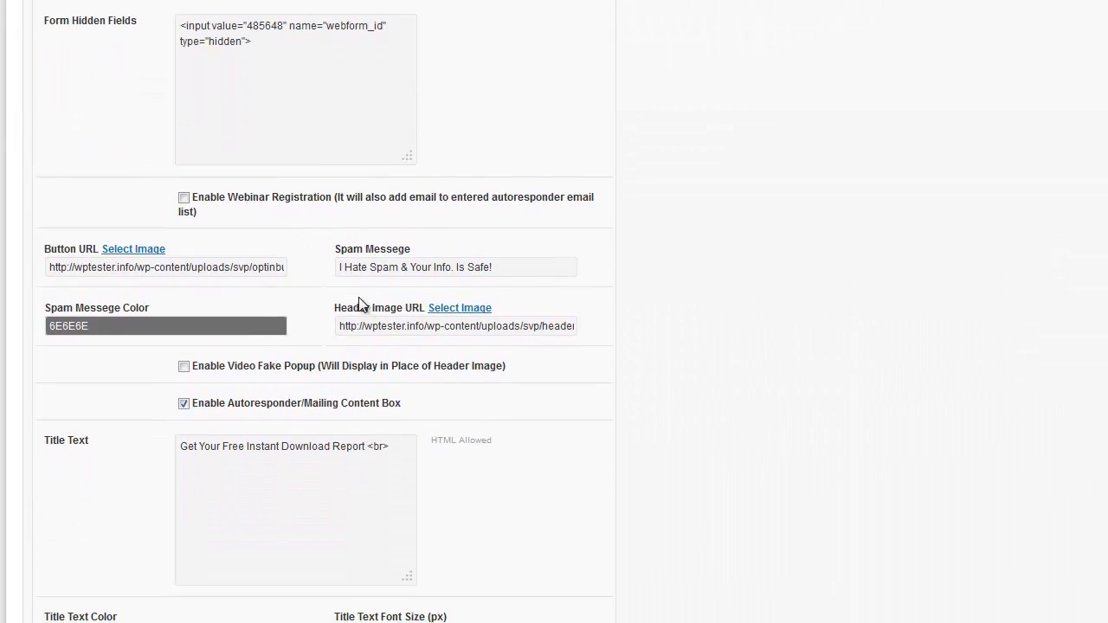
pyautogui.moveTo(340, 326); pyautogui.dragTo(628, 318)
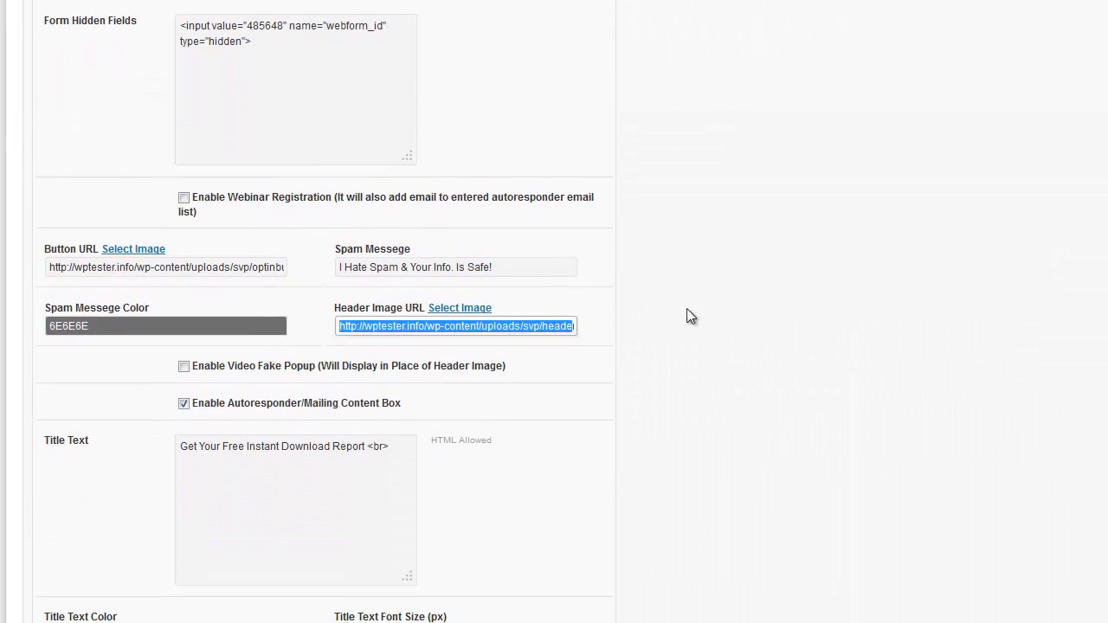
pyautogui.press('BackSpace')
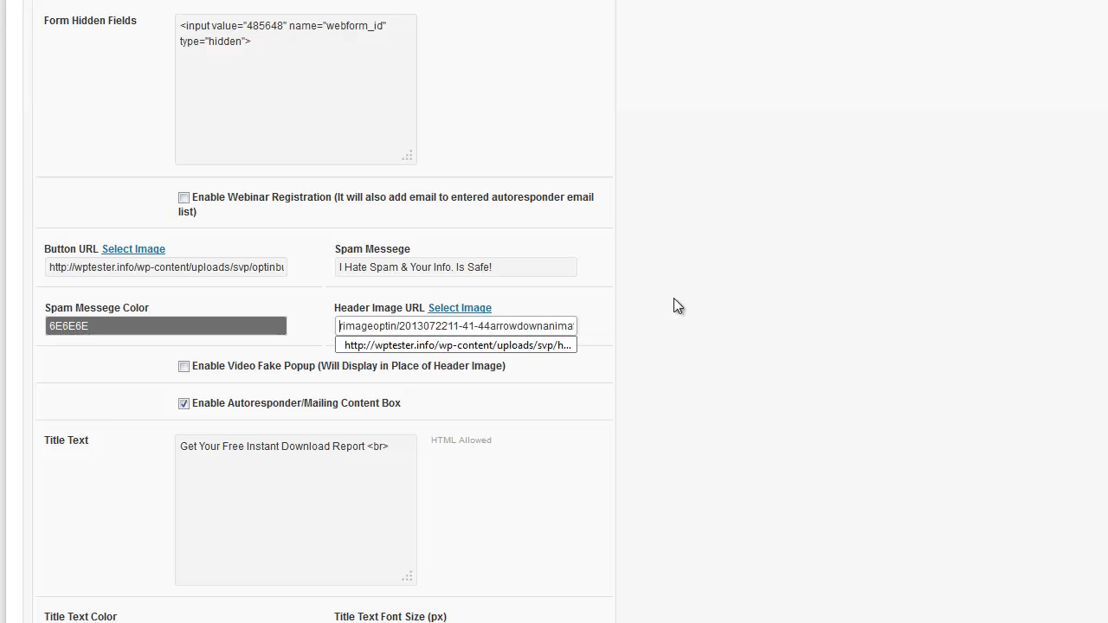
pyautogui.moveTo(674, 299); pyautogui.dragTo(492, 324)
pyautogui.click(492, 323)
pyautogui.hotkey('ctrl', 'a')
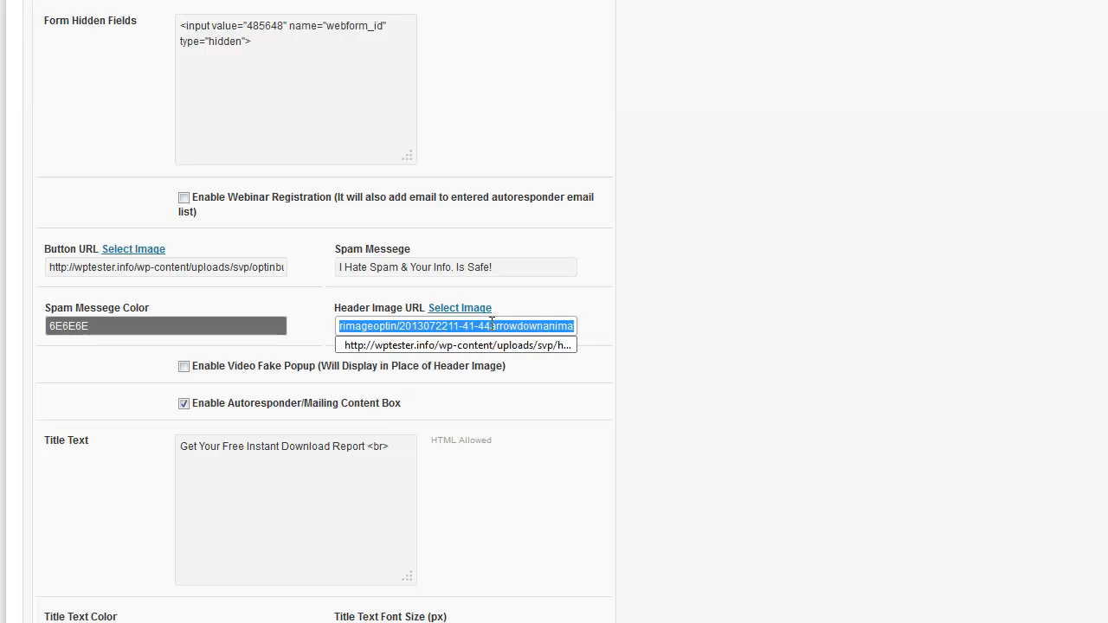
pyautogui.press('BackSpace')
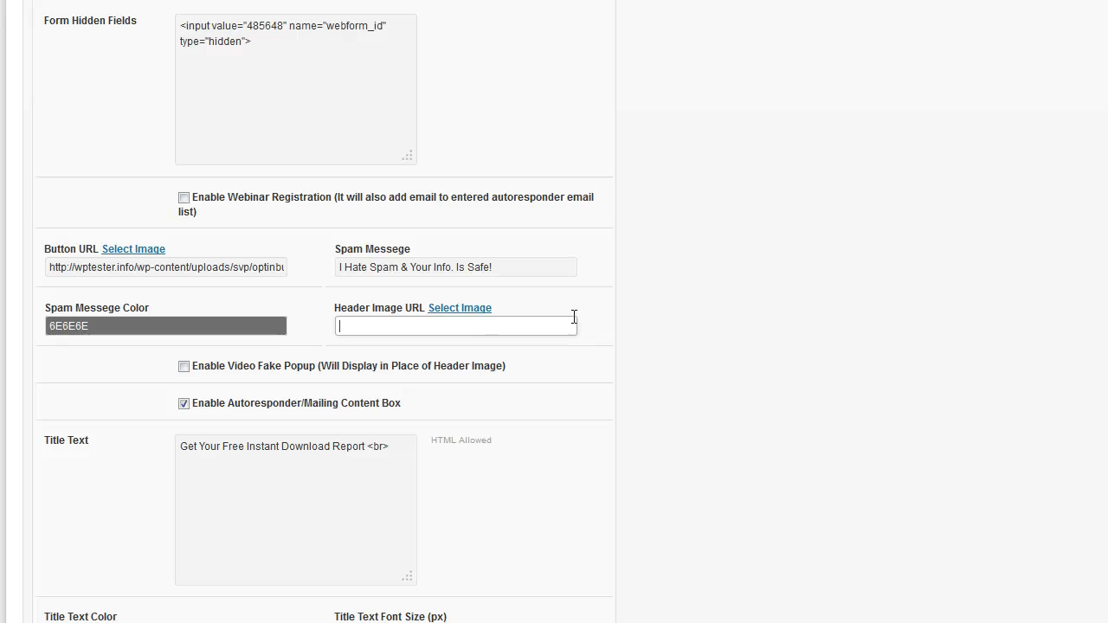
pyautogui.scroll(15, 666, 309)
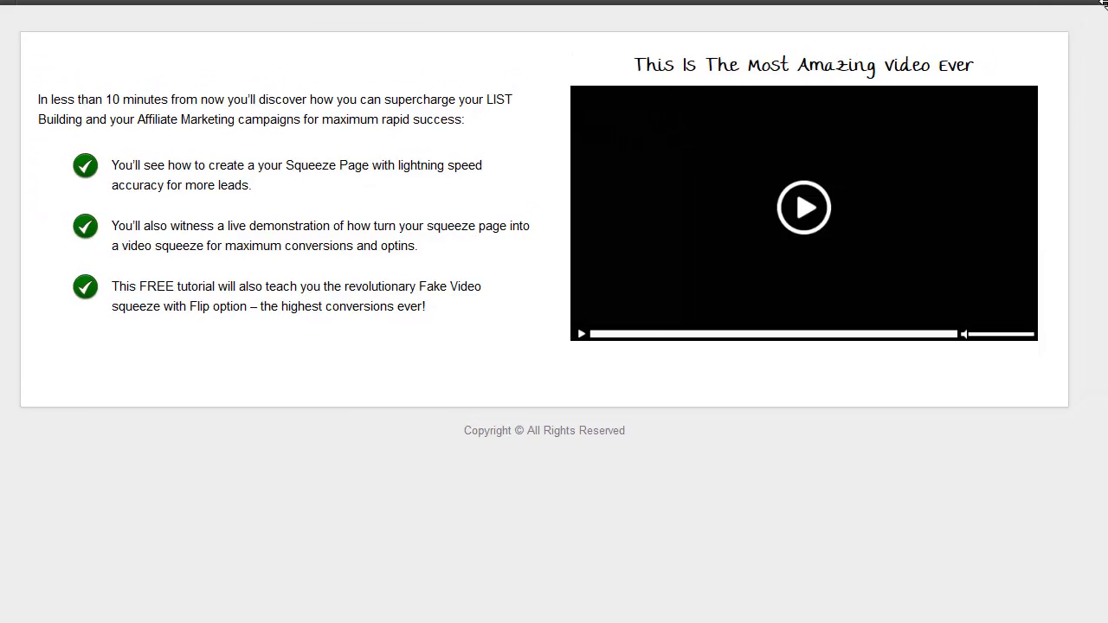
# Flip the live fake video and confirm the opt-in form shows only its red title, no arrow
pyautogui.click(804, 208)
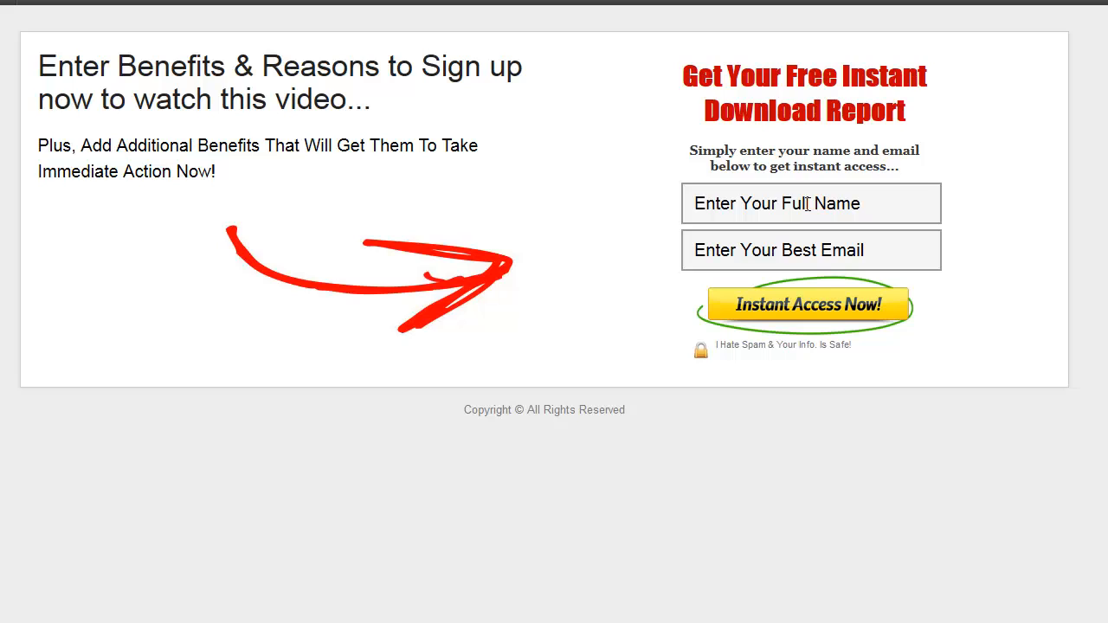
pyautogui.moveTo(684, 90); pyautogui.dragTo(954, 111)
pyautogui.click(955, 114)
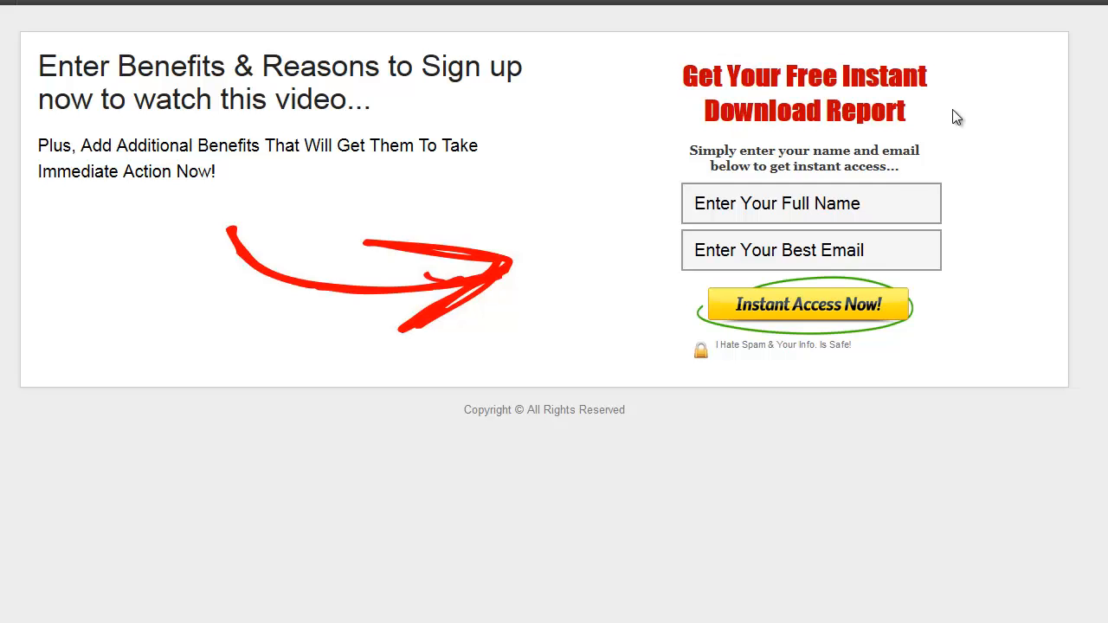